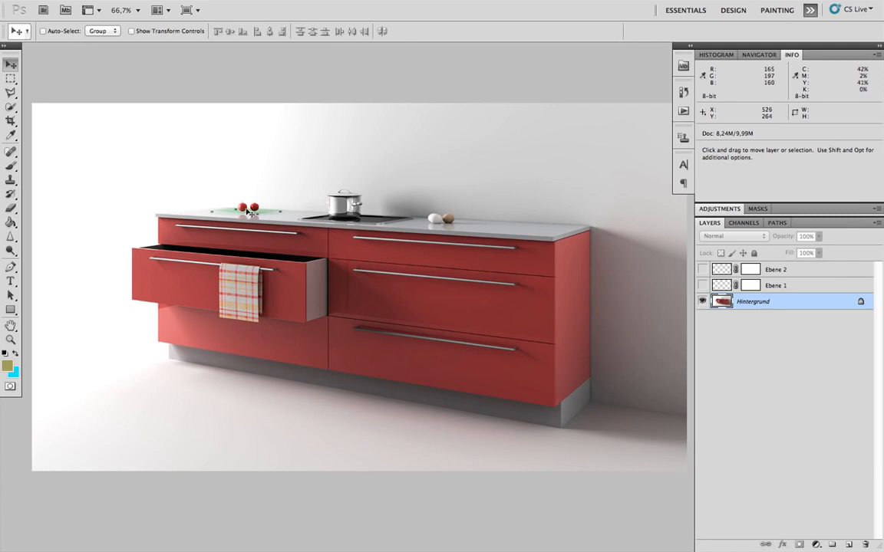
- Show the Ebene 1 and Ebene 2 layers and select Ebene 2
{"action": "left_click_drag", "start_coordinate": [703, 285], "coordinate": [702, 269]}
{"action": "left_click", "coordinate": [800, 286]}
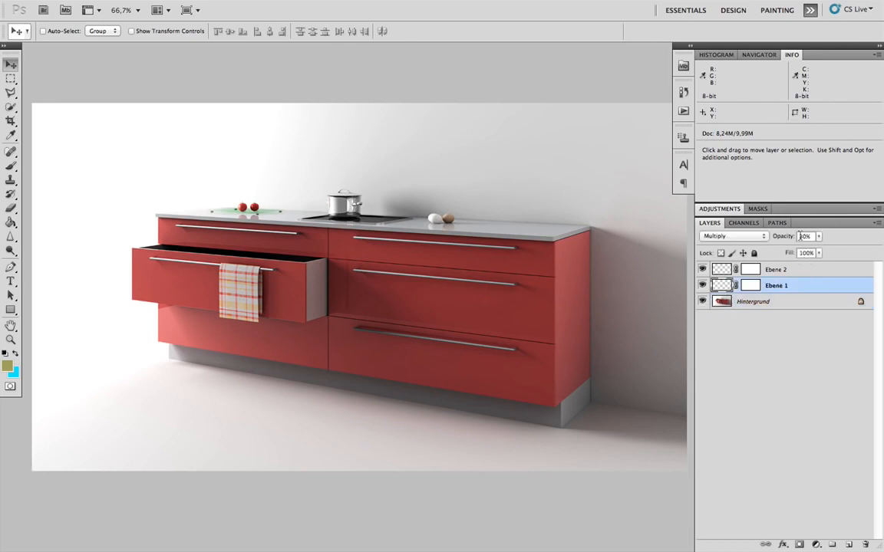
{"action": "key", "text": "alt+bracketright"}
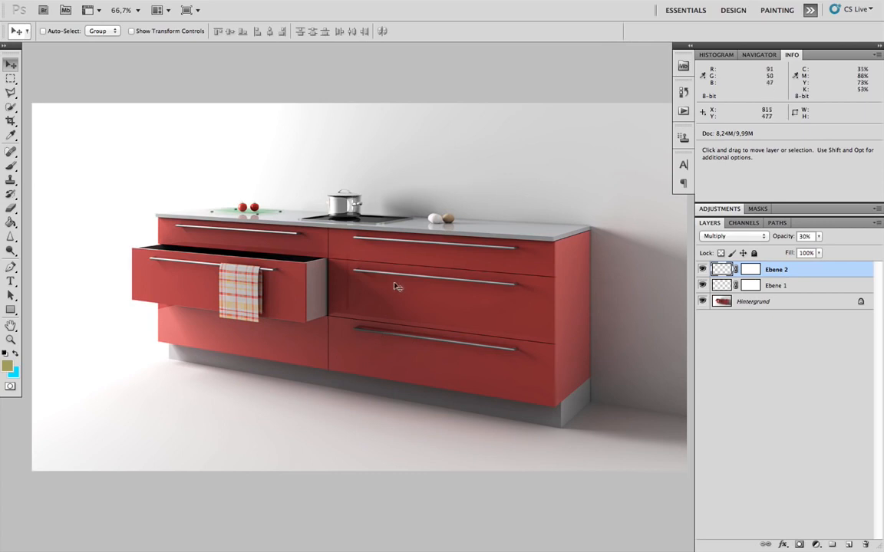
- Add a Curves adjustment layer above Ebene 2, lifting the midtones to output 173 at input 144 and anchoring the shadows at input 51, output 60
{"action": "left_click", "coordinate": [818, 545]}
{"action": "left_click", "coordinate": [806, 369]}
{"action": "left_click_drag", "start_coordinate": [822, 315], "coordinate": [809, 312]}
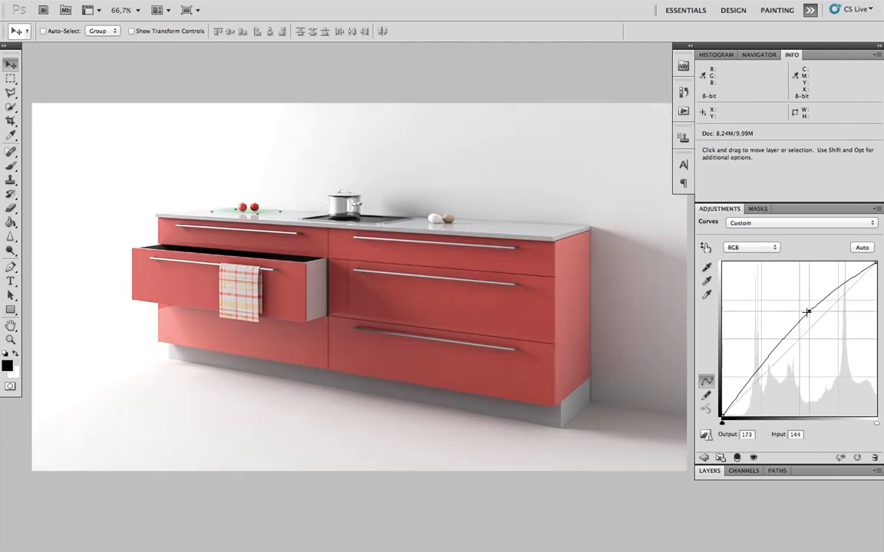
{"action": "left_click_drag", "start_coordinate": [749, 377], "coordinate": [754, 380]}
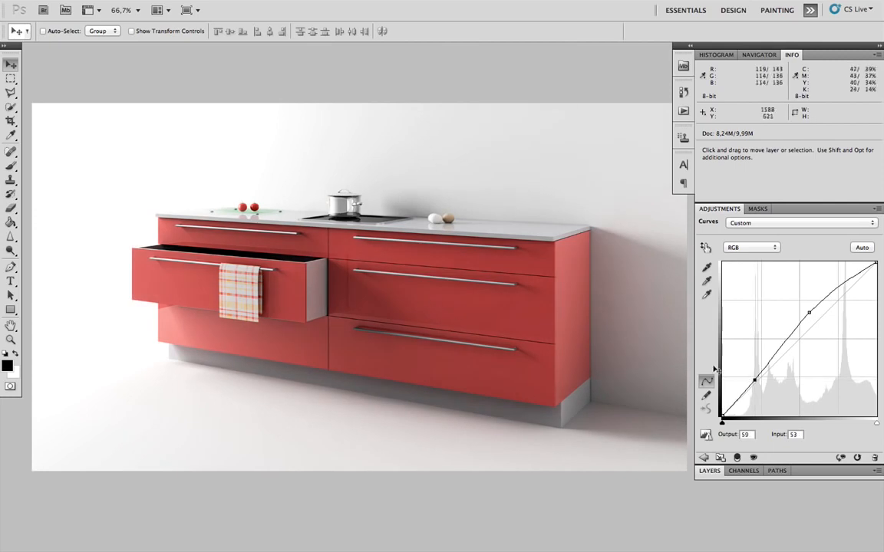
{"action": "left_click_drag", "start_coordinate": [754, 381], "coordinate": [752, 380]}
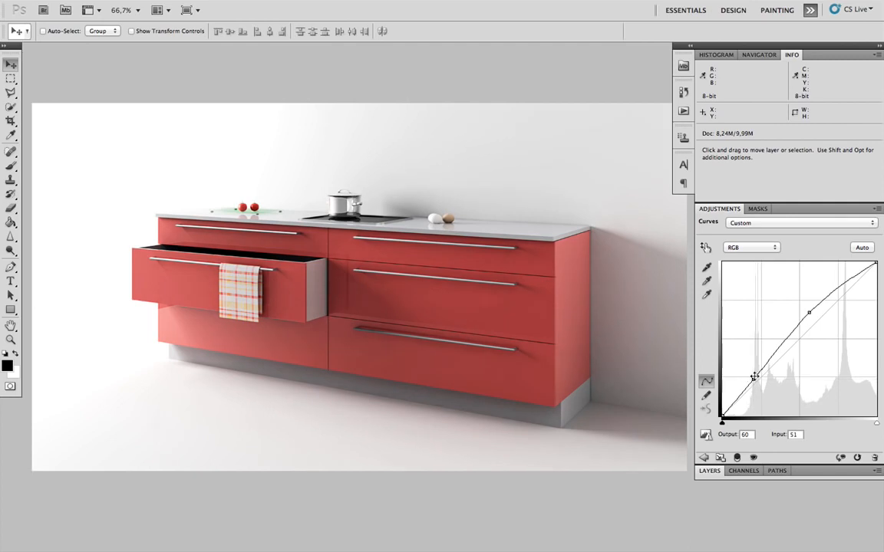
- Add a highlight point to the curve and move the midtone point to input 138, output 171
{"action": "left_click_drag", "start_coordinate": [808, 312], "coordinate": [804, 311]}
{"action": "left_click_drag", "start_coordinate": [850, 276], "coordinate": [844, 279]}
{"action": "left_click_drag", "start_coordinate": [807, 311], "coordinate": [805, 312]}
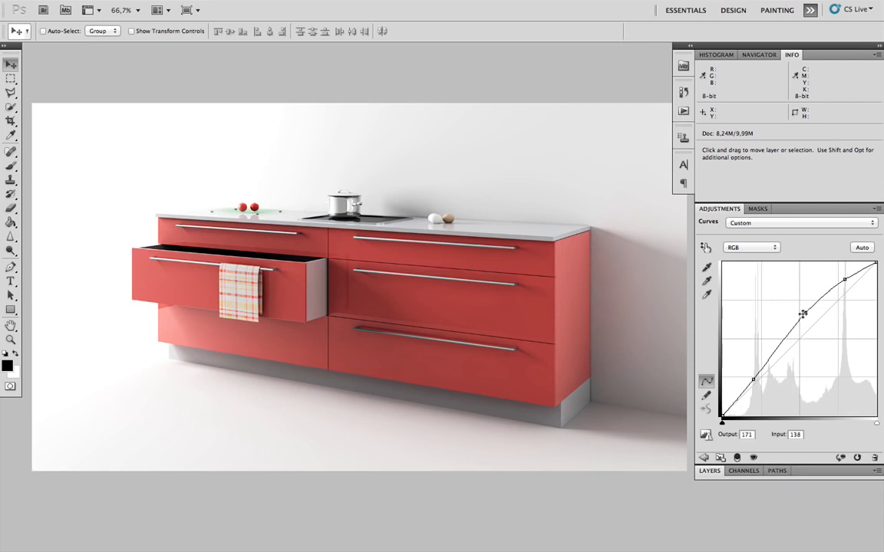
- Compare the kitchen image with and without the Curves 1 layer
{"action": "left_click", "coordinate": [712, 471]}
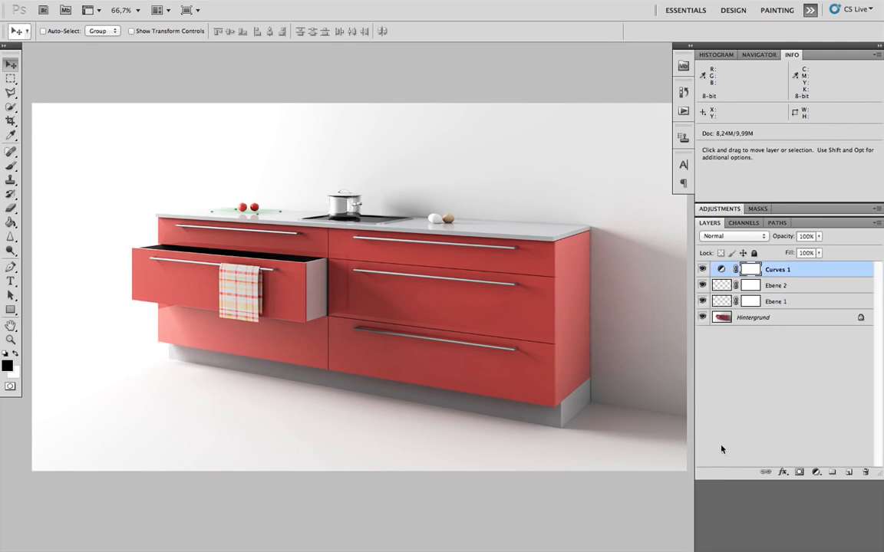
{"action": "left_click", "coordinate": [702, 269]}
{"action": "left_click", "coordinate": [702, 270]}
{"action": "left_click", "coordinate": [703, 269]}
{"action": "left_click", "coordinate": [702, 269]}
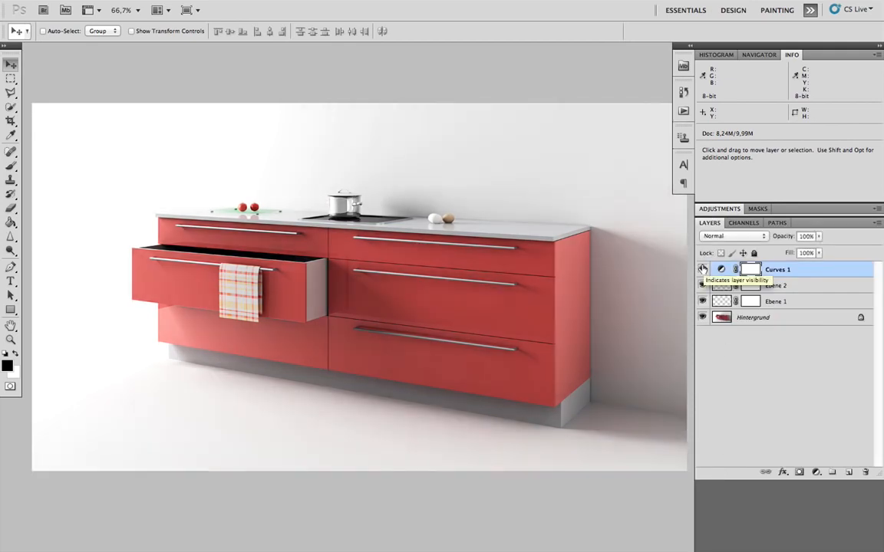
- Set the Curves 1 layer's blend mode to Luminosity and compare the image with the layer hidden and shown
{"action": "left_click", "coordinate": [750, 237]}
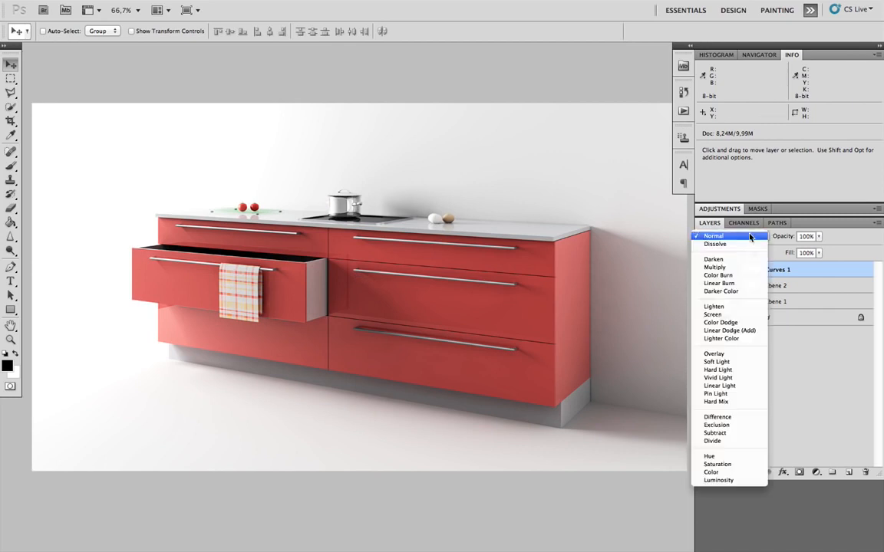
{"action": "left_click", "coordinate": [729, 482]}
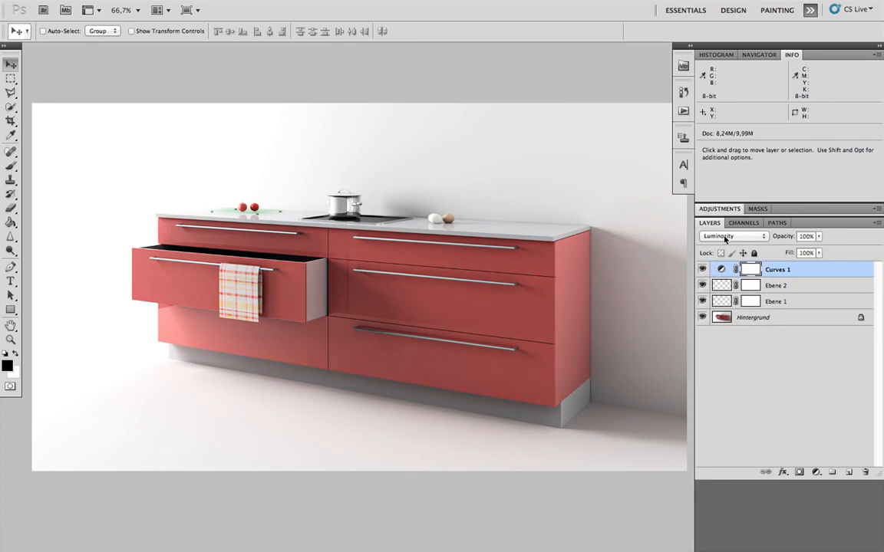
{"action": "left_click", "coordinate": [702, 270]}
{"action": "left_click", "coordinate": [702, 270]}
{"action": "left_click", "coordinate": [702, 269]}
{"action": "left_click", "coordinate": [702, 269]}
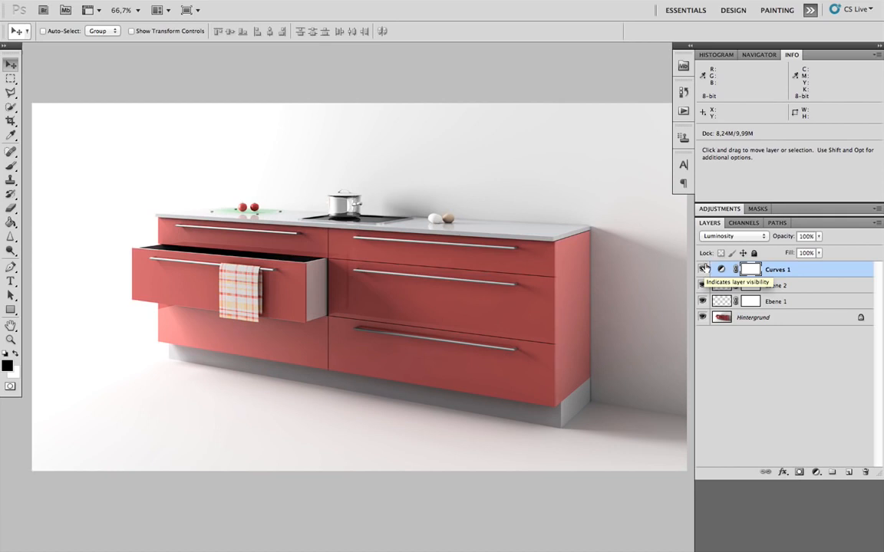
{"action": "left_click", "coordinate": [734, 236]}
{"action": "left_click", "coordinate": [734, 10]}
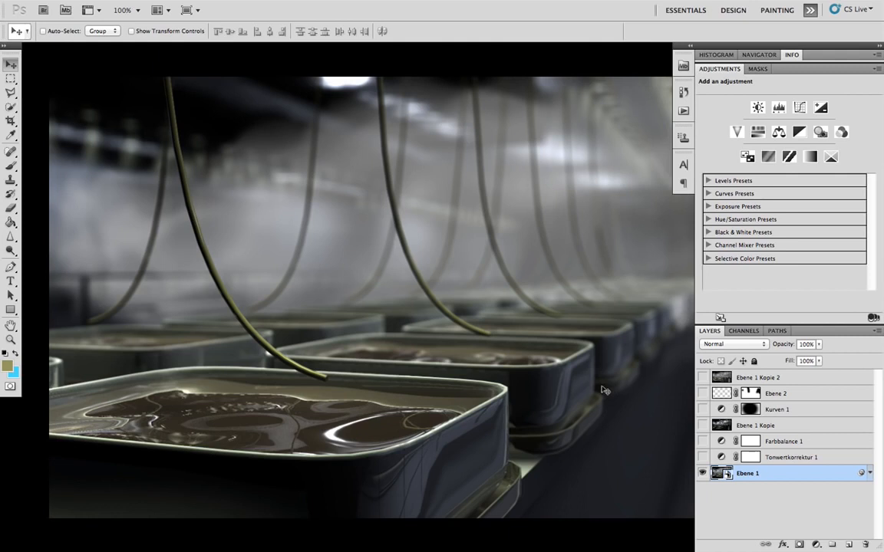
- Show the Tonwertkorrektur 1 levels layer and set its white input level to 198
{"action": "left_click_drag", "start_coordinate": [499, 338], "coordinate": [462, 372]}
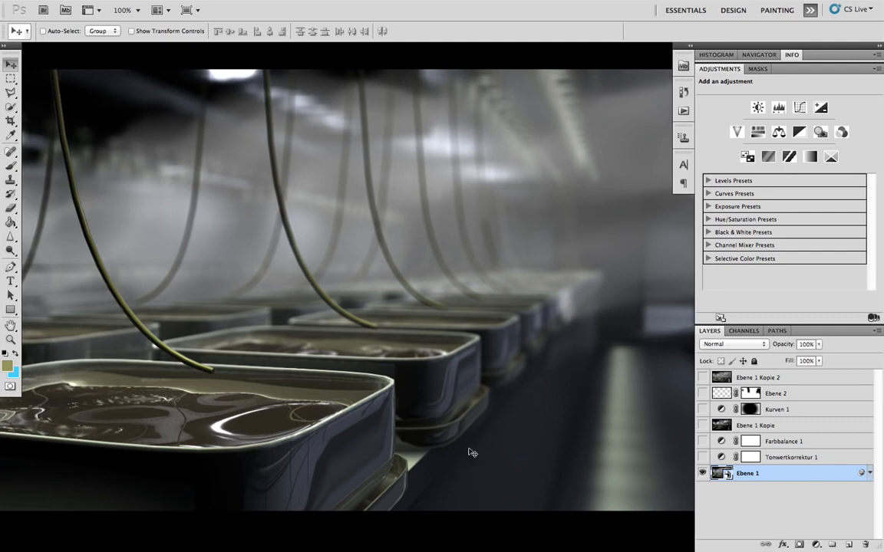
{"action": "left_click", "coordinate": [703, 457]}
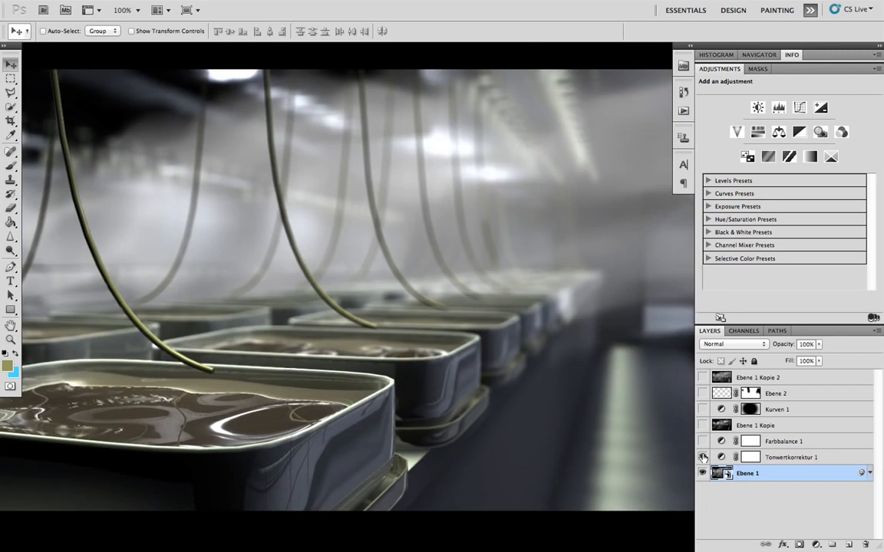
{"action": "left_click", "coordinate": [782, 458]}
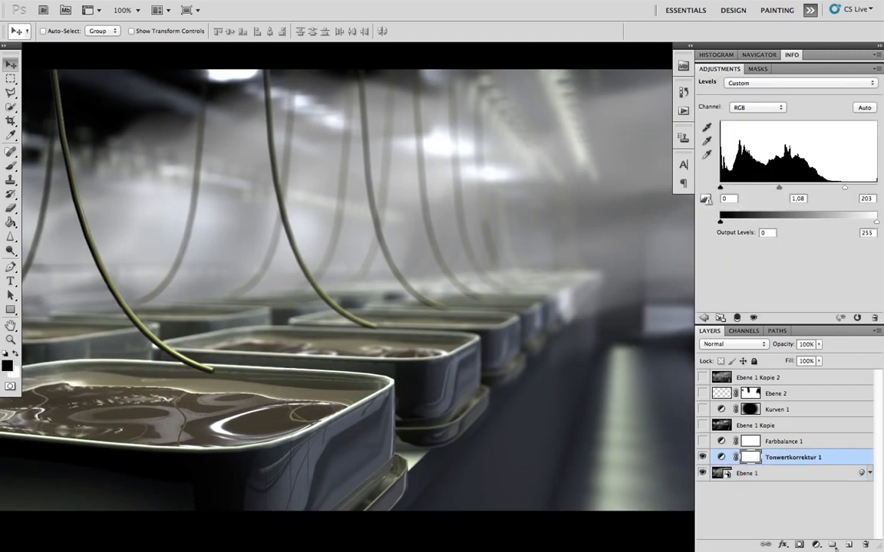
{"action": "left_click", "coordinate": [815, 545]}
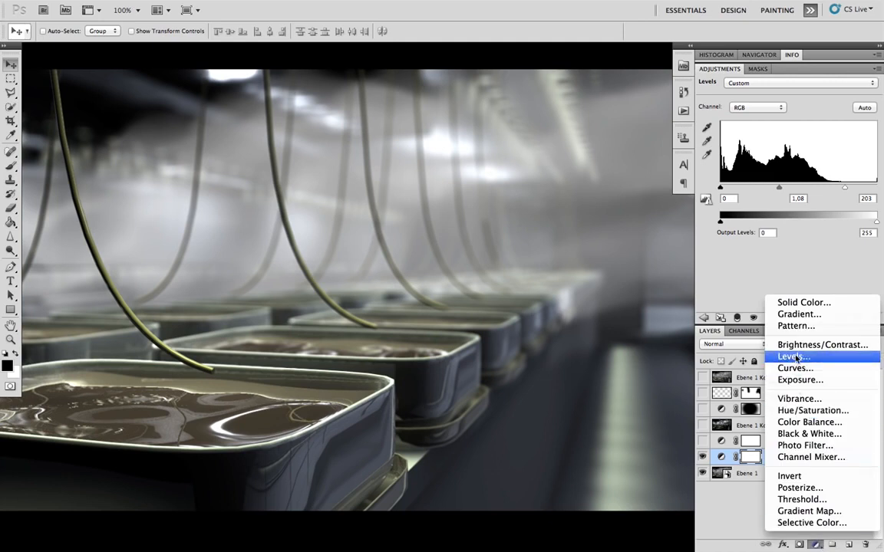
{"action": "left_click", "coordinate": [838, 222]}
{"action": "mouse_move", "coordinate": [847, 187]}
{"action": "left_mouse_down"}
{"action": "mouse_move", "coordinate": [879, 188]}
{"action": "mouse_move", "coordinate": [842, 189]}
{"action": "left_mouse_up"}
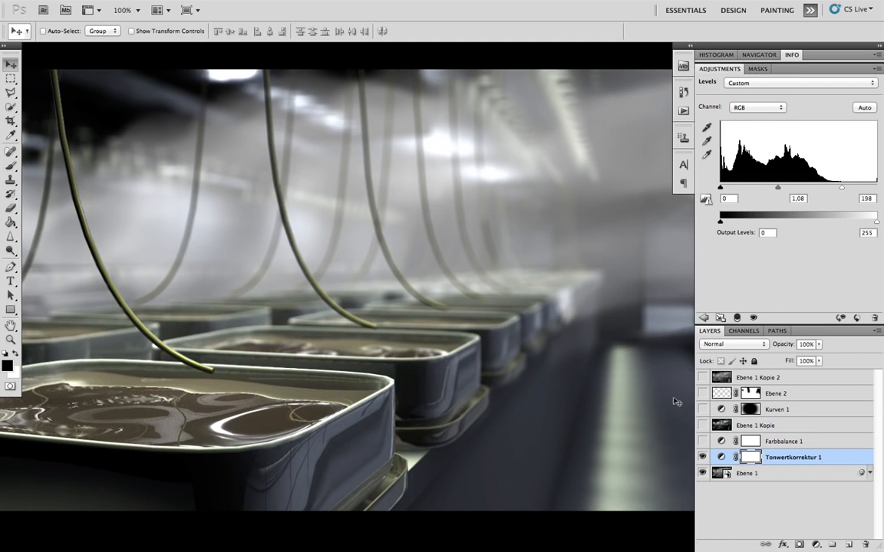
- Show the Farbbalance 1 color balance layer and compare the image with and without it
{"action": "left_click", "coordinate": [724, 441]}
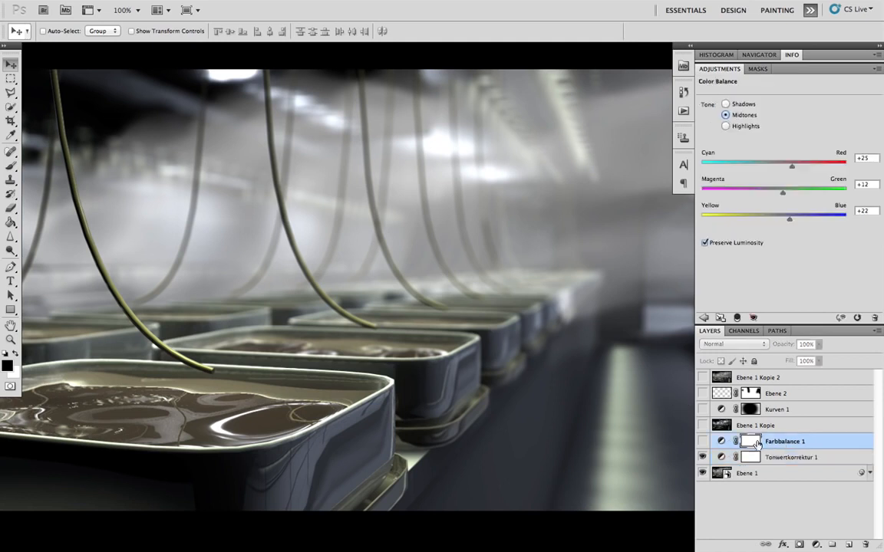
{"action": "left_click", "coordinate": [702, 441]}
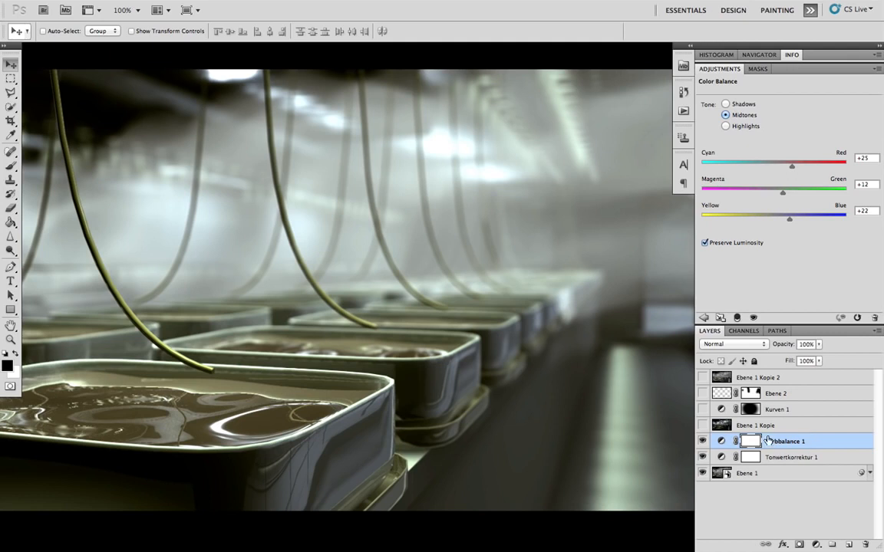
{"action": "left_click", "coordinate": [703, 442]}
{"action": "left_click", "coordinate": [703, 441]}
- Set the yellow-blue balance of the shadows in Farbbalance 1 to about -41
{"action": "left_click", "coordinate": [815, 544]}
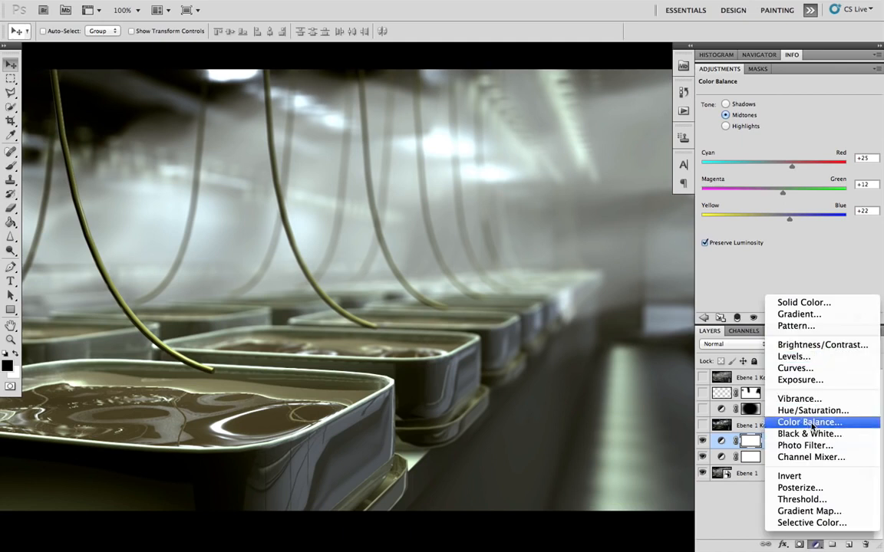
{"action": "left_click", "coordinate": [741, 266]}
{"action": "left_click", "coordinate": [733, 105]}
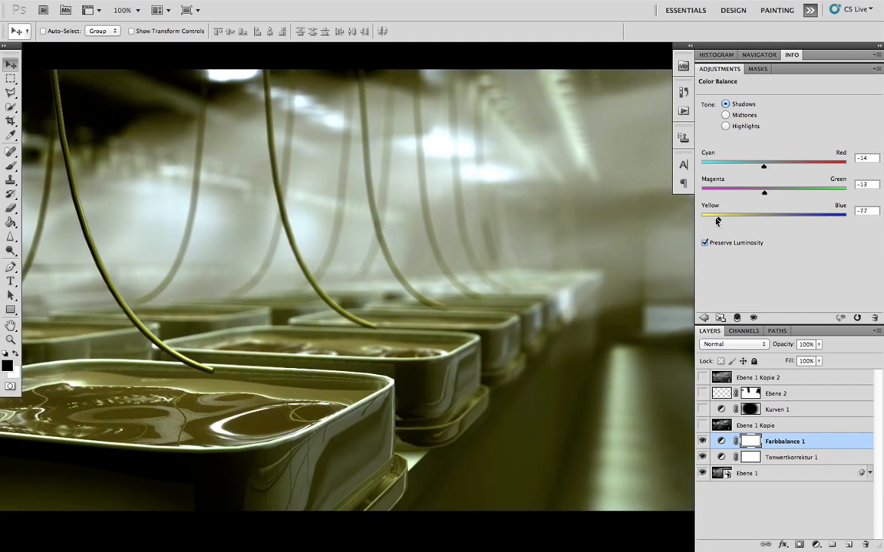
{"action": "left_click_drag", "start_coordinate": [711, 221], "coordinate": [741, 221]}
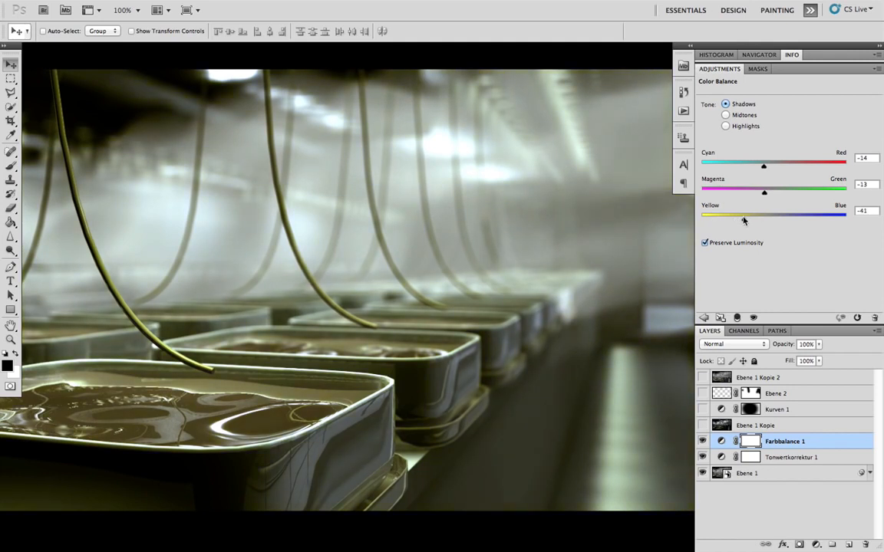
- Try shifting the Farbbalance 1 midtones further toward red and blue and adjusting the cyan-red balance of its highlights
{"action": "left_click", "coordinate": [744, 115]}
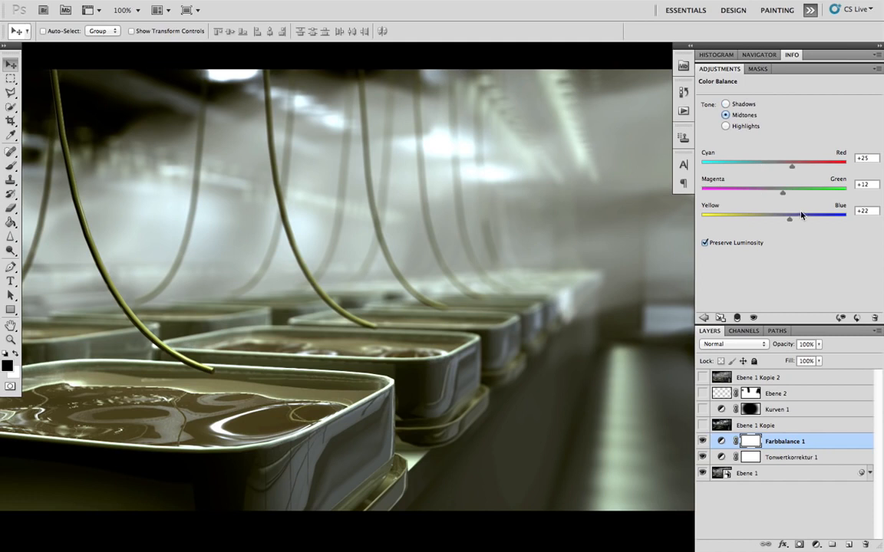
{"action": "left_click_drag", "start_coordinate": [789, 221], "coordinate": [796, 219]}
{"action": "left_click_drag", "start_coordinate": [793, 167], "coordinate": [805, 167]}
{"action": "left_click_drag", "start_coordinate": [796, 220], "coordinate": [794, 221]}
{"action": "left_click", "coordinate": [743, 126]}
{"action": "mouse_move", "coordinate": [760, 169]}
{"action": "left_mouse_down"}
{"action": "mouse_move", "coordinate": [736, 169]}
{"action": "mouse_move", "coordinate": [759, 168]}
{"action": "left_mouse_up"}
{"action": "key", "text": "alt+bracketleft"}
{"action": "key", "text": "alt+bracketleft"}
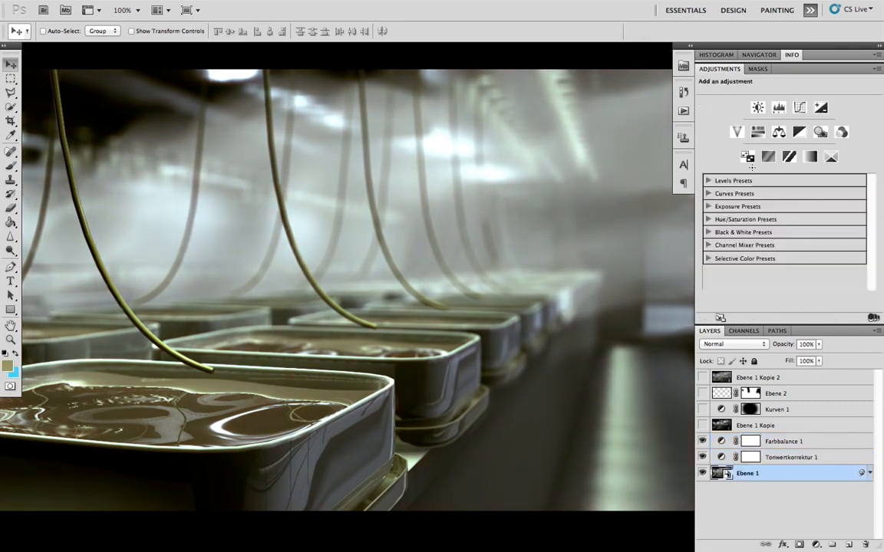
- Compare the image with Farbbalance 1 hidden and shown, and push its midtones slightly further toward blue
{"action": "left_click", "coordinate": [703, 441]}
{"action": "left_click", "coordinate": [702, 441]}
{"action": "left_click", "coordinate": [703, 442]}
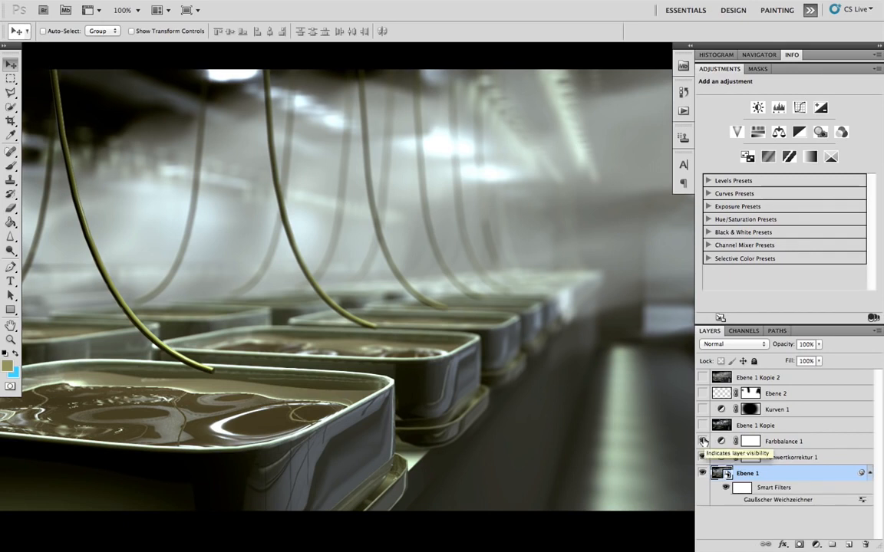
{"action": "left_click", "coordinate": [703, 443]}
{"action": "left_click", "coordinate": [750, 441]}
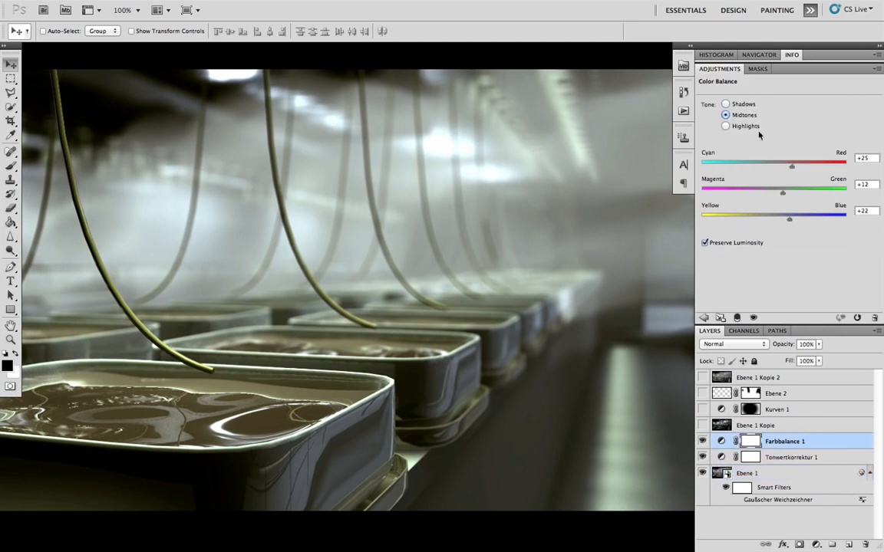
{"action": "mouse_move", "coordinate": [793, 221]}
{"action": "left_mouse_down"}
{"action": "mouse_move", "coordinate": [776, 223]}
{"action": "mouse_move", "coordinate": [795, 224]}
{"action": "left_mouse_up"}
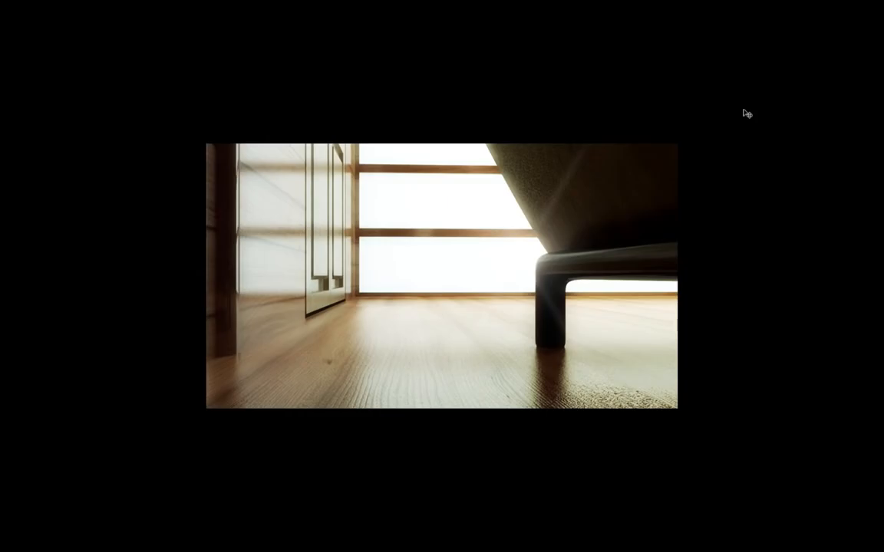
- Leave the full-screen display and compare the interior image with and without the Ebene 1 Kopie 3 layer
{"action": "left_click_drag", "start_coordinate": [600, 184], "coordinate": [535, 172]}
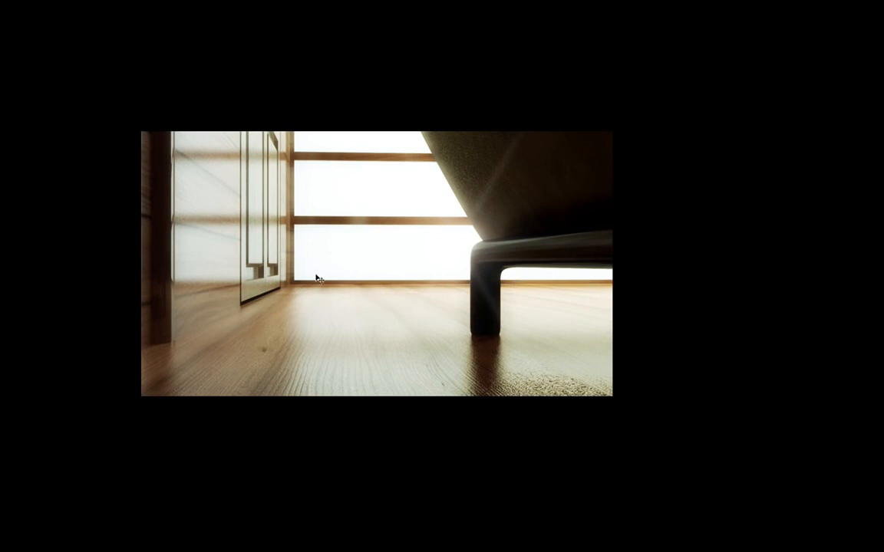
{"action": "key", "text": "f"}
{"action": "left_click_drag", "start_coordinate": [499, 215], "coordinate": [423, 203]}
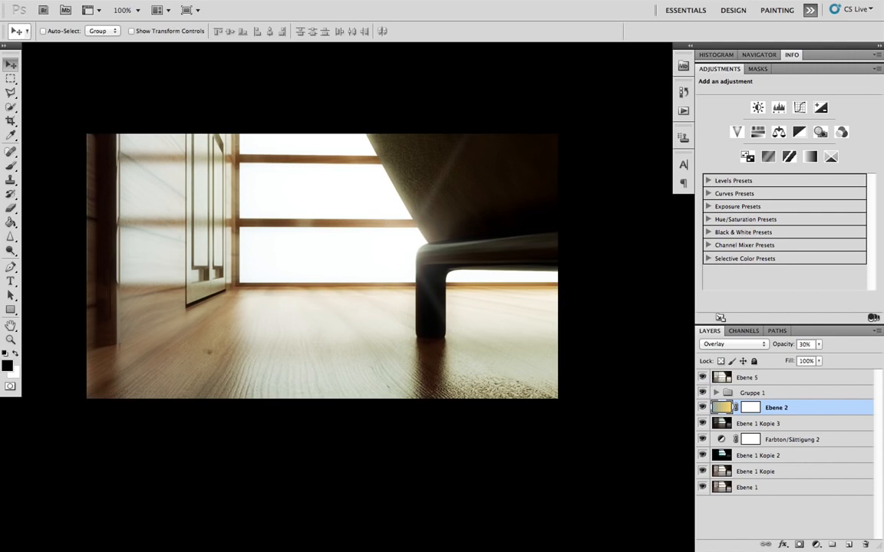
{"action": "left_click", "coordinate": [703, 423]}
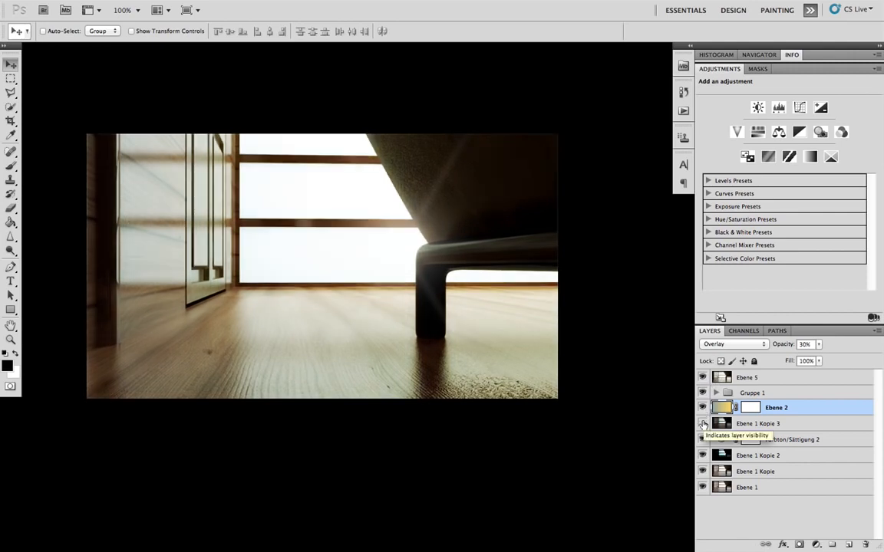
{"action": "left_click", "coordinate": [703, 424]}
{"action": "left_click", "coordinate": [703, 423]}
{"action": "left_click", "coordinate": [703, 424]}
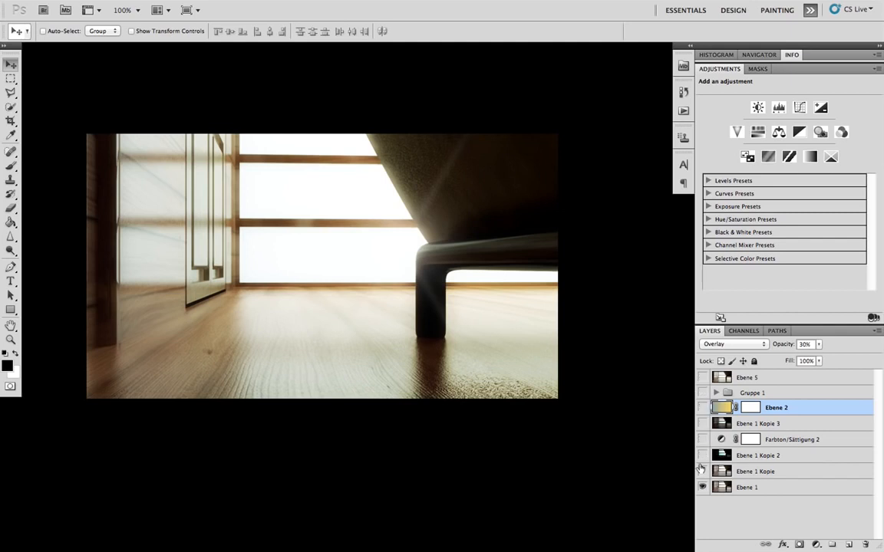
- Hide all layers except Ebene 1 and duplicate Ebene 1
{"action": "left_click", "coordinate": [703, 487], "text": "alt"}
{"action": "left_click", "coordinate": [768, 484]}
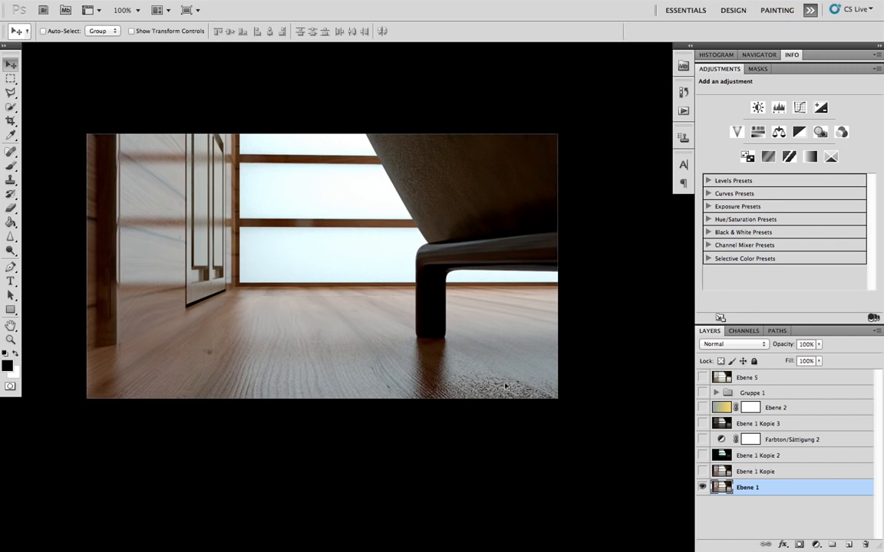
{"action": "key", "text": "ctrl+j"}
- Darken the Ebene 1 copy layer with Curves, using one point at input 138, output 19 and another at input 183, output 75
{"action": "key", "text": "f"}
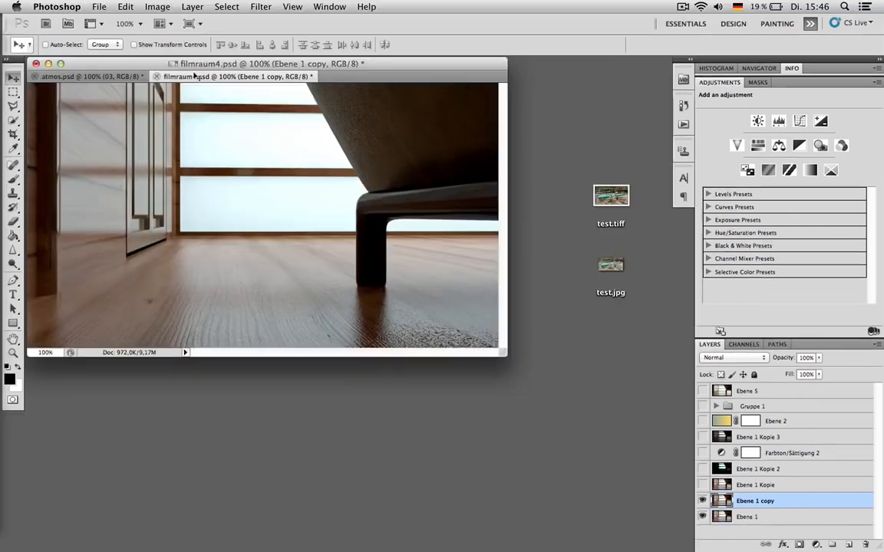
{"action": "key", "text": "f"}
{"action": "left_click_drag", "start_coordinate": [452, 128], "coordinate": [334, 78]}
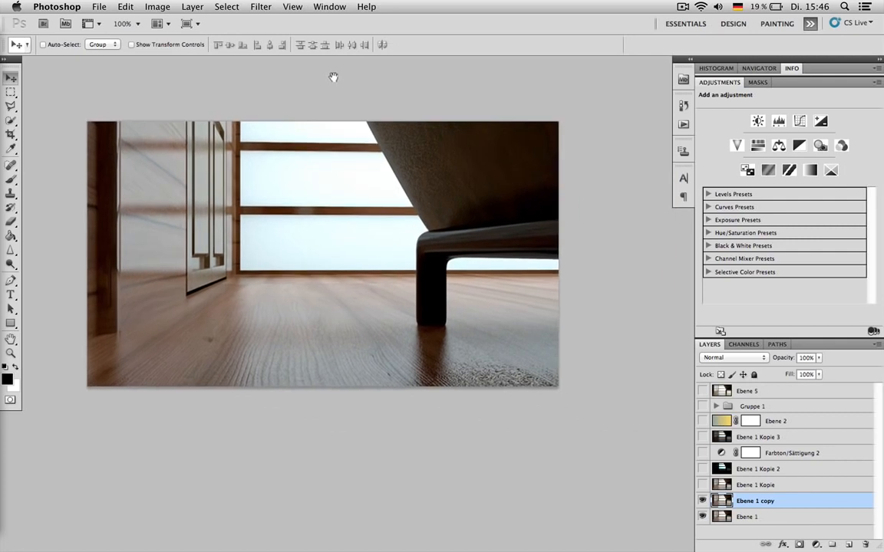
{"action": "key", "text": "ctrl+m"}
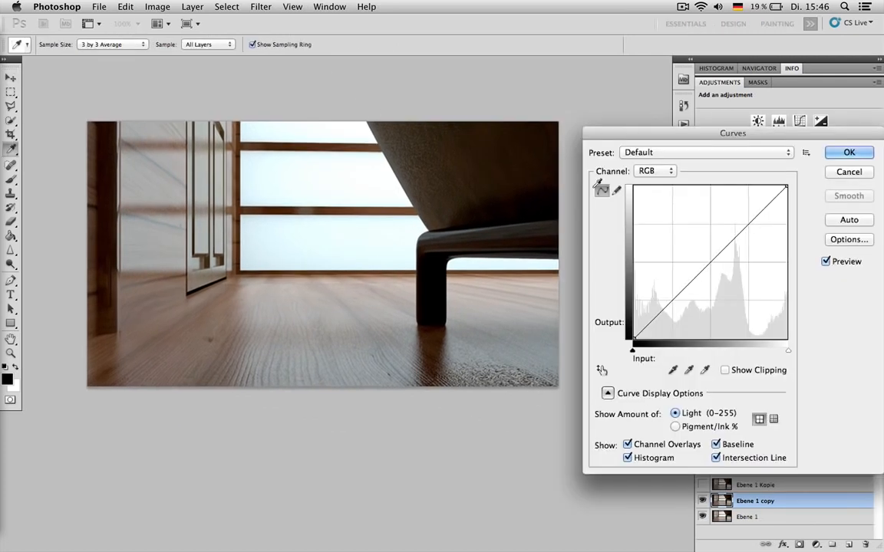
{"action": "left_click_drag", "start_coordinate": [711, 258], "coordinate": [740, 296]}
{"action": "left_click_drag", "start_coordinate": [721, 329], "coordinate": [714, 328]}
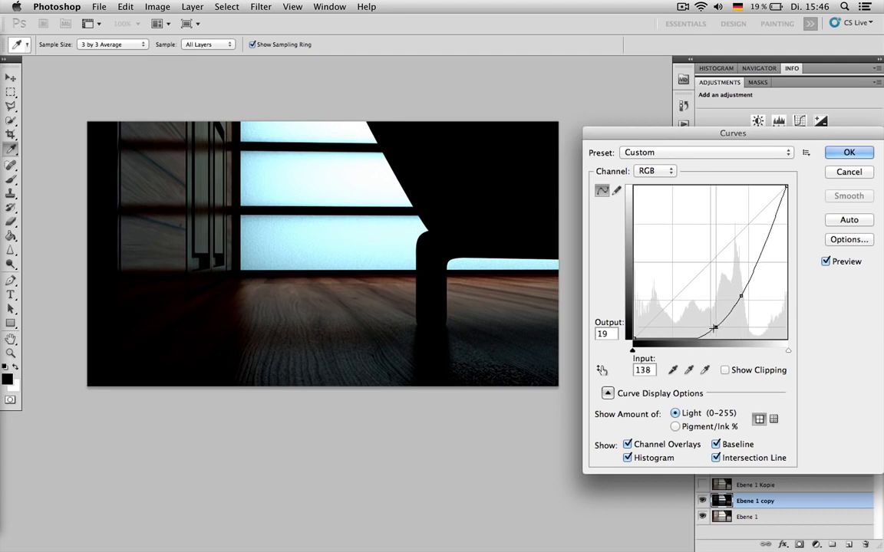
{"action": "left_click_drag", "start_coordinate": [740, 295], "coordinate": [743, 294]}
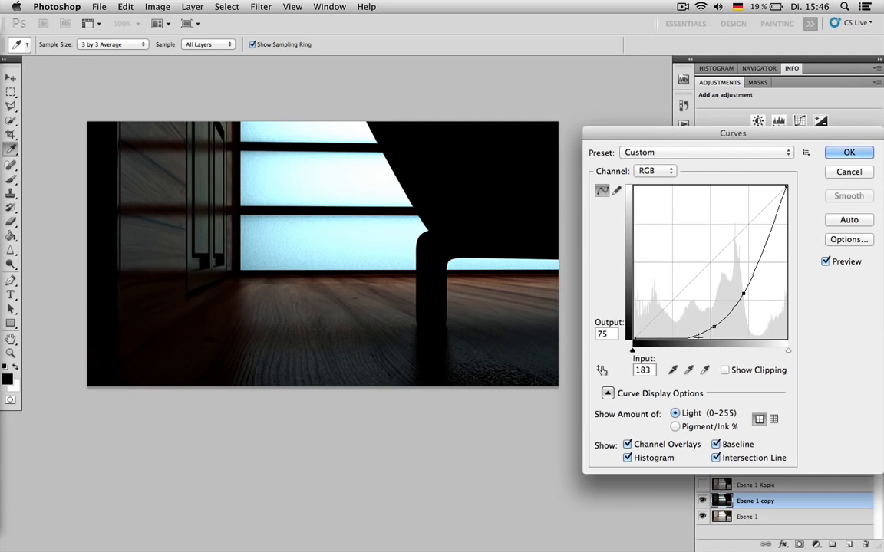
{"action": "left_click", "coordinate": [846, 152]}
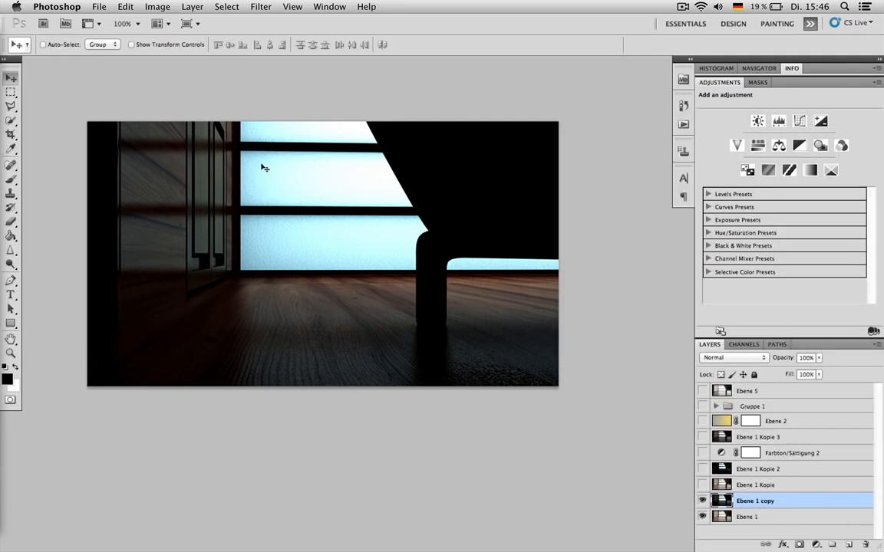
- Reduce the saturation of the Ebene 1 copy layer to -67 with Hue/Saturation
{"action": "key", "text": "super+u"}
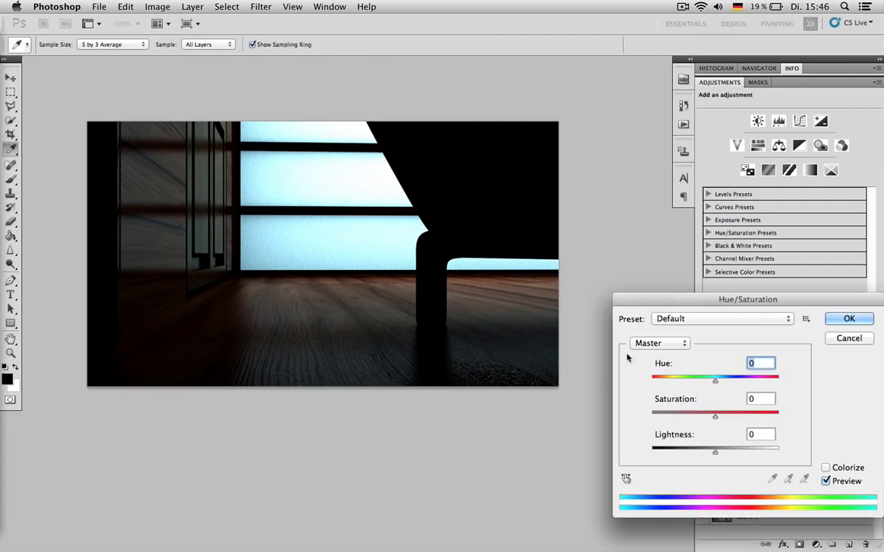
{"action": "left_click_drag", "start_coordinate": [671, 417], "coordinate": [673, 418]}
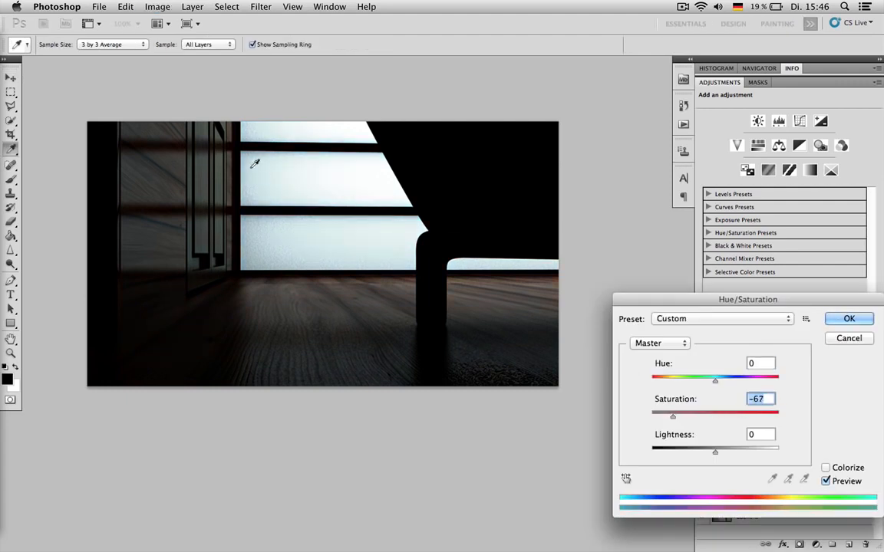
{"action": "left_click", "coordinate": [848, 319]}
- Apply a Gaussian Blur with a radius of 6.0 pixels to the Ebene 1 copy layer
{"action": "left_click", "coordinate": [262, 7]}
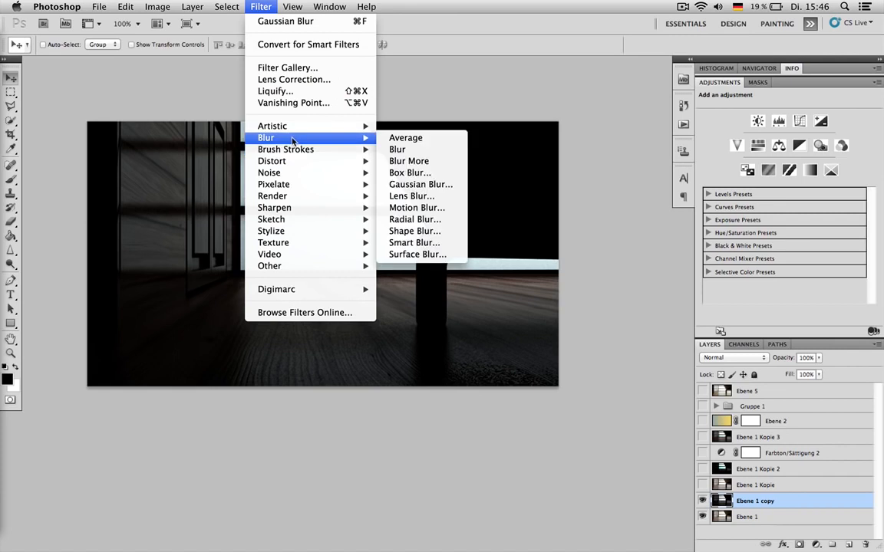
{"action": "left_click", "coordinate": [414, 183]}
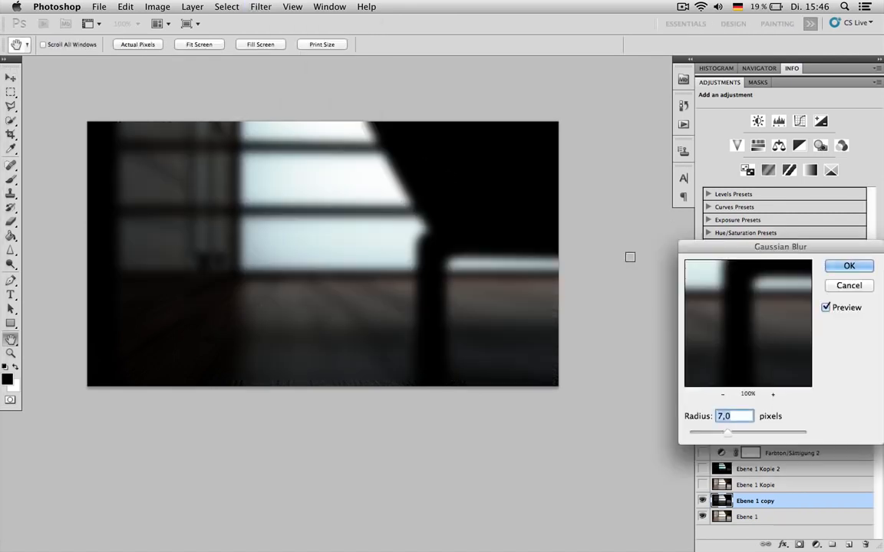
{"action": "mouse_move", "coordinate": [728, 433]}
{"action": "left_mouse_down"}
{"action": "mouse_move", "coordinate": [709, 434]}
{"action": "mouse_move", "coordinate": [729, 434]}
{"action": "left_mouse_up"}
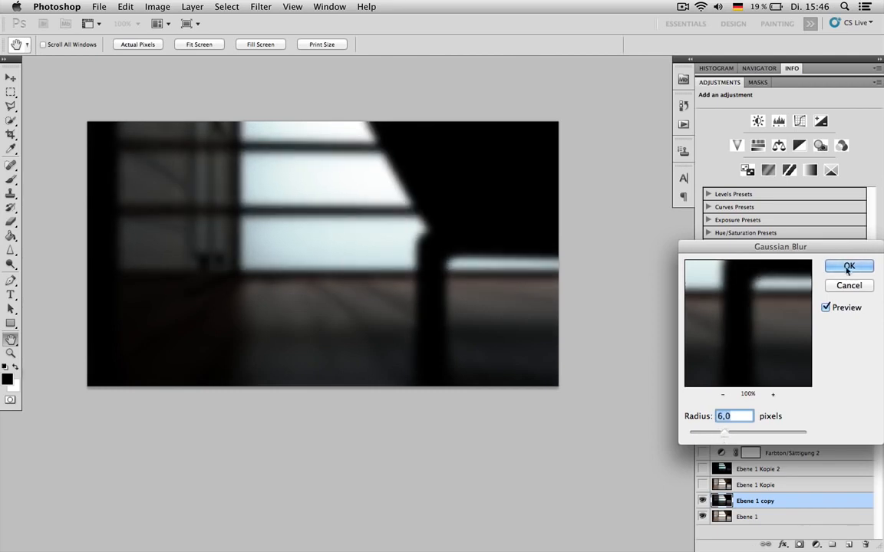
{"action": "key", "text": "Return"}
- Set the blurred layer's blend mode to Screen and its opacity to 81%
{"action": "left_click", "coordinate": [735, 358]}
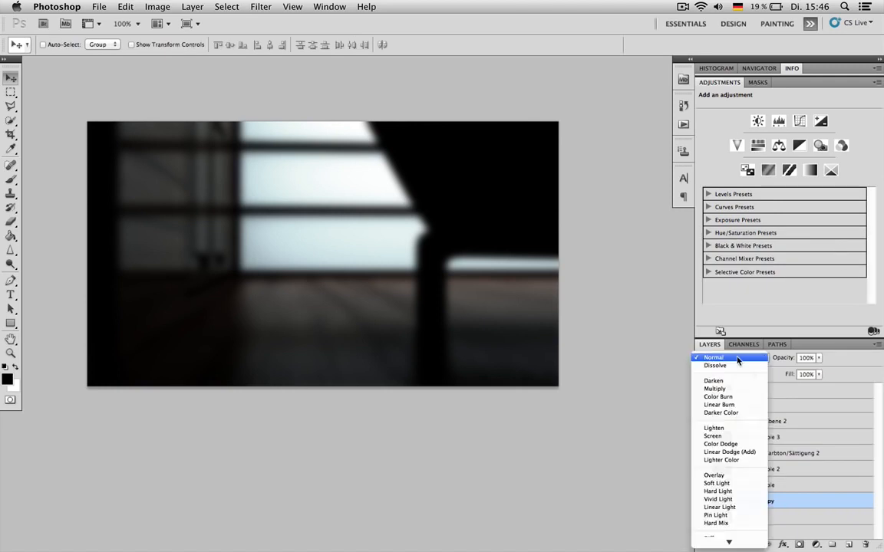
{"action": "left_click", "coordinate": [721, 436]}
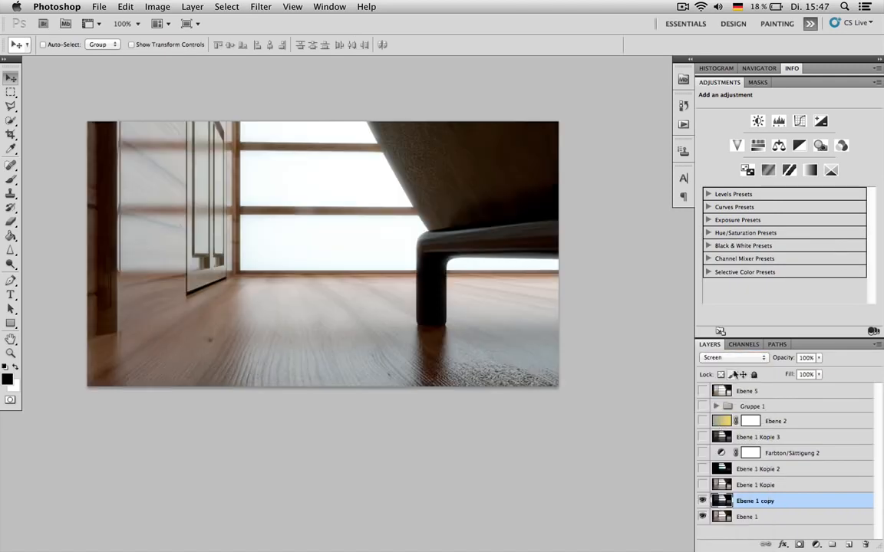
{"action": "left_click_drag", "start_coordinate": [784, 359], "coordinate": [700, 324]}
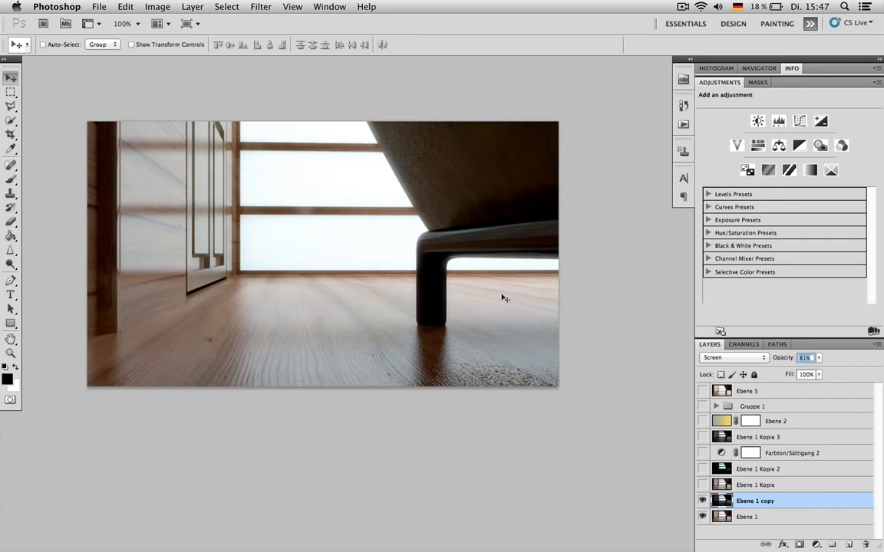
- Rename the blurred copy layer as gaussian and duplicate it
{"action": "double_click", "coordinate": [760, 503]}
{"action": "type", "text": "gl"}
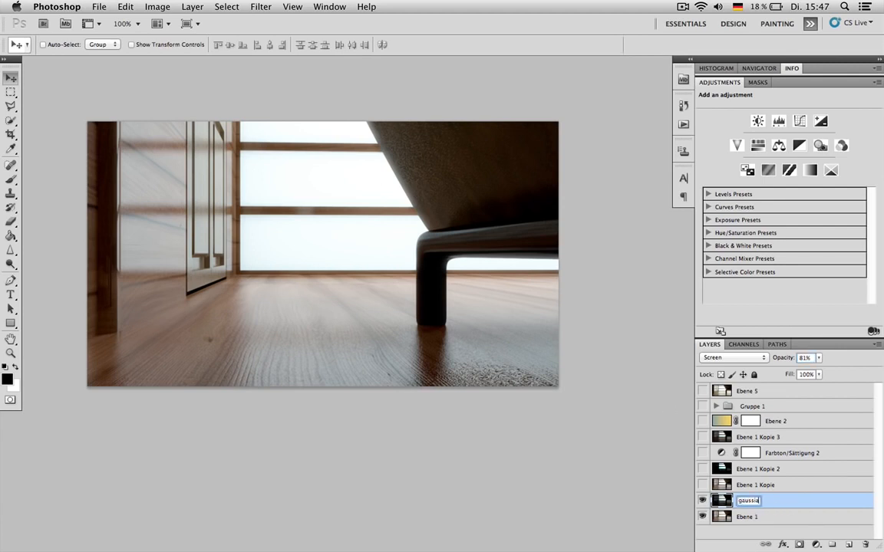
{"action": "key", "text": "Return"}
{"action": "key", "text": "super+j"}
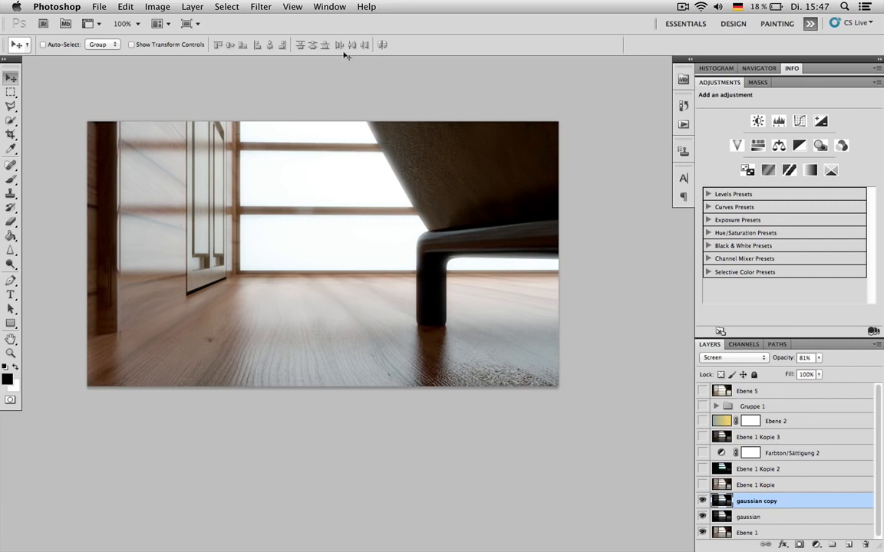
- Preview a 193-pixel Motion Blur on the gaussian copy layer, trying angles such as -37° and 56°
{"action": "left_click", "coordinate": [261, 6]}
{"action": "mouse_move", "coordinate": [331, 138]}
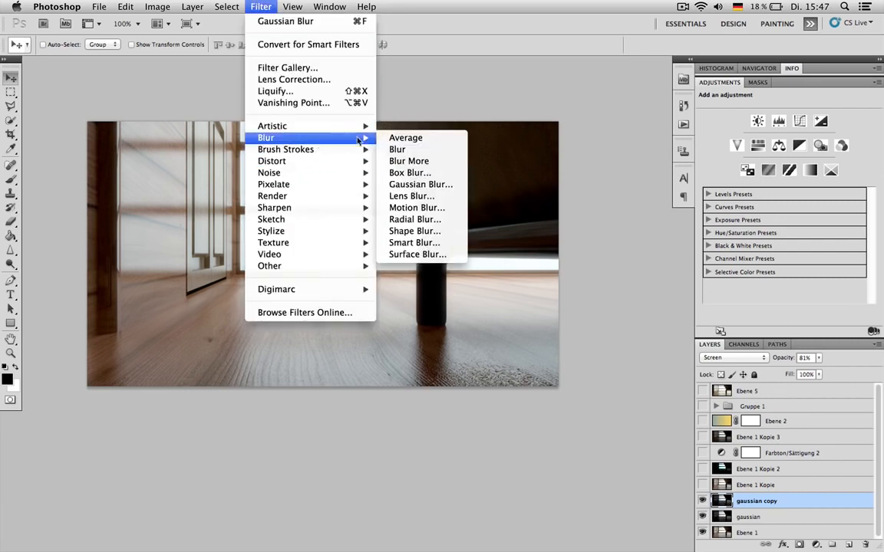
{"action": "left_click", "coordinate": [434, 207]}
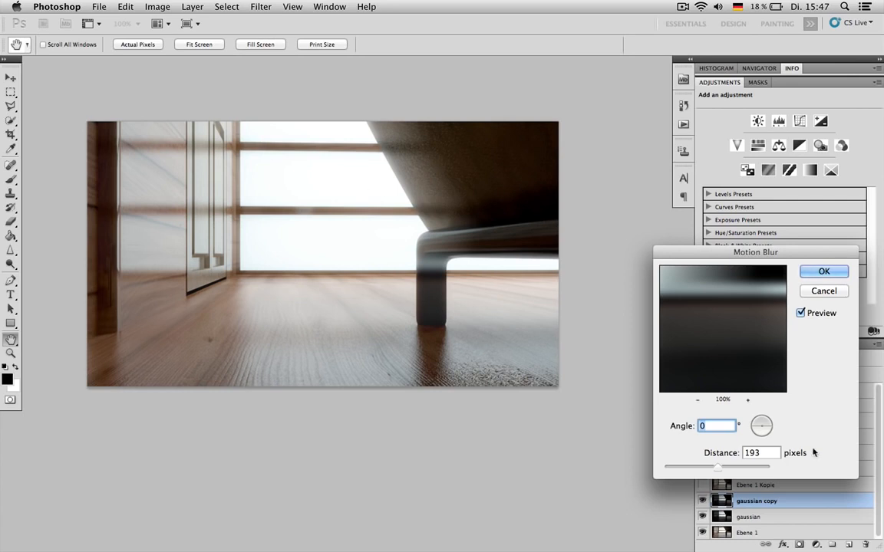
{"action": "left_click", "coordinate": [769, 435]}
{"action": "left_click_drag", "start_coordinate": [770, 435], "coordinate": [770, 434]}
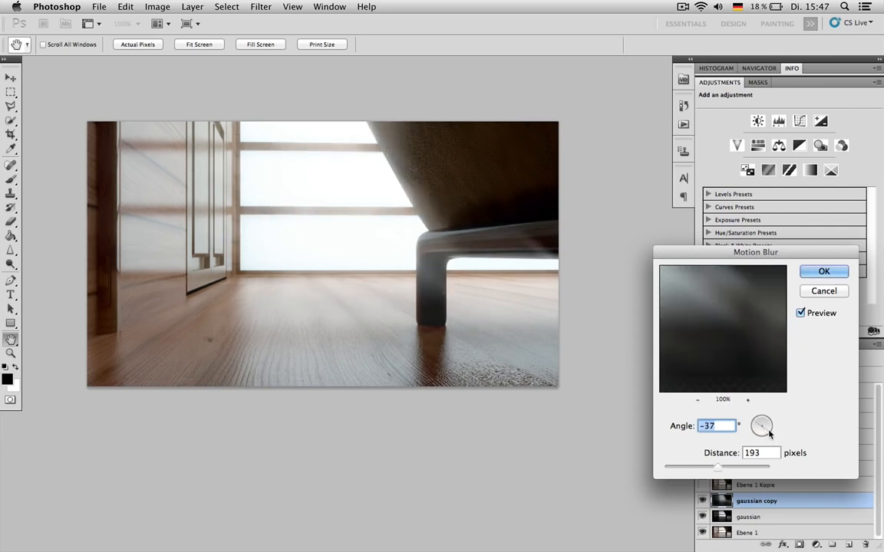
{"action": "left_click", "coordinate": [772, 424]}
{"action": "left_click", "coordinate": [770, 426]}
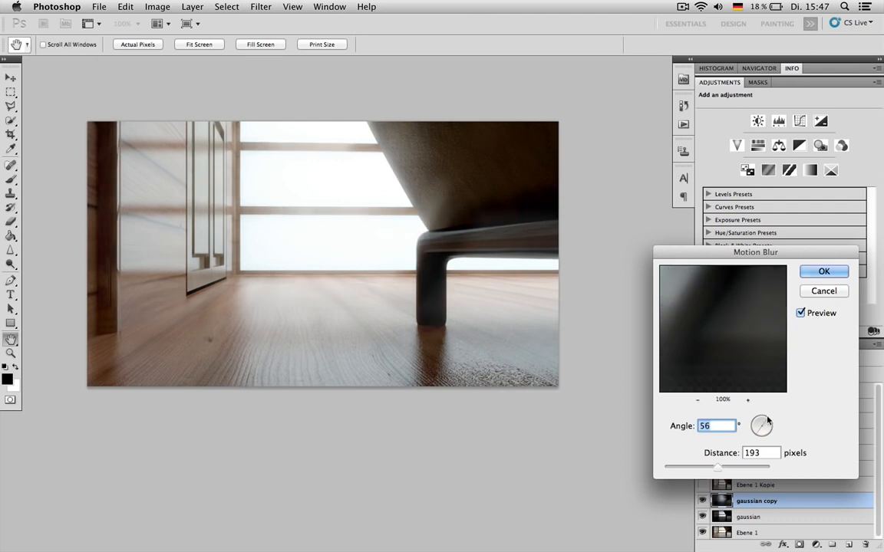
{"action": "left_click_drag", "start_coordinate": [769, 426], "coordinate": [771, 432]}
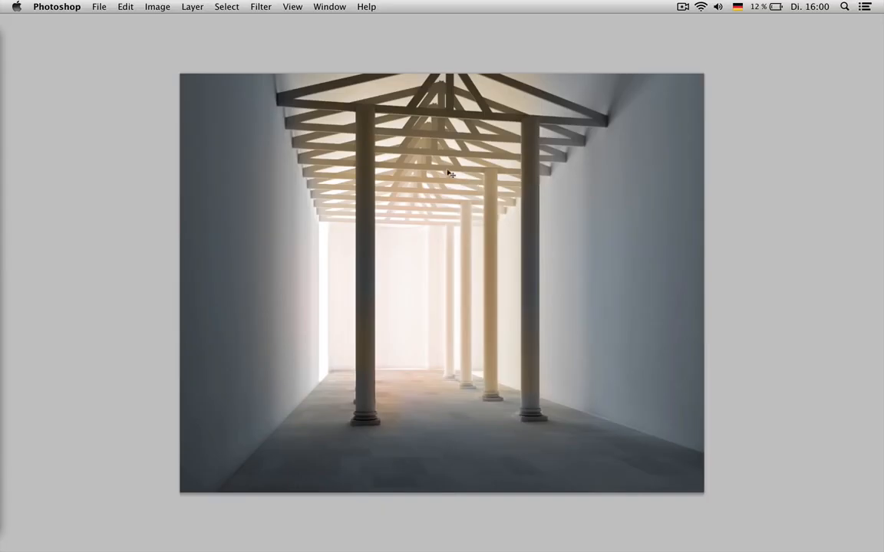
- In the column hall image, delete Layer 1 and add a new empty layer above Kurven 1
{"action": "key", "text": "Tab"}
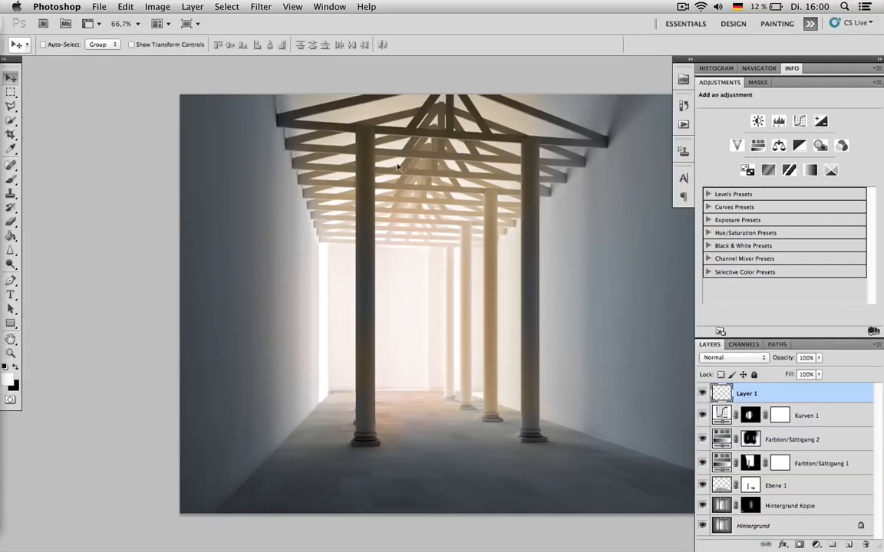
{"action": "left_click_drag", "start_coordinate": [480, 206], "coordinate": [377, 224]}
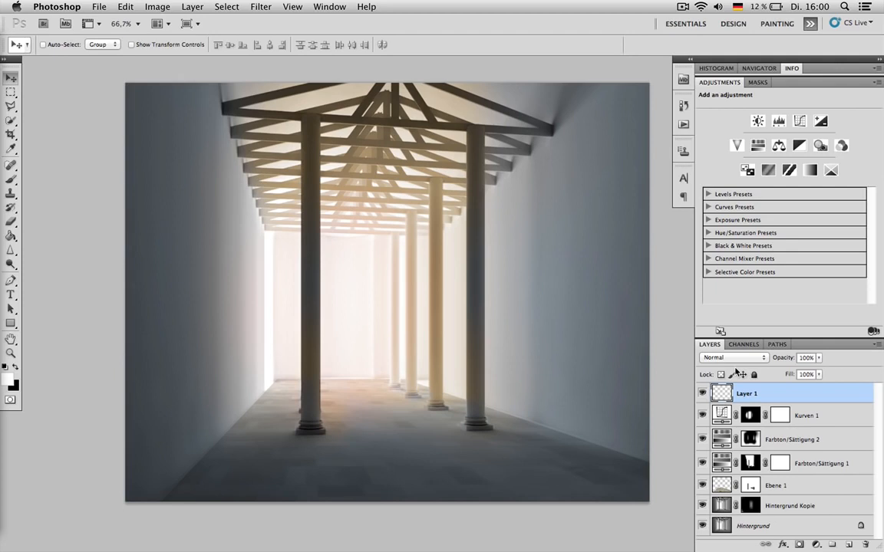
{"action": "key", "text": "Delete"}
{"action": "key", "text": "Return"}
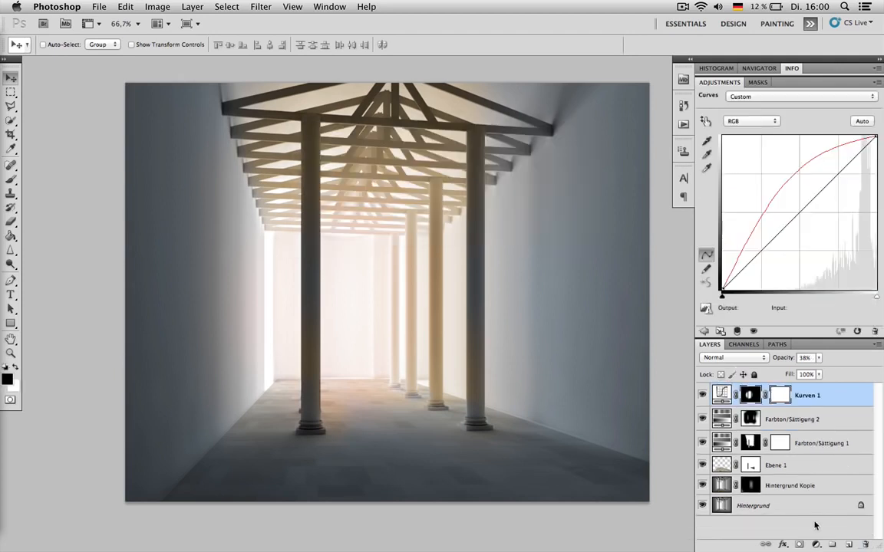
{"action": "left_click", "coordinate": [847, 544]}
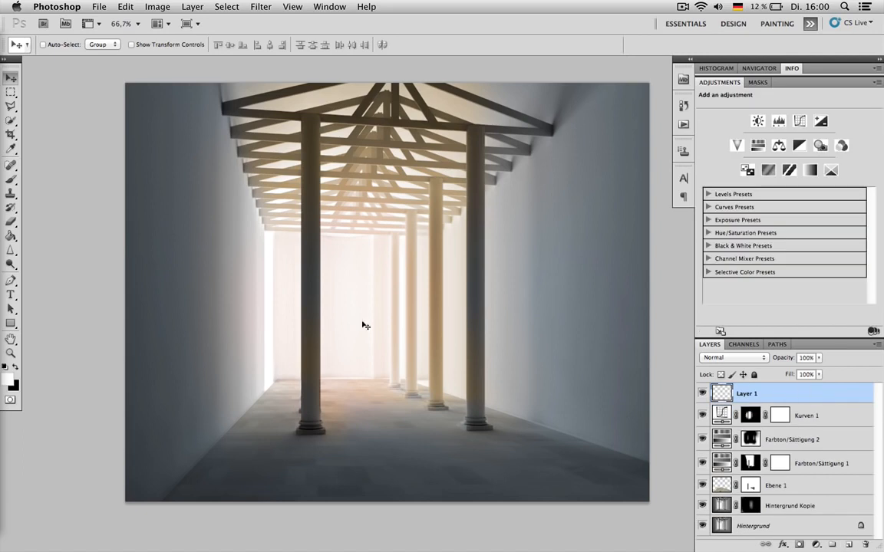
- Try a soft white light spot with a 569 px Brush at the far end of the roof trusses
{"action": "left_click", "coordinate": [10, 179]}
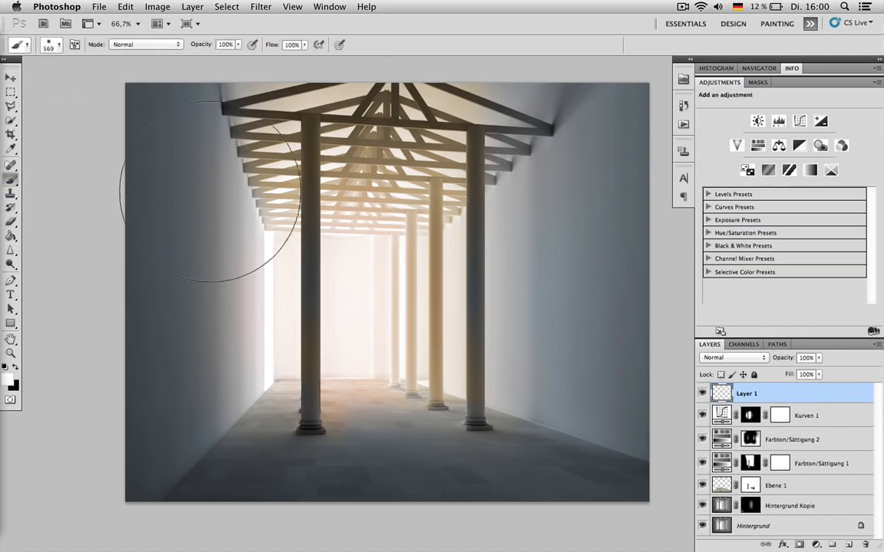
{"action": "left_click", "coordinate": [388, 211]}
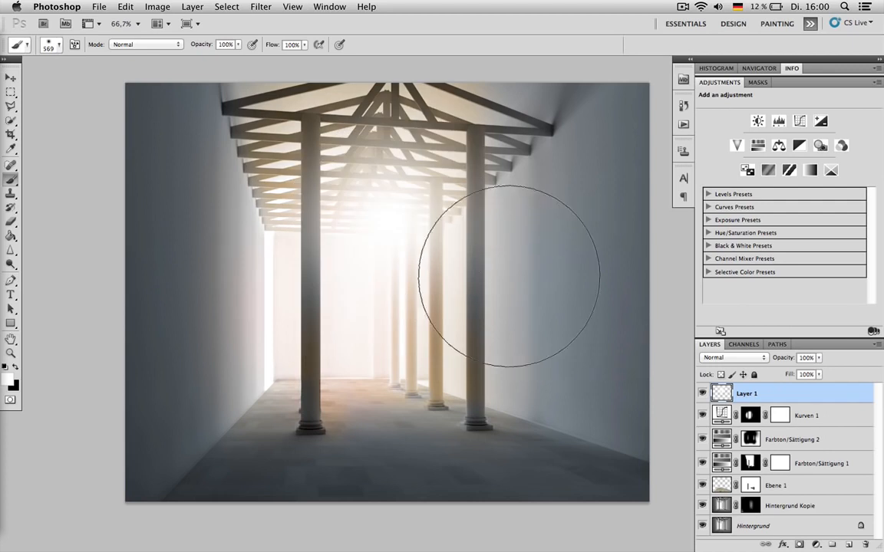
{"action": "key", "text": "super+z"}
- Reduce the soft white brush to 288 px and further to 166 px, and try it below the roof trusses
{"action": "right_click", "coordinate": [462, 263]}
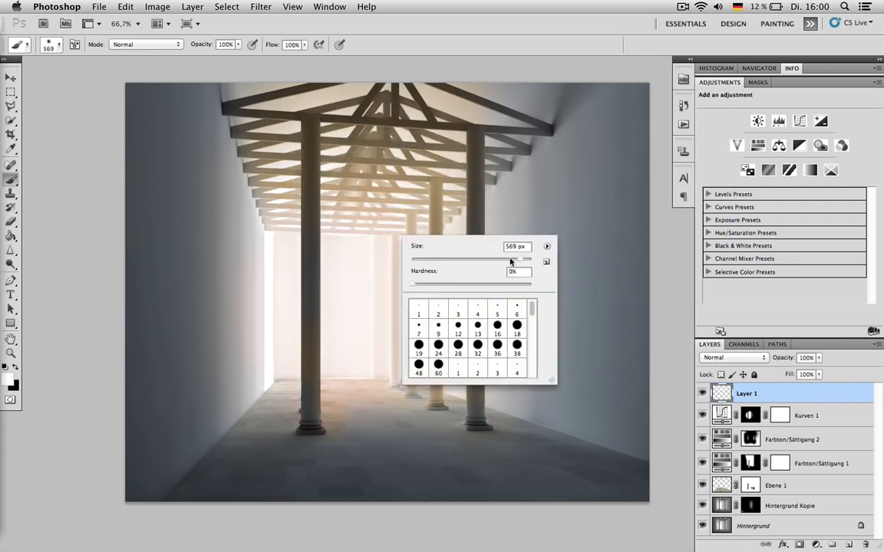
{"action": "left_click_drag", "start_coordinate": [506, 262], "coordinate": [509, 262]}
{"action": "left_click_drag", "start_coordinate": [412, 285], "coordinate": [427, 289]}
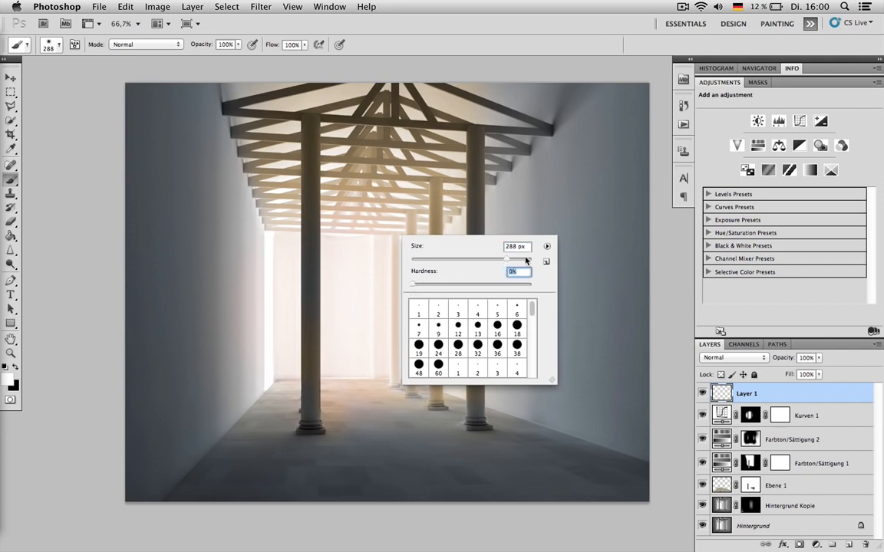
{"action": "left_click", "coordinate": [481, 260]}
{"action": "left_click_drag", "start_coordinate": [492, 264], "coordinate": [493, 265]}
{"action": "left_click", "coordinate": [419, 220]}
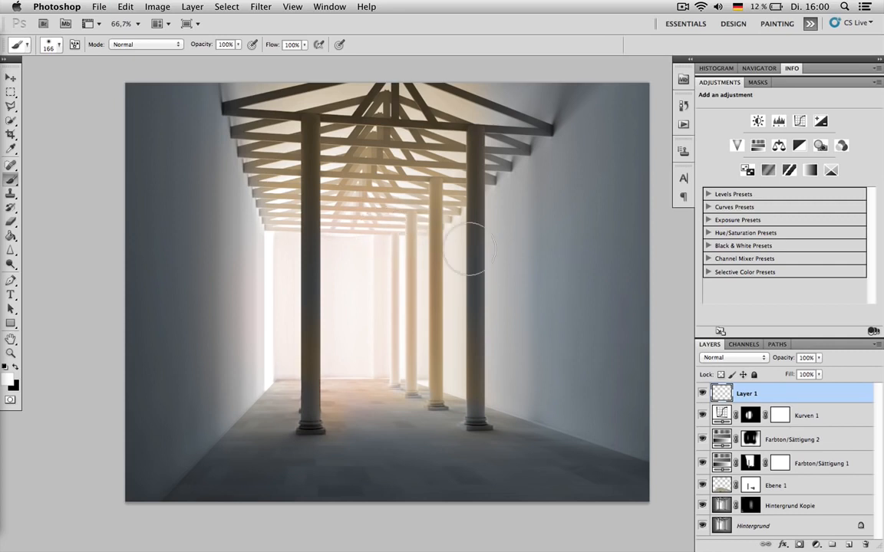
- Try soft white light spots with brush sizes of 391 px and 156 px at the far end of the roof trusses
{"action": "right_click", "coordinate": [461, 247]}
{"action": "left_click_drag", "start_coordinate": [578, 269], "coordinate": [587, 267]}
{"action": "left_click", "coordinate": [395, 227]}
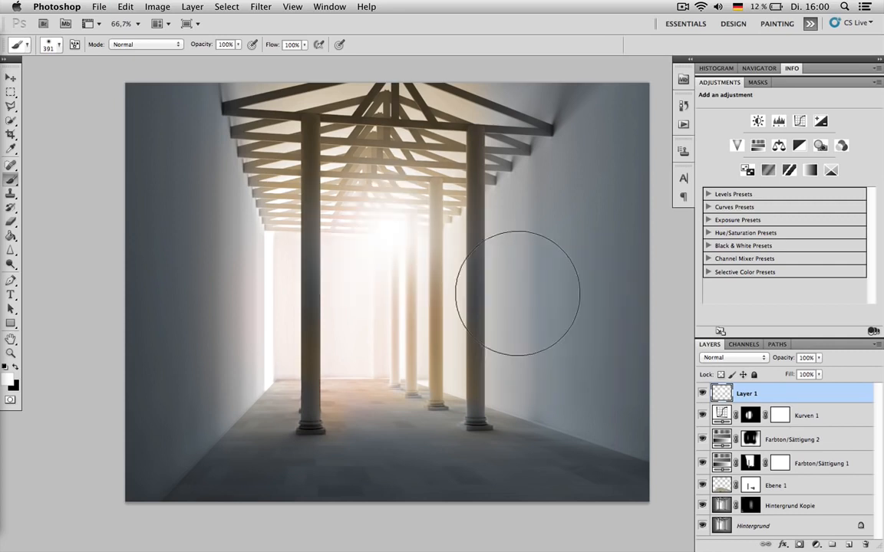
{"action": "right_click", "coordinate": [395, 221]}
{"action": "left_click_drag", "start_coordinate": [522, 243], "coordinate": [512, 244]}
{"action": "left_click", "coordinate": [391, 220]}
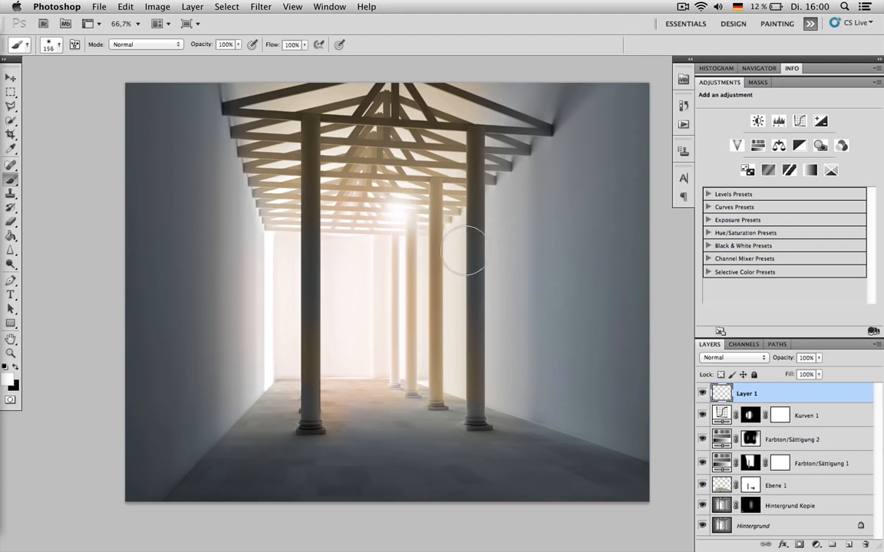
{"action": "key", "text": "ctrl+z"}
- Paint a soft white light spot with a brush of about 226 px at the far end of the roof and fine-tune its position
{"action": "right_click", "coordinate": [414, 230]}
{"action": "left_click_drag", "start_coordinate": [512, 243], "coordinate": [520, 243]}
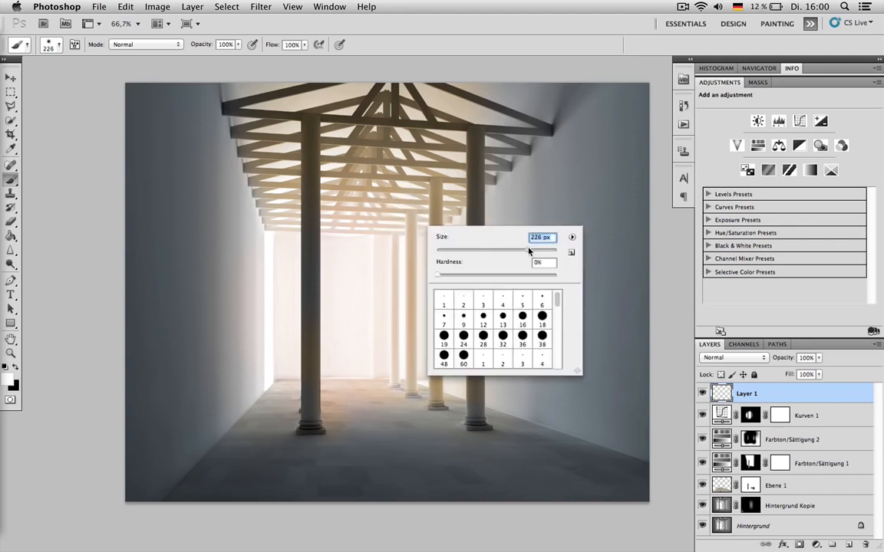
{"action": "left_click", "coordinate": [388, 223]}
{"action": "key", "text": "v"}
{"action": "mouse_move", "coordinate": [399, 245]}
{"action": "left_mouse_down"}
{"action": "mouse_move", "coordinate": [269, 253]}
{"action": "mouse_move", "coordinate": [384, 232]}
{"action": "left_mouse_up"}
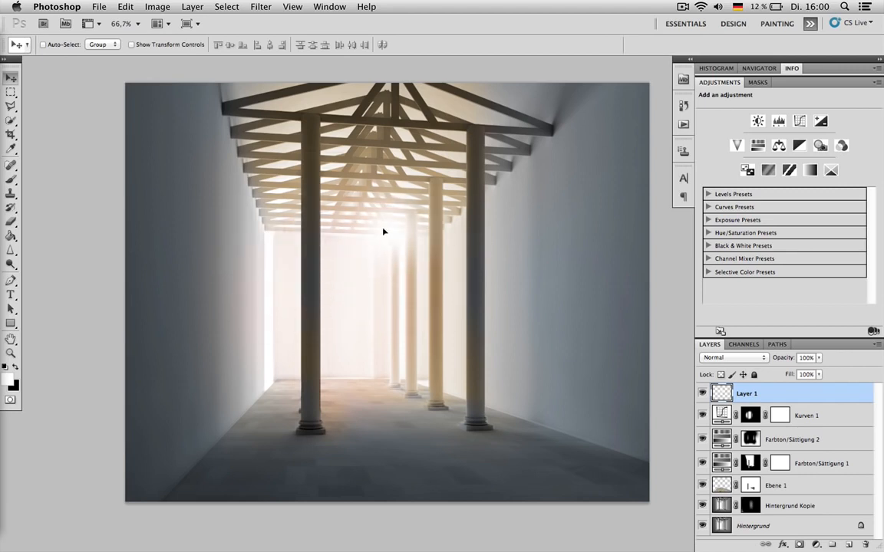
{"action": "left_click_drag", "start_coordinate": [784, 358], "coordinate": [785, 360]}
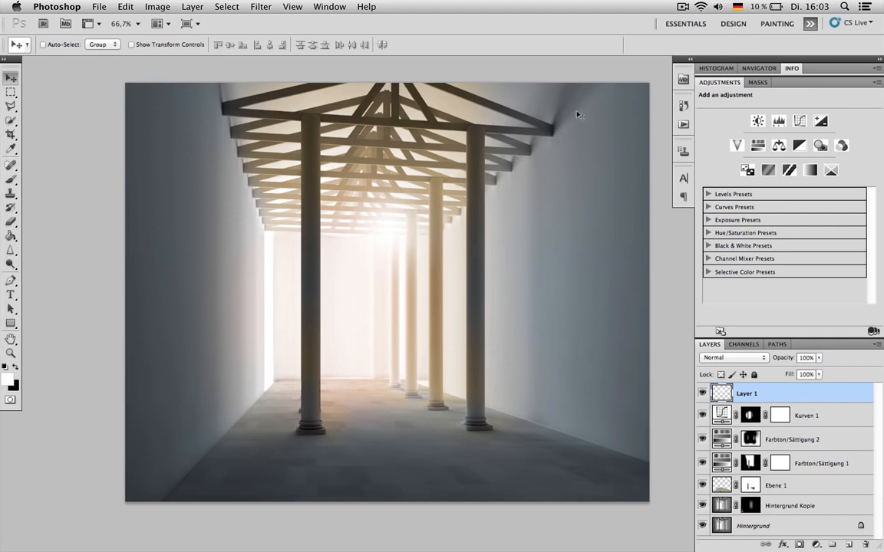
- Transform the white light spot into a thin, wide horizontal streak across the columns, just below the roof trusses
{"action": "key", "text": "super+t"}
{"action": "mouse_move", "coordinate": [390, 151]}
{"action": "left_mouse_down"}
{"action": "mouse_move", "coordinate": [387, 232]}
{"action": "mouse_move", "coordinate": [387, 216]}
{"action": "mouse_move", "coordinate": [347, 273]}
{"action": "mouse_move", "coordinate": [282, 294]}
{"action": "mouse_move", "coordinate": [373, 302]}
{"action": "mouse_move", "coordinate": [396, 270]}
{"action": "mouse_move", "coordinate": [342, 213]}
{"action": "mouse_move", "coordinate": [351, 223]}
{"action": "left_mouse_up"}
{"action": "key", "text": "Return"}
{"action": "key", "text": "super+t"}
{"action": "left_click_drag", "start_coordinate": [425, 221], "coordinate": [715, 221]}
{"action": "mouse_move", "coordinate": [488, 221]}
{"action": "left_mouse_down"}
{"action": "mouse_move", "coordinate": [426, 251]}
{"action": "mouse_move", "coordinate": [420, 263]}
{"action": "left_mouse_up"}
{"action": "key", "text": "Return"}
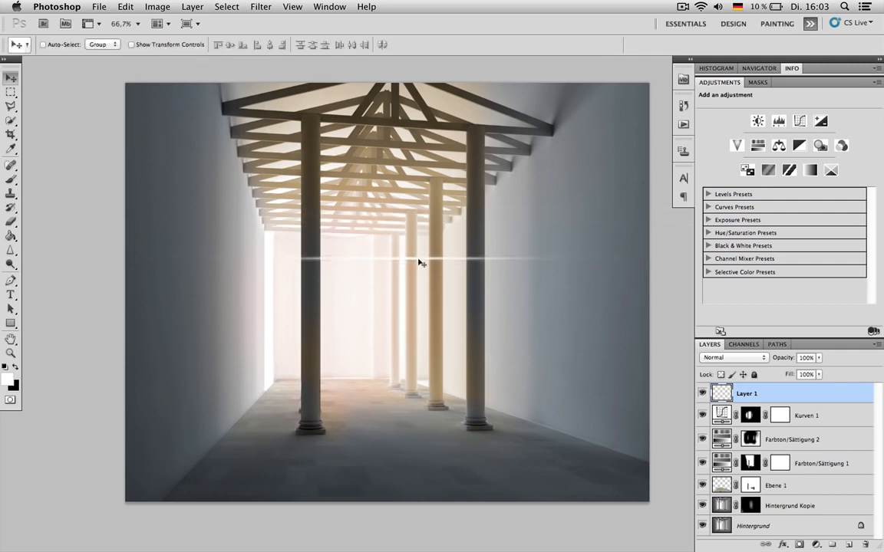
- Soften the horizontal light streak with a Gaussian Blur of 8.9 pixels
{"action": "left_click", "coordinate": [261, 7]}
{"action": "mouse_move", "coordinate": [282, 135]}
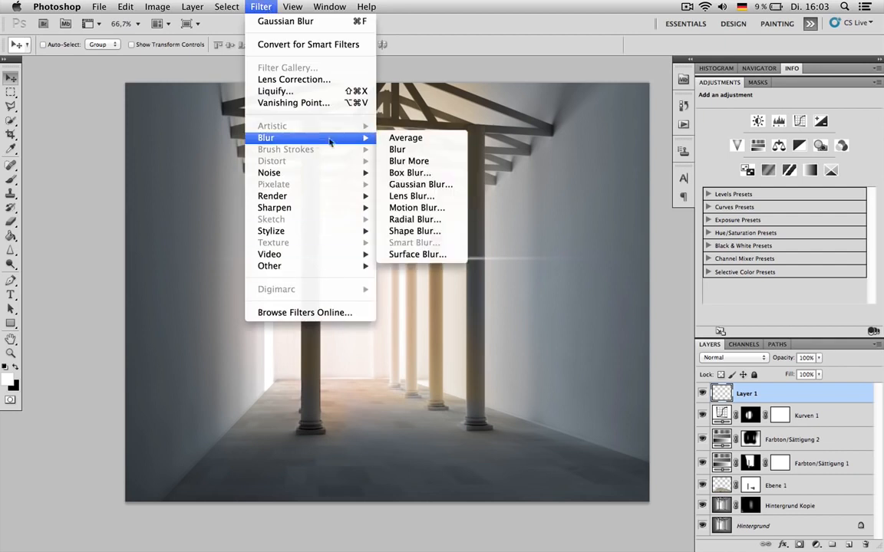
{"action": "left_click", "coordinate": [420, 185]}
{"action": "mouse_move", "coordinate": [713, 432]}
{"action": "left_mouse_down"}
{"action": "mouse_move", "coordinate": [751, 434]}
{"action": "mouse_move", "coordinate": [735, 435]}
{"action": "left_mouse_up"}
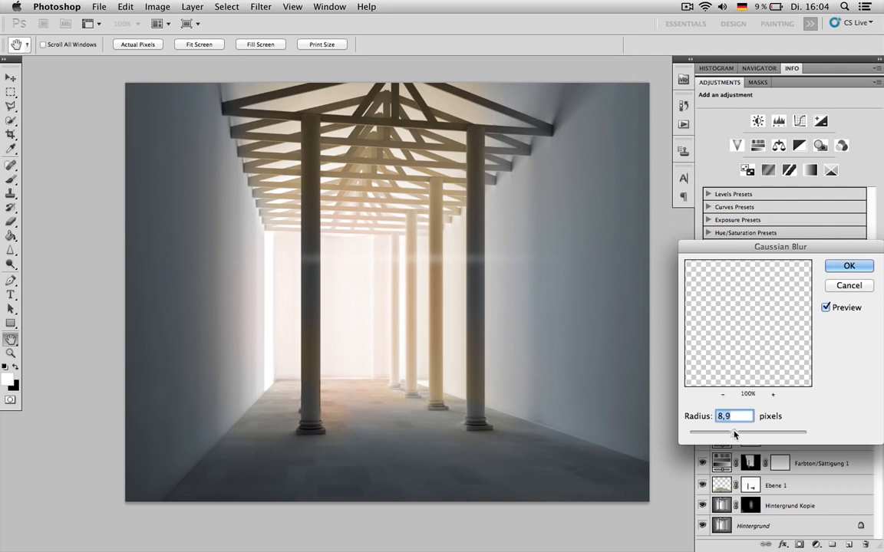
{"action": "left_click", "coordinate": [848, 265]}
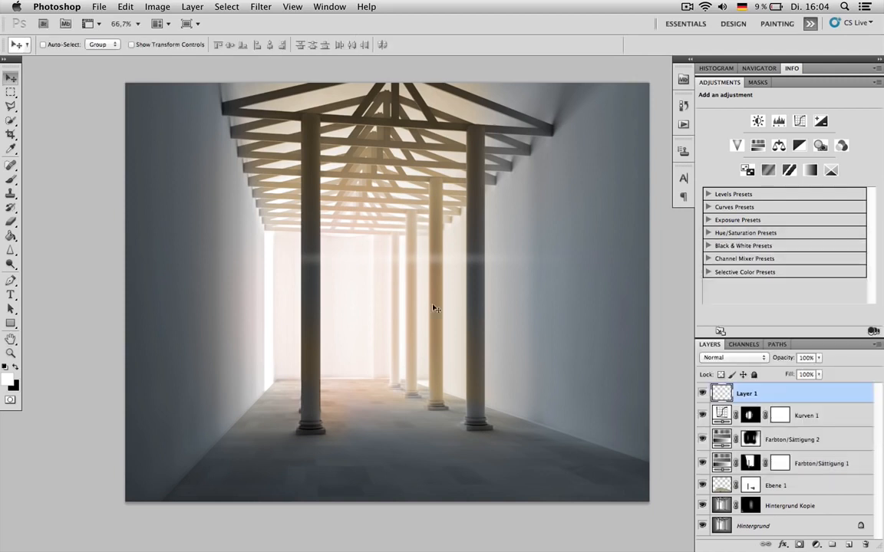
- Rotate the blurred light streak into a diagonal ray falling across the columns and transform it further
{"action": "key", "text": "ctrl+t"}
{"action": "mouse_move", "coordinate": [620, 199]}
{"action": "left_mouse_down"}
{"action": "mouse_move", "coordinate": [595, 327]}
{"action": "mouse_move", "coordinate": [532, 338]}
{"action": "left_mouse_up"}
{"action": "key", "text": "Return"}
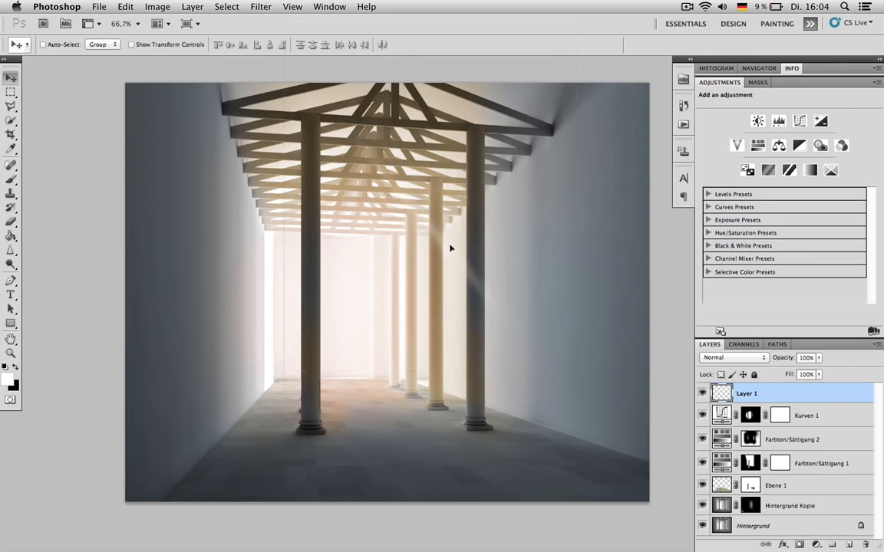
{"action": "key", "text": "ctrl+t"}
{"action": "left_click_drag", "start_coordinate": [539, 237], "coordinate": [485, 395]}
{"action": "key", "text": "Return"}
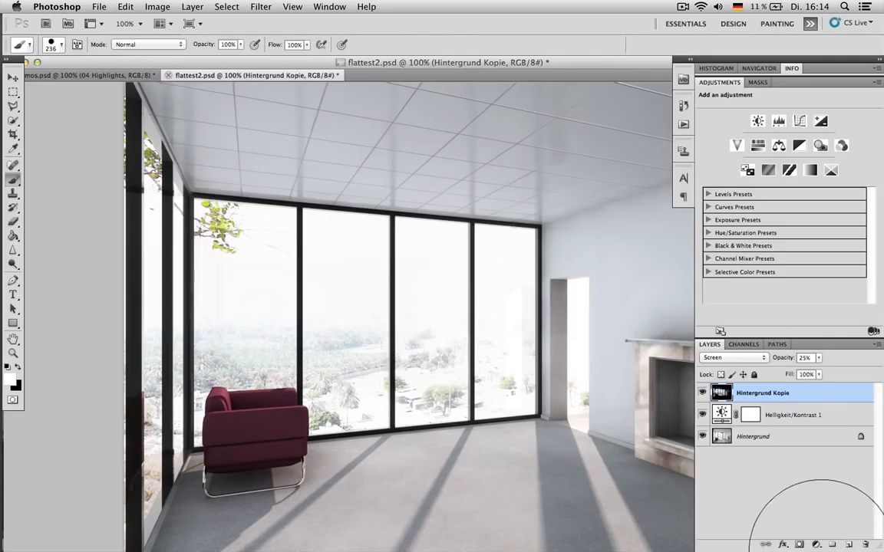
- Add a new layer in flattest2.psd and stamp a white disc with a 236 px Brush at 96% hardness over the windows' upper edge
{"action": "left_click", "coordinate": [847, 545]}
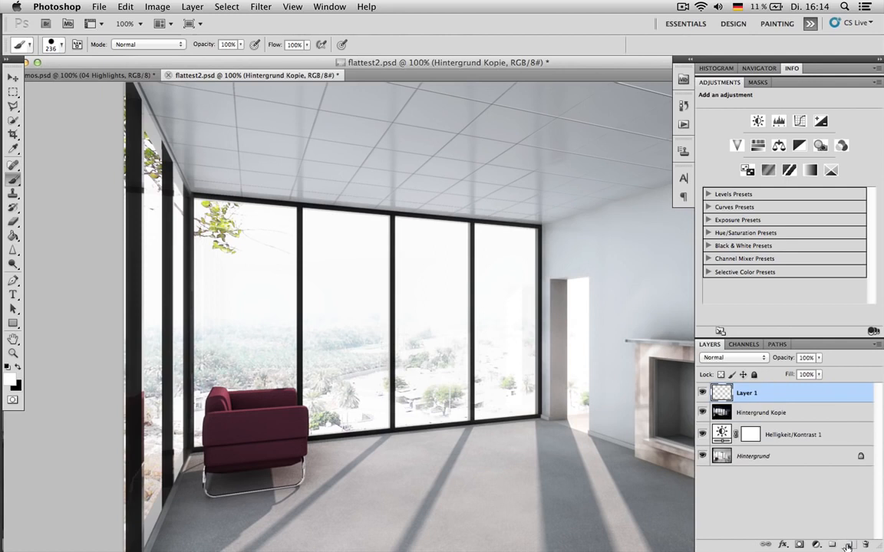
{"action": "right_click", "coordinate": [449, 217]}
{"action": "left_click", "coordinate": [577, 261]}
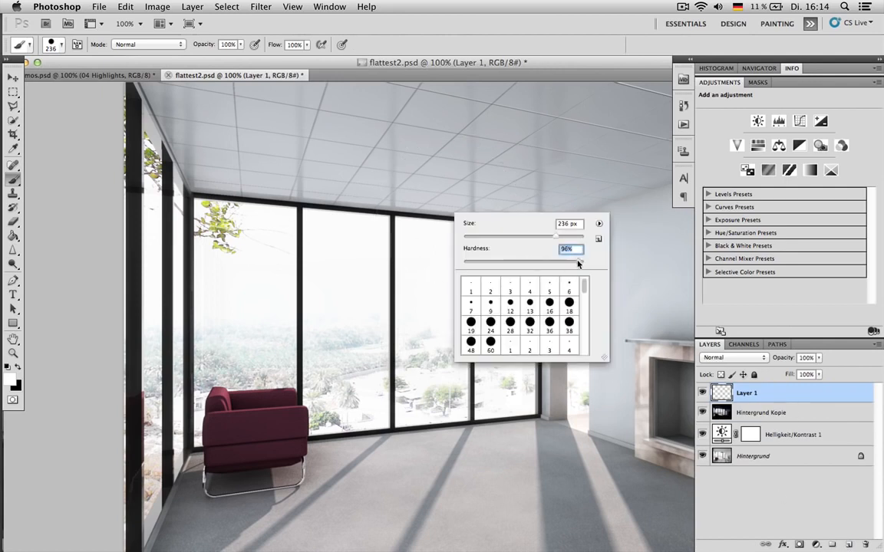
{"action": "left_click", "coordinate": [433, 196]}
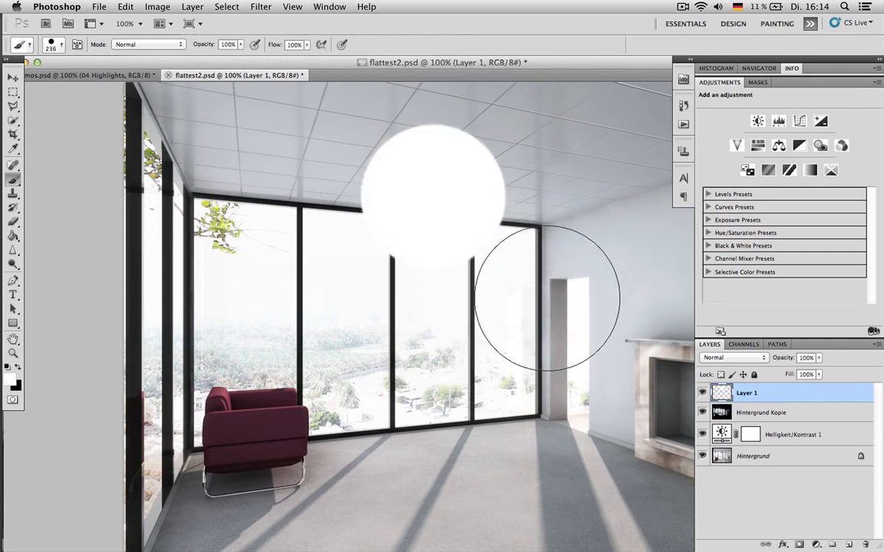
- Add Noise of 54.20% with uniform distribution to the white disc
{"action": "left_click", "coordinate": [260, 6]}
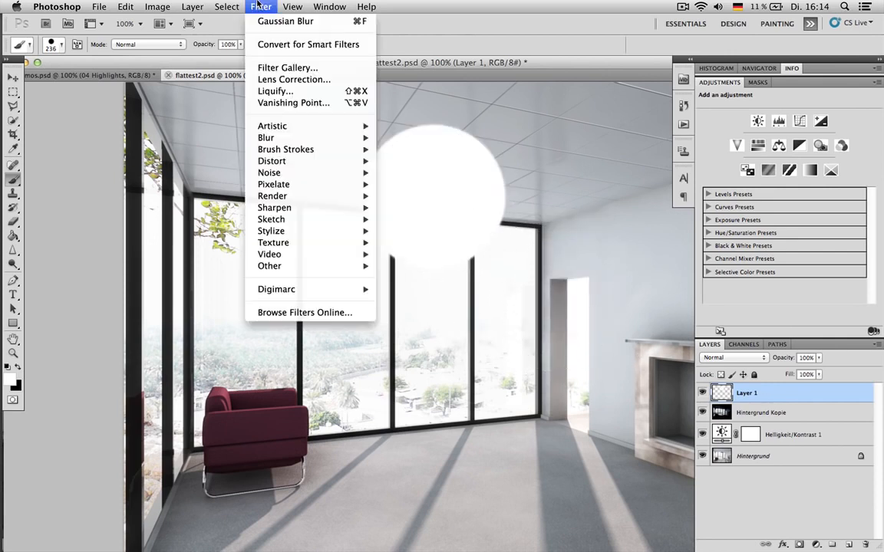
{"action": "mouse_move", "coordinate": [336, 173]}
{"action": "left_click", "coordinate": [409, 180]}
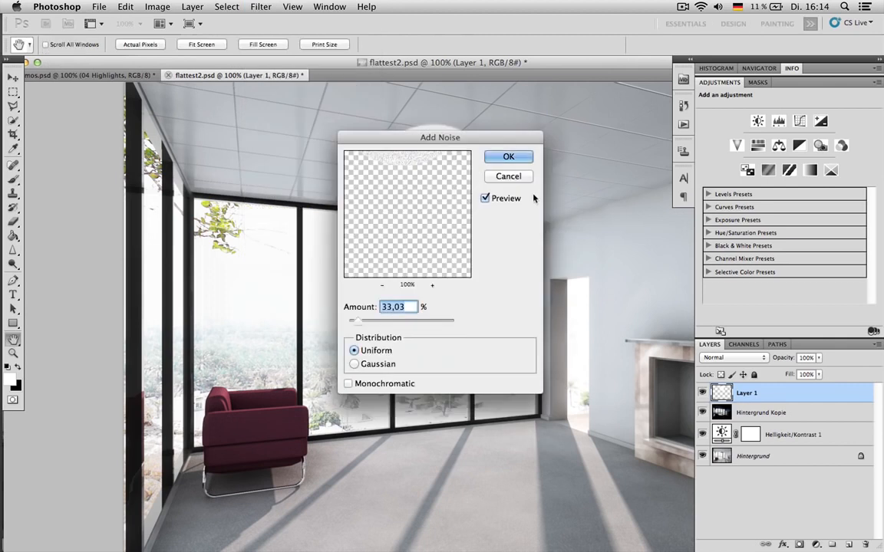
{"action": "left_click_drag", "start_coordinate": [495, 137], "coordinate": [743, 160]}
{"action": "left_click_drag", "start_coordinate": [599, 342], "coordinate": [608, 343]}
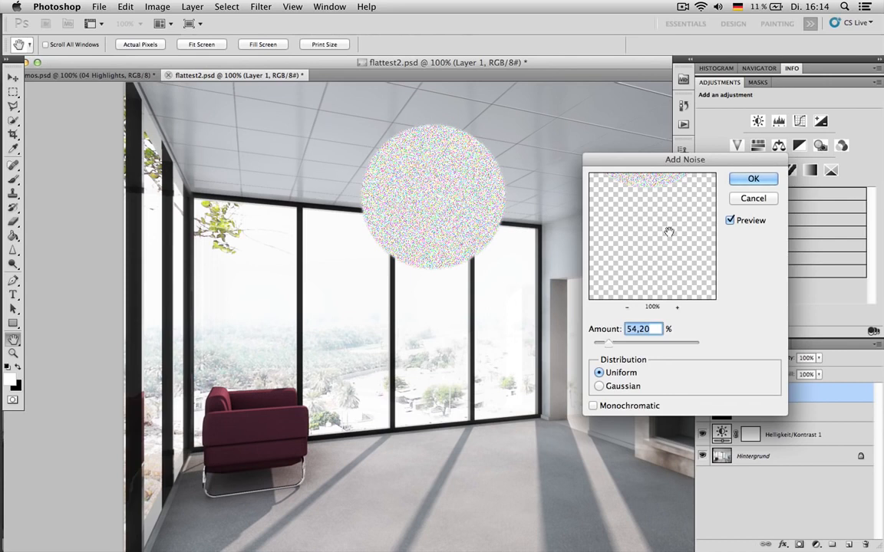
{"action": "left_click", "coordinate": [753, 178]}
- Blur the noisy disc with a Gaussian Blur of about 1.7 pixels
{"action": "left_click", "coordinate": [261, 7]}
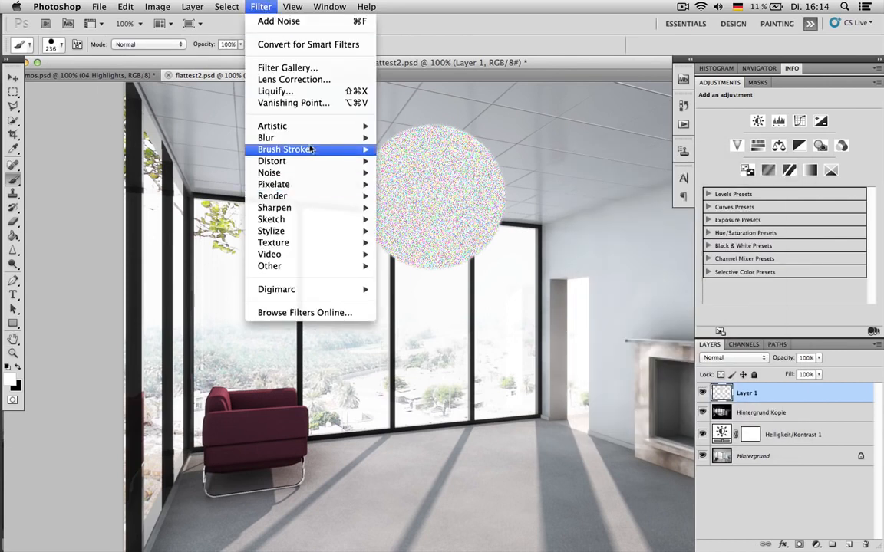
{"action": "mouse_move", "coordinate": [335, 140]}
{"action": "left_click", "coordinate": [427, 188]}
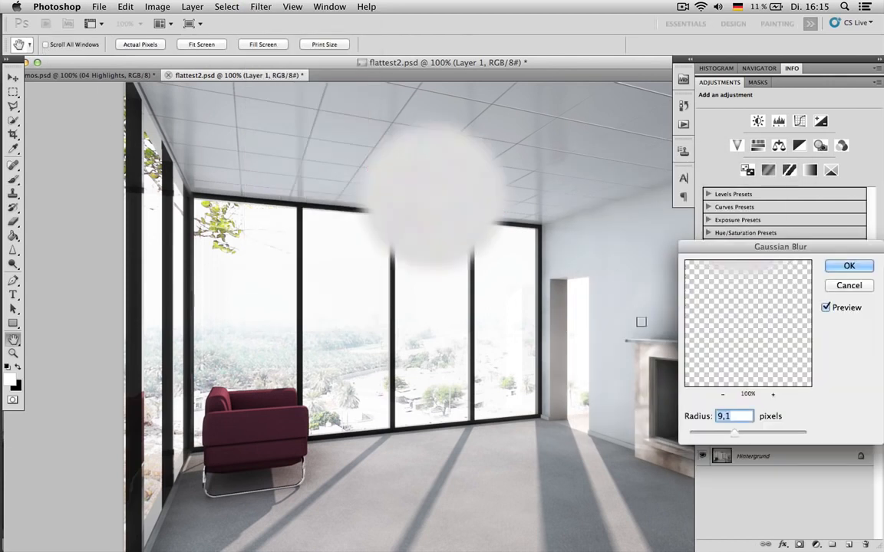
{"action": "left_click_drag", "start_coordinate": [701, 434], "coordinate": [700, 435]}
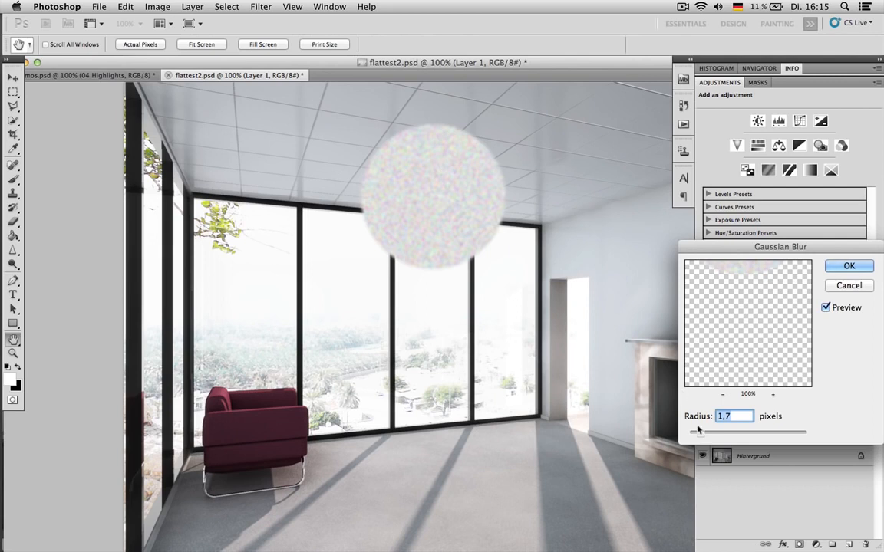
{"action": "left_click_drag", "start_coordinate": [699, 434], "coordinate": [700, 437]}
{"action": "left_click", "coordinate": [835, 266]}
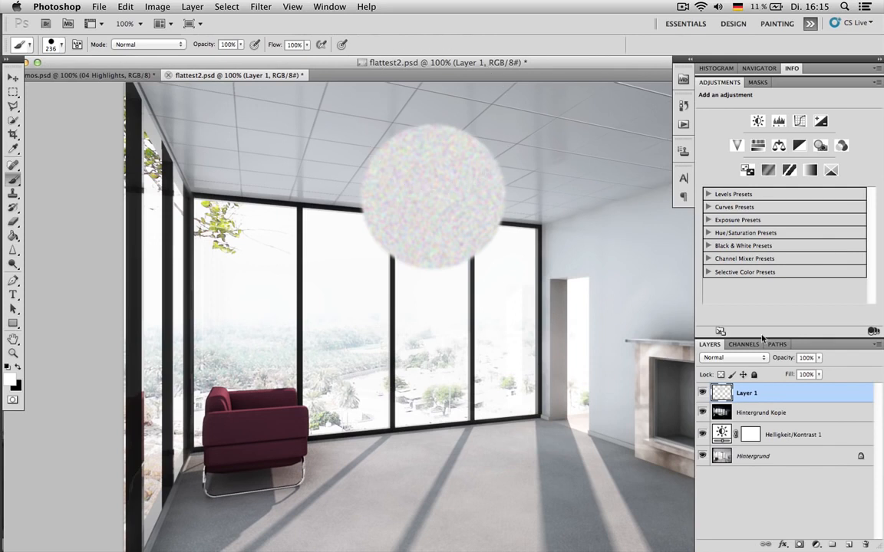
- Set the disc layer's blend mode to Screen and place the disc over the armchair's edge and the floor beside it
{"action": "left_click", "coordinate": [725, 357]}
{"action": "left_click", "coordinate": [721, 436]}
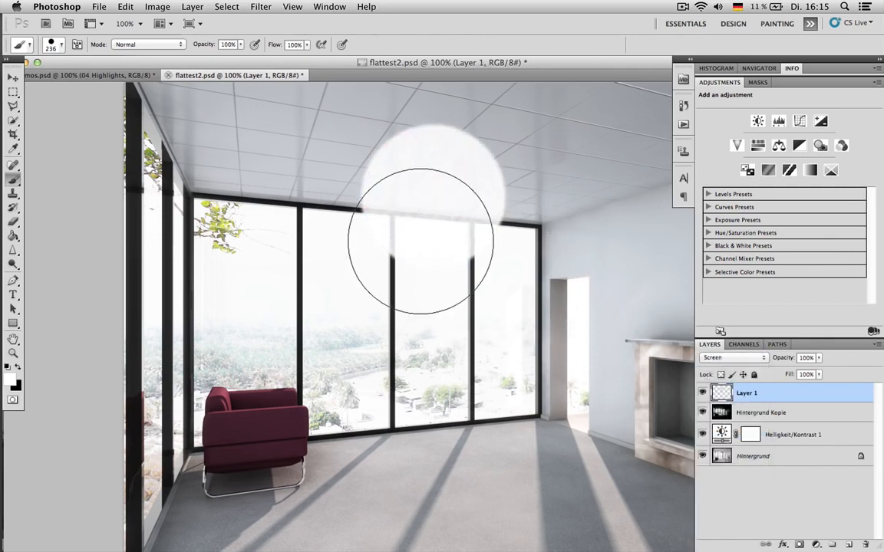
{"action": "key", "text": "v"}
{"action": "left_click_drag", "start_coordinate": [449, 198], "coordinate": [360, 408]}
{"action": "key", "text": "ctrl+t"}
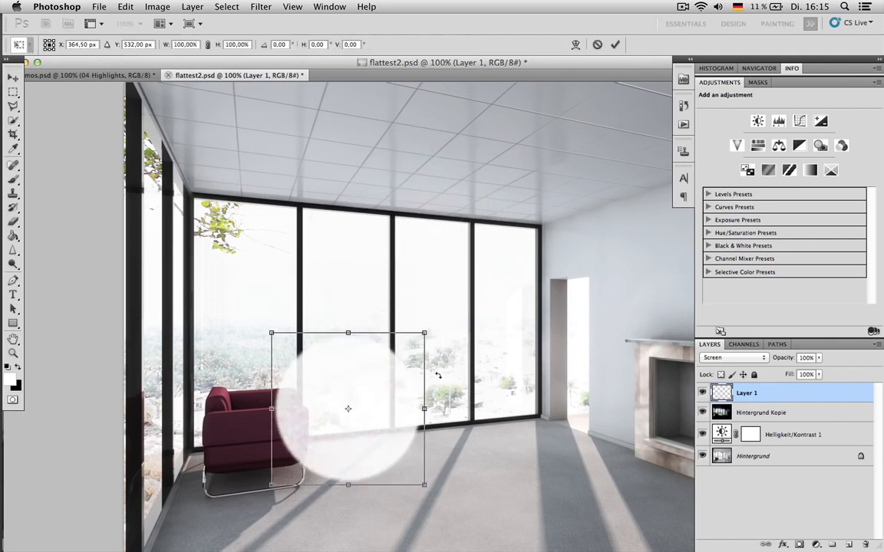
{"action": "mouse_move", "coordinate": [430, 332]}
{"action": "left_mouse_down"}
{"action": "mouse_move", "coordinate": [401, 366]}
{"action": "mouse_move", "coordinate": [418, 337]}
{"action": "left_mouse_up"}
{"action": "key", "text": "Return"}
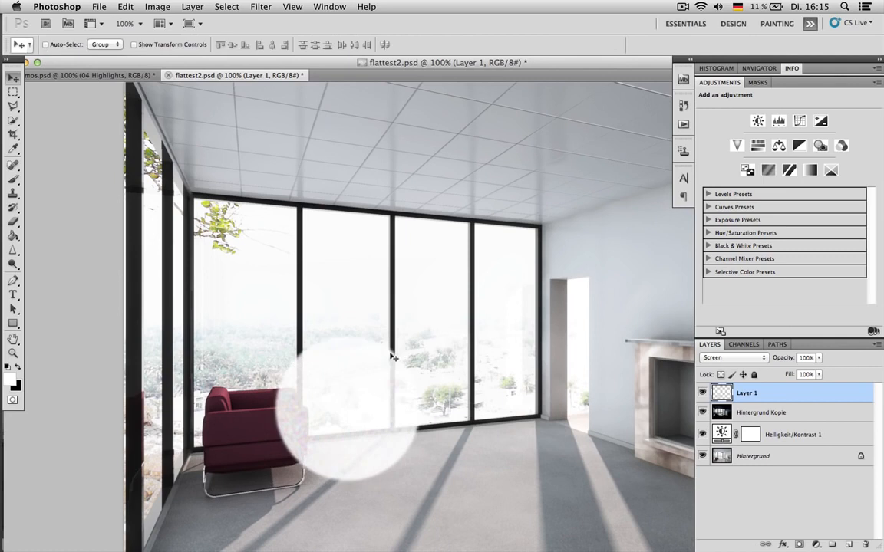
- Move the disc to the upper edge of the middle windows and reduce its layer opacity to 32%
{"action": "left_click_drag", "start_coordinate": [343, 407], "coordinate": [453, 240]}
{"action": "left_click_drag", "start_coordinate": [782, 361], "coordinate": [786, 361]}
{"action": "left_click_drag", "start_coordinate": [512, 255], "coordinate": [416, 224]}
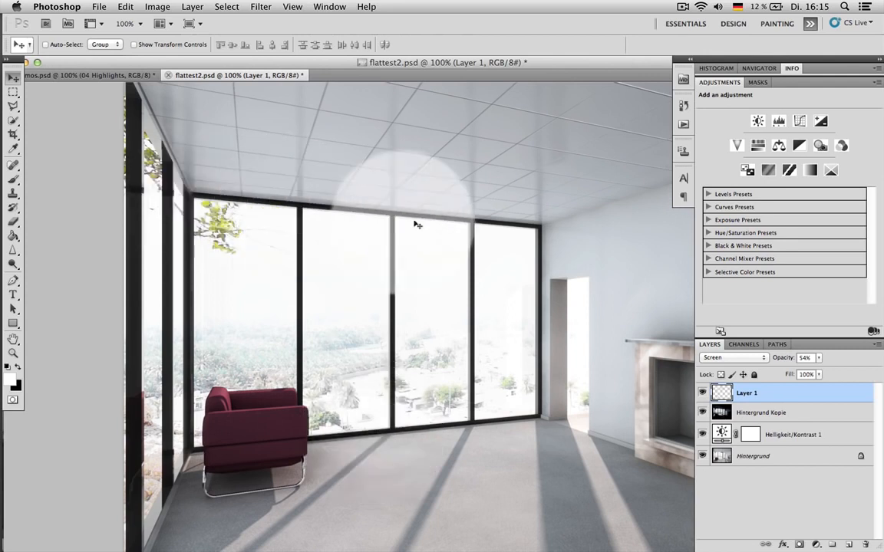
{"action": "left_click_drag", "start_coordinate": [792, 358], "coordinate": [783, 361]}
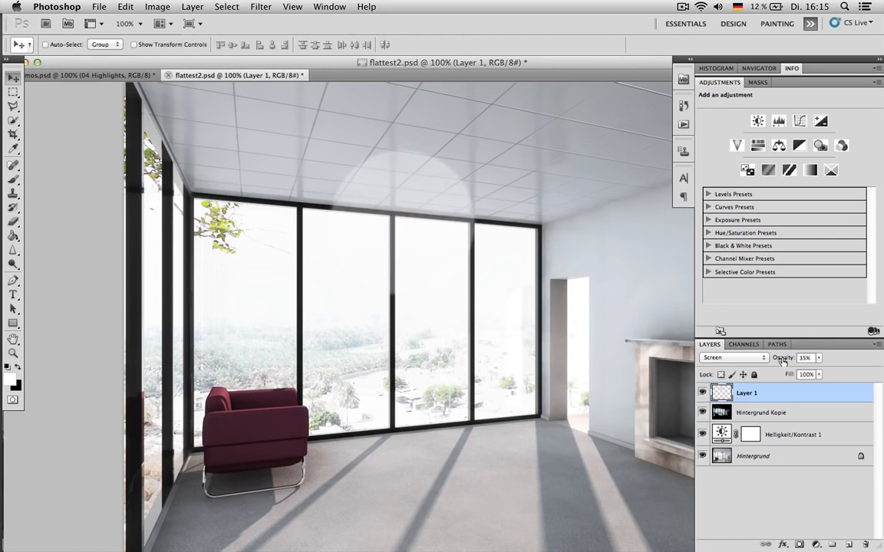
- Scale the disc down to about half size and place it in the upper corner between the window front and the wall
{"action": "left_click_drag", "start_coordinate": [415, 216], "coordinate": [558, 270]}
{"action": "key", "text": "super+t"}
{"action": "left_click_drag", "start_coordinate": [617, 185], "coordinate": [531, 276]}
{"action": "key", "text": "Return"}
{"action": "left_click_drag", "start_coordinate": [495, 321], "coordinate": [548, 230]}
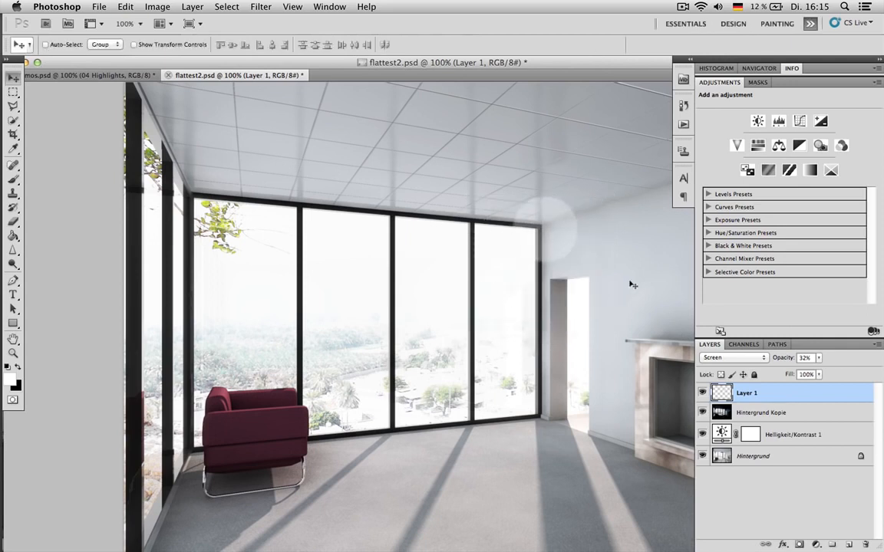
- Duplicate the disc layer, enlarge the copy and place it at the lower corner of the last window, overlapping the floor
{"action": "key", "text": "super+j"}
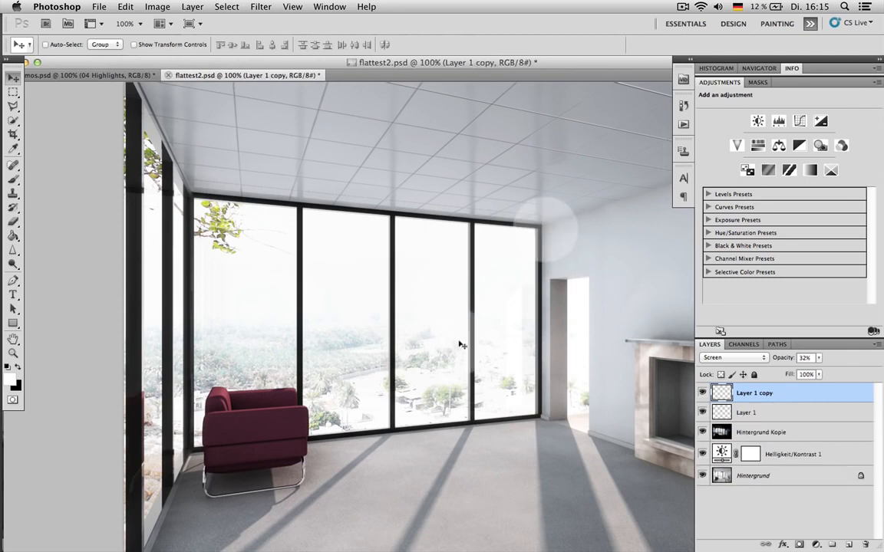
{"action": "key", "text": "super+t"}
{"action": "left_click_drag", "start_coordinate": [493, 310], "coordinate": [572, 230]}
{"action": "key", "text": "Return"}
{"action": "left_click_drag", "start_coordinate": [513, 312], "coordinate": [530, 398]}
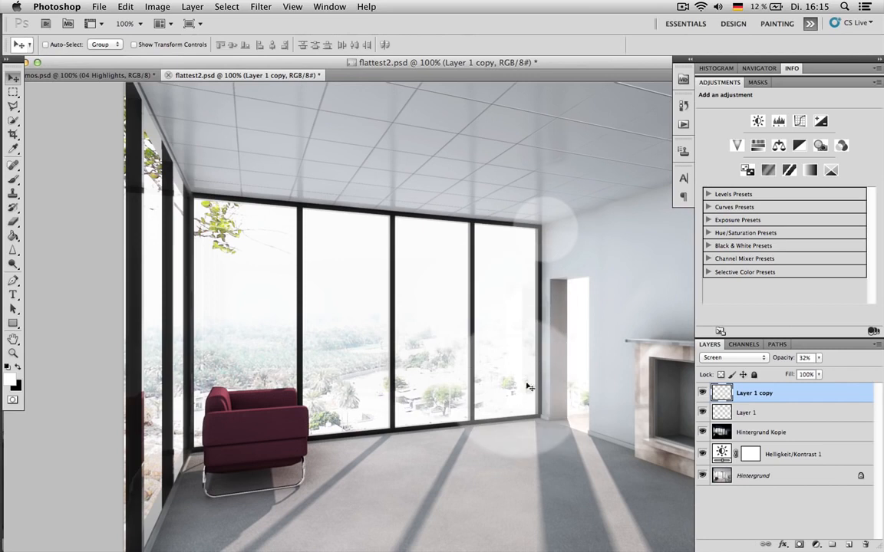
{"action": "left_click_drag", "start_coordinate": [531, 394], "coordinate": [535, 402]}
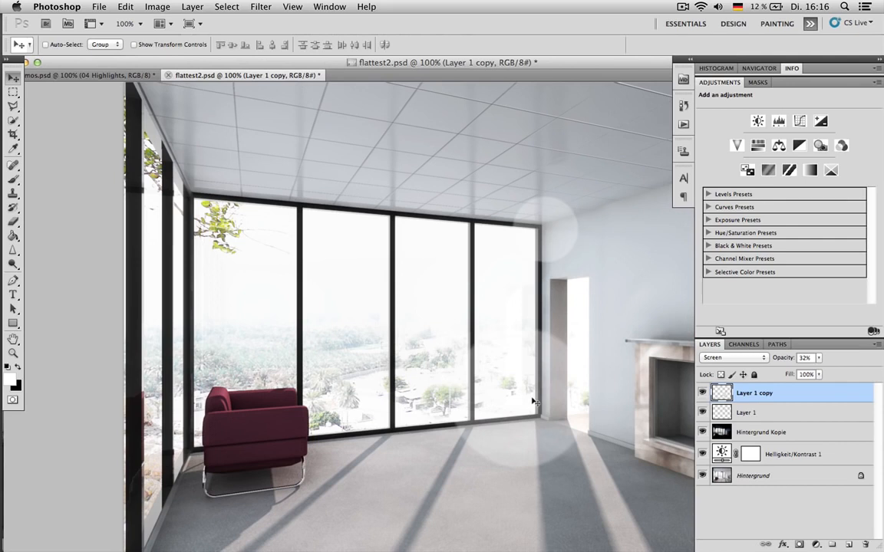
- Delete the enlarged disc copy and the original disc layer
{"action": "key", "text": "BackSpace"}
{"action": "key", "text": "BackSpace"}
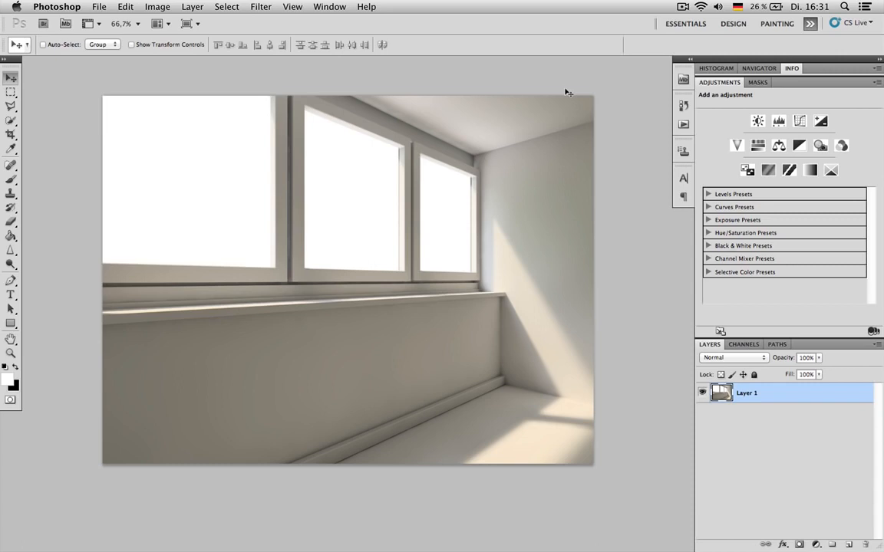
- Duplicate Layer 1 of the window render and darken the copy with a steep Curves adjustment through input 199, output 22
{"action": "key", "text": "cmd+j"}
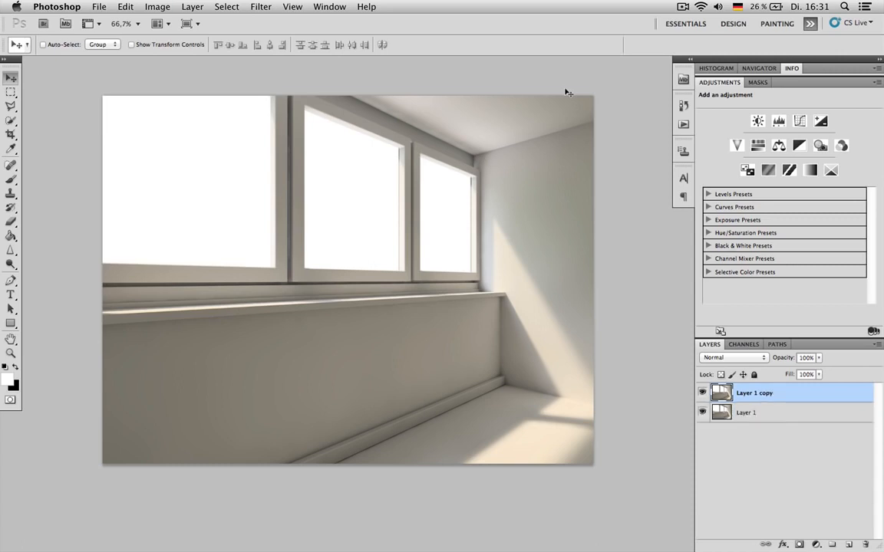
{"action": "key", "text": "cmd+m"}
{"action": "left_click_drag", "start_coordinate": [713, 259], "coordinate": [753, 326]}
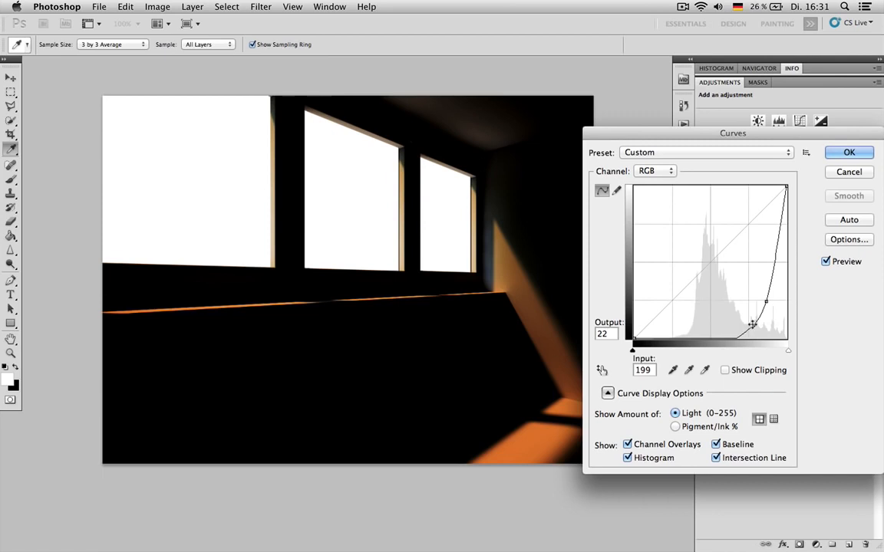
{"action": "left_click", "coordinate": [849, 152]}
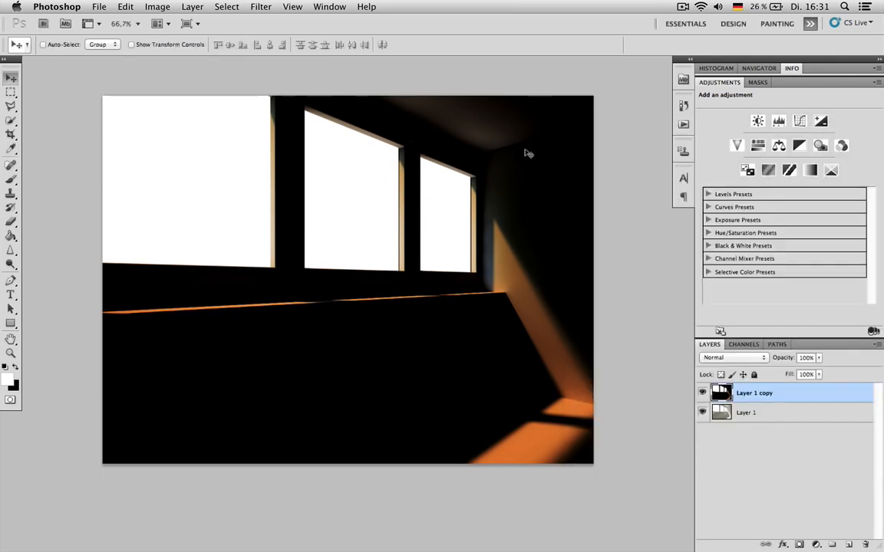
- Squash the darkened layer copy vertically into a flat horizontal band across the middle of the image
{"action": "key", "text": "super+t"}
{"action": "left_click_drag", "start_coordinate": [349, 95], "coordinate": [368, 215]}
{"action": "key", "text": "Return"}
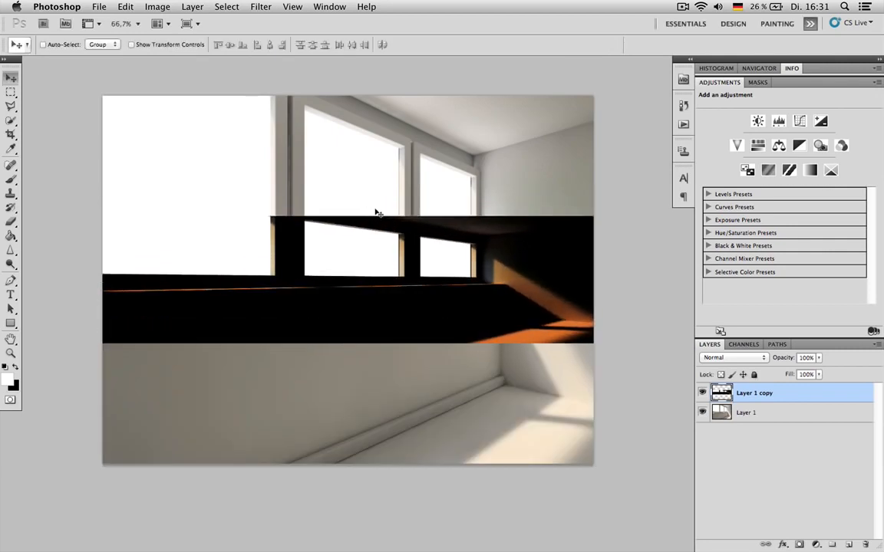
- Apply a Gaussian Blur of 1.6 pixels to the squashed layer copy
{"action": "left_click", "coordinate": [257, 6]}
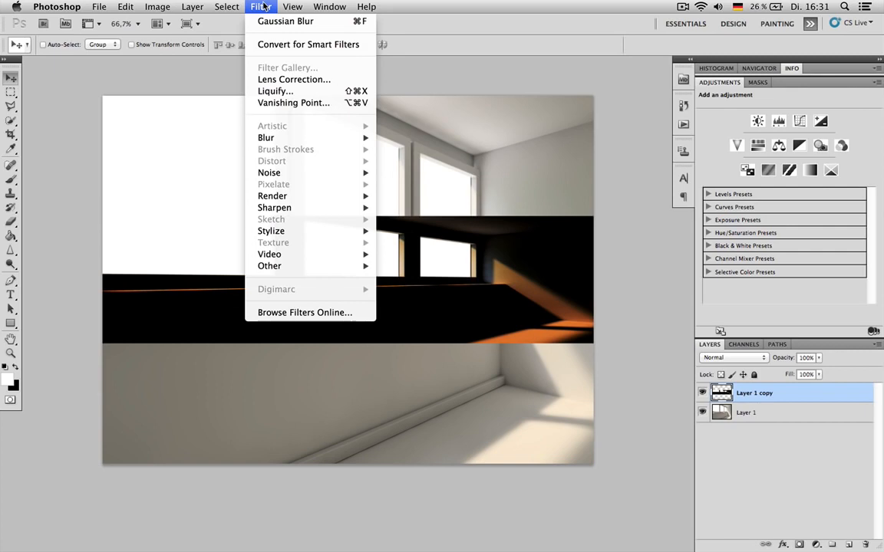
{"action": "mouse_move", "coordinate": [310, 139]}
{"action": "left_click", "coordinate": [407, 184]}
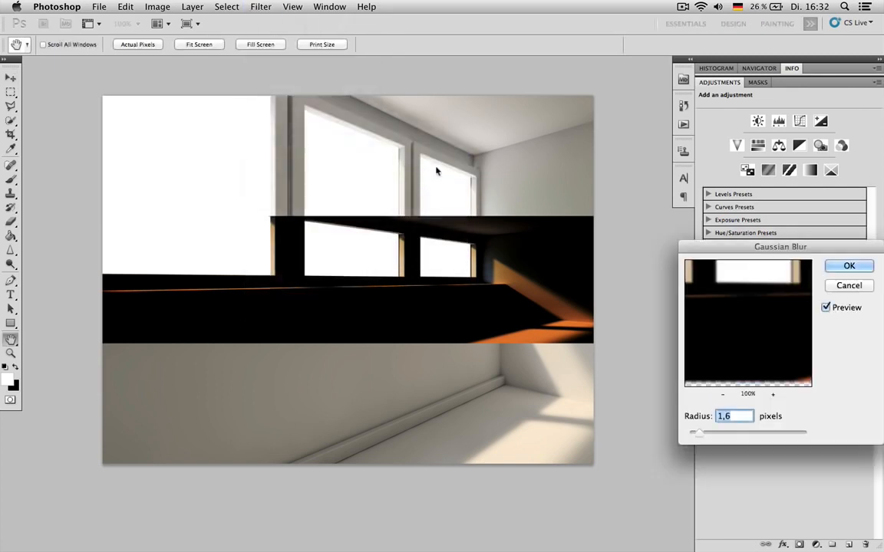
{"action": "key", "text": "Return"}
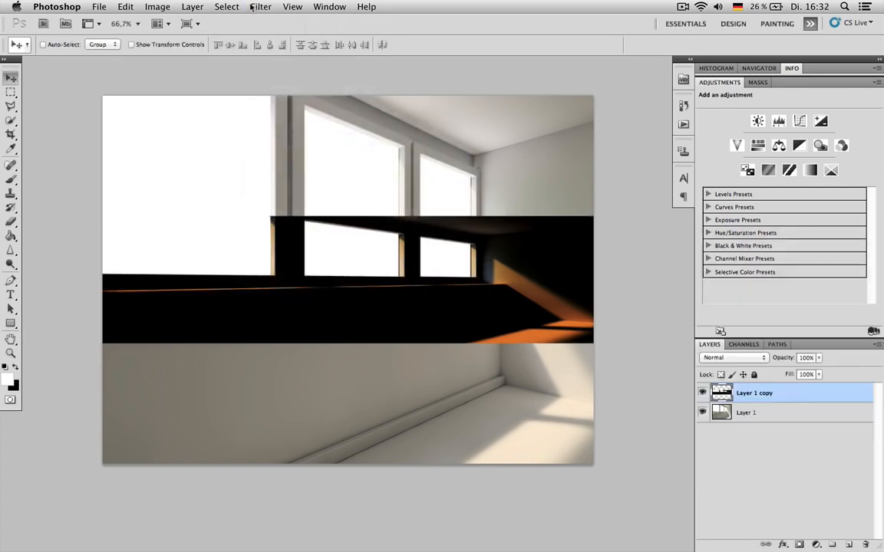
- Apply a Motion Blur to the squashed layer copy at an angle of 0° and a distance of about 590 pixels
{"action": "left_click", "coordinate": [226, 6]}
{"action": "mouse_move", "coordinate": [261, 6]}
{"action": "mouse_move", "coordinate": [315, 138]}
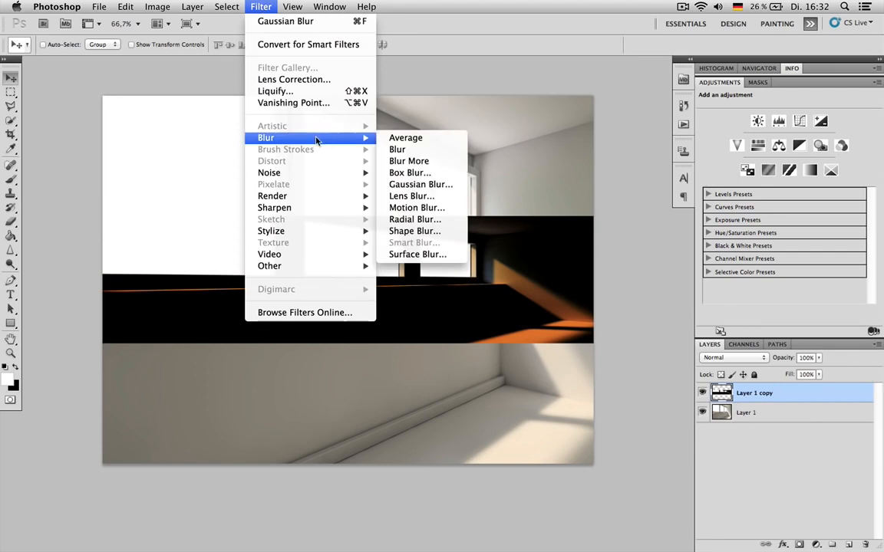
{"action": "left_click", "coordinate": [416, 207]}
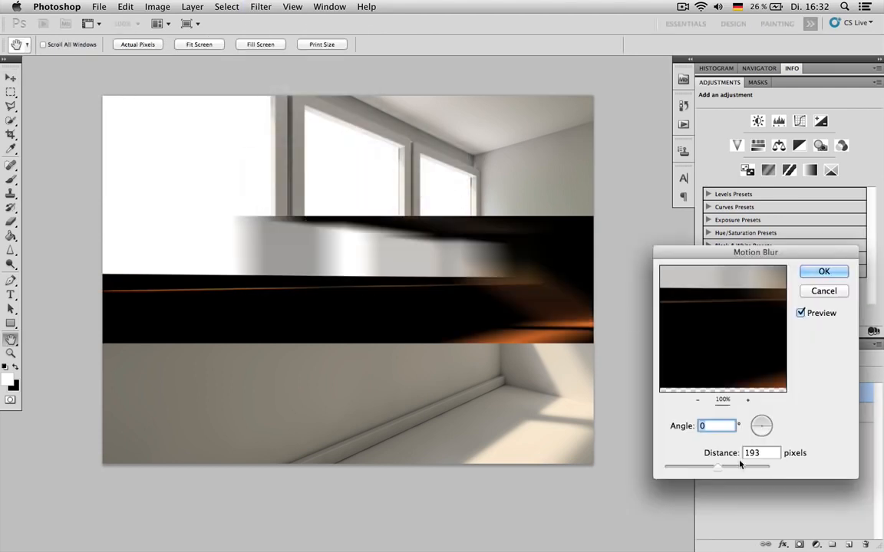
{"action": "left_click_drag", "start_coordinate": [740, 470], "coordinate": [746, 469]}
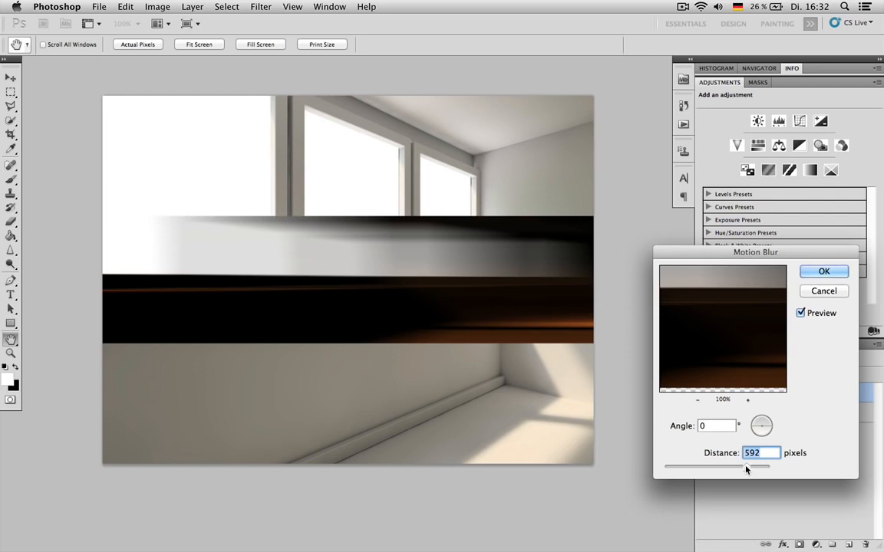
{"action": "left_click_drag", "start_coordinate": [746, 470], "coordinate": [745, 468]}
{"action": "key", "text": "Return"}
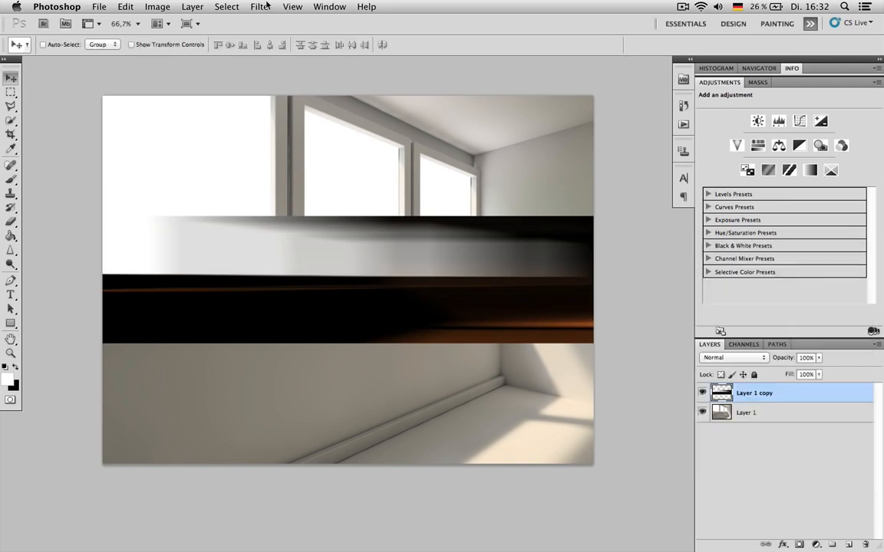
- Squash the blurred band to about 65.5% of its height, keeping it across the middle of the image
{"action": "key", "text": "super+t"}
{"action": "left_click_drag", "start_coordinate": [349, 218], "coordinate": [349, 266]}
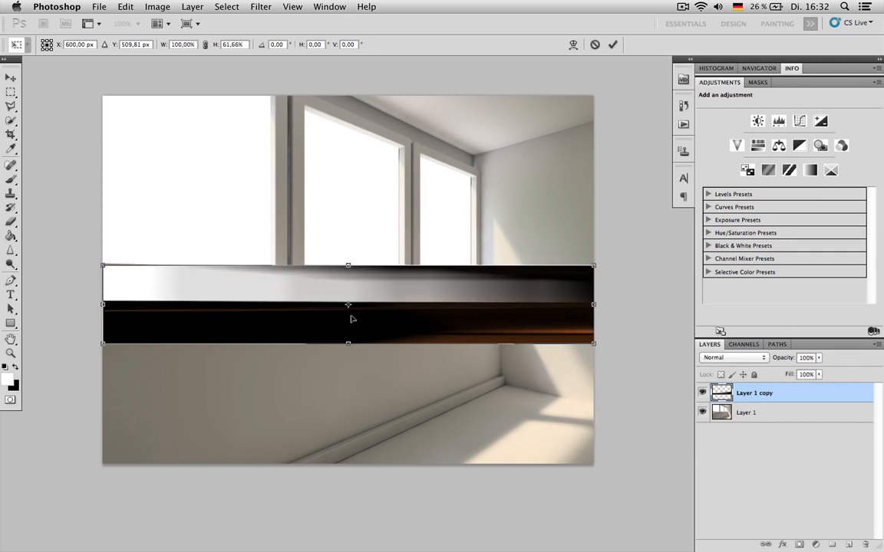
{"action": "left_click_drag", "start_coordinate": [348, 343], "coordinate": [348, 348]}
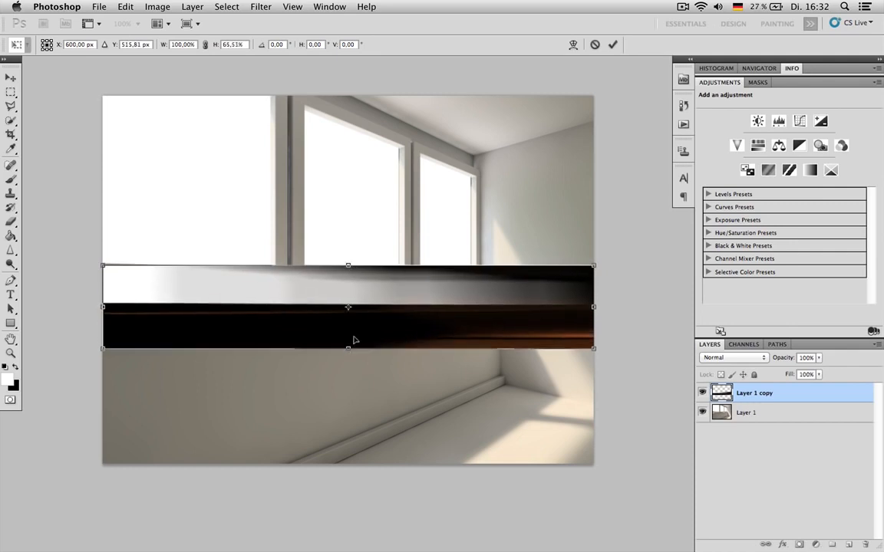
{"action": "key", "text": "Return"}
- Apply a Gaussian Blur of 2.5 pixels to the squashed streak band
{"action": "left_click", "coordinate": [261, 6]}
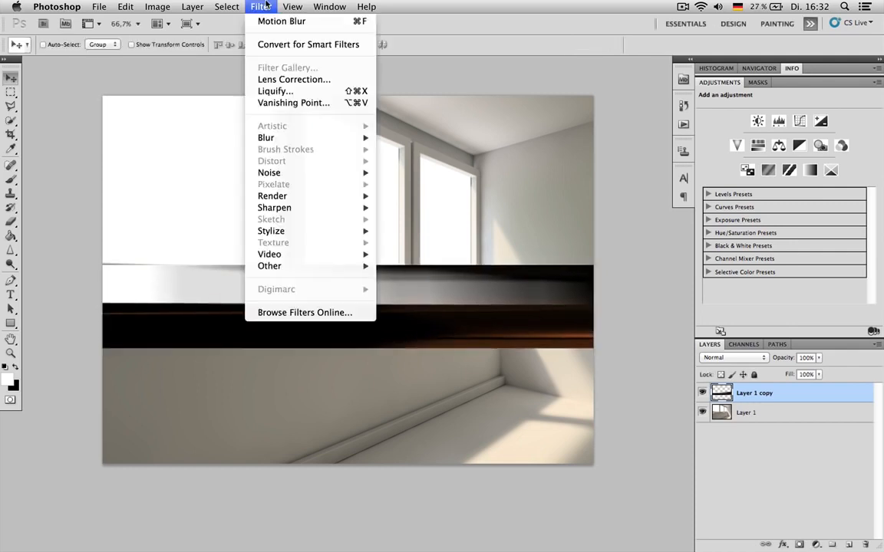
{"action": "mouse_move", "coordinate": [307, 137]}
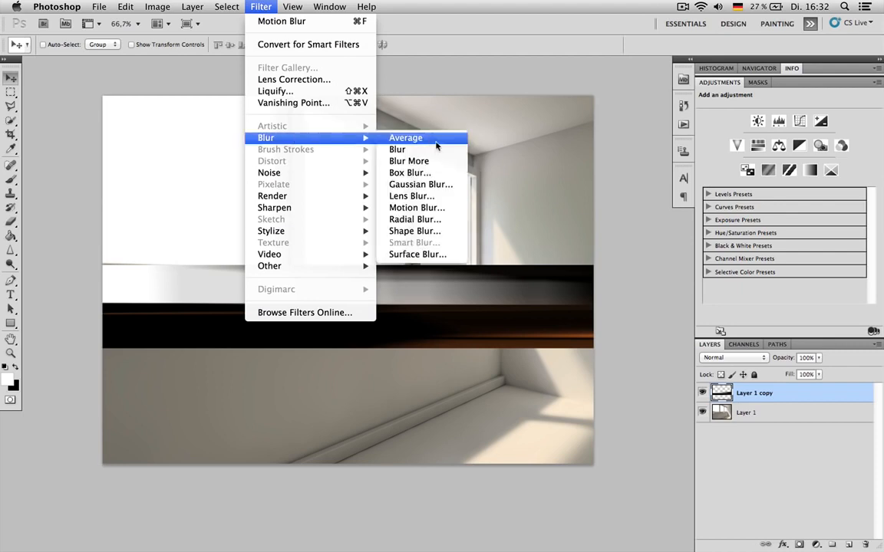
{"action": "left_click", "coordinate": [425, 182]}
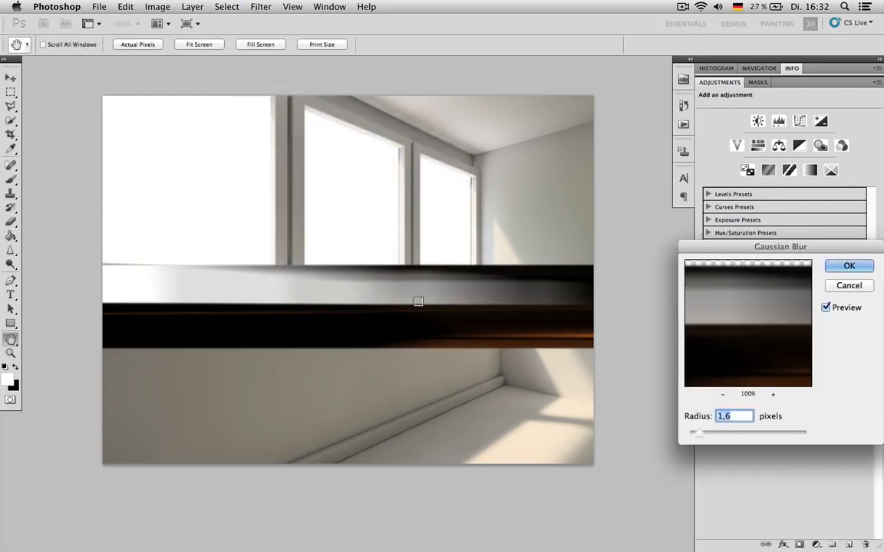
{"action": "left_click_drag", "start_coordinate": [696, 432], "coordinate": [702, 435]}
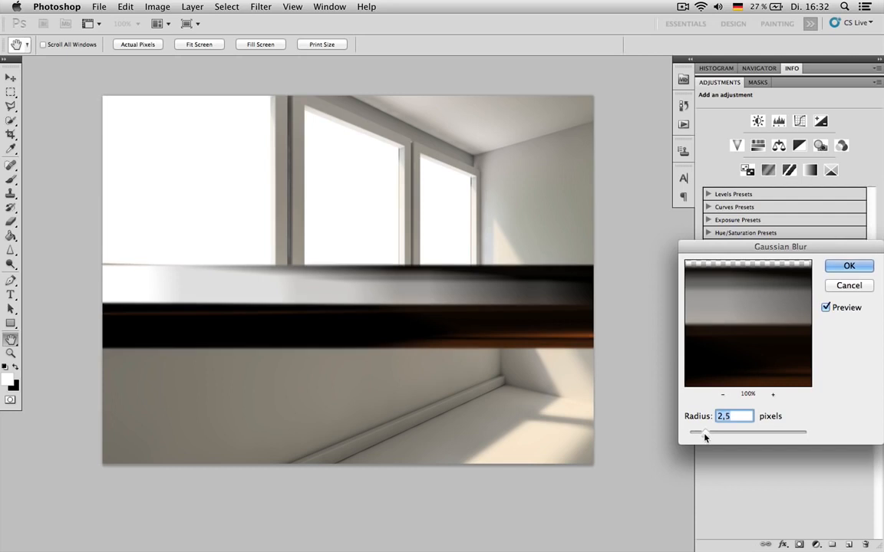
{"action": "left_click", "coordinate": [848, 267]}
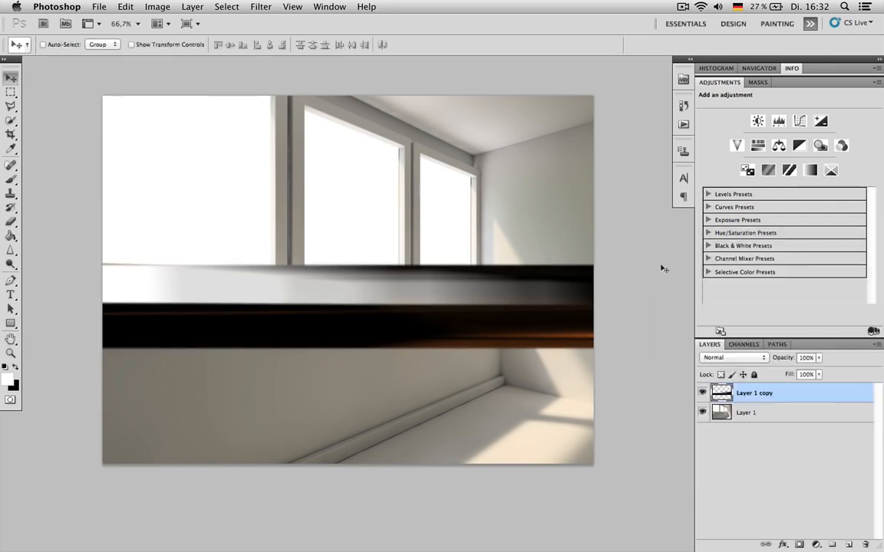
- Compare the Screen, Soft Light, Lighten and Color Dodge blend modes on the streak layer and settle on Screen
{"action": "left_click", "coordinate": [733, 358]}
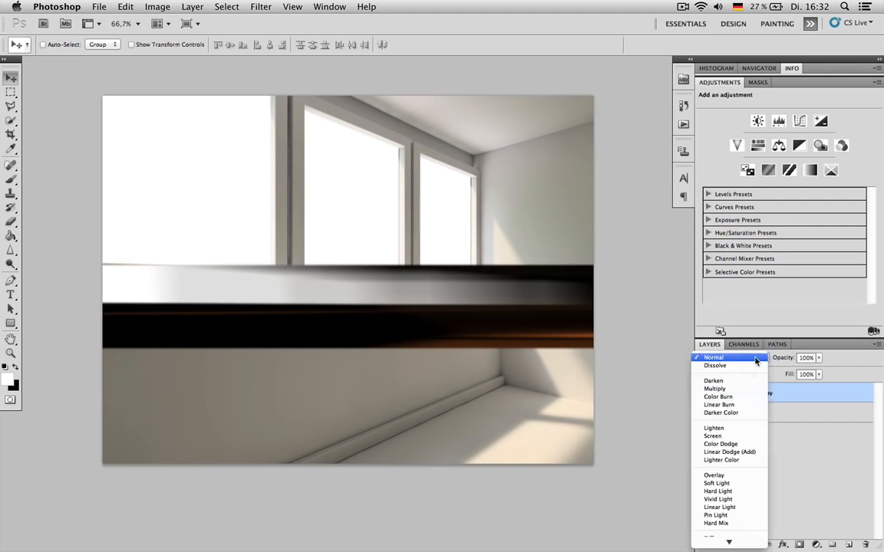
{"action": "left_click", "coordinate": [736, 436]}
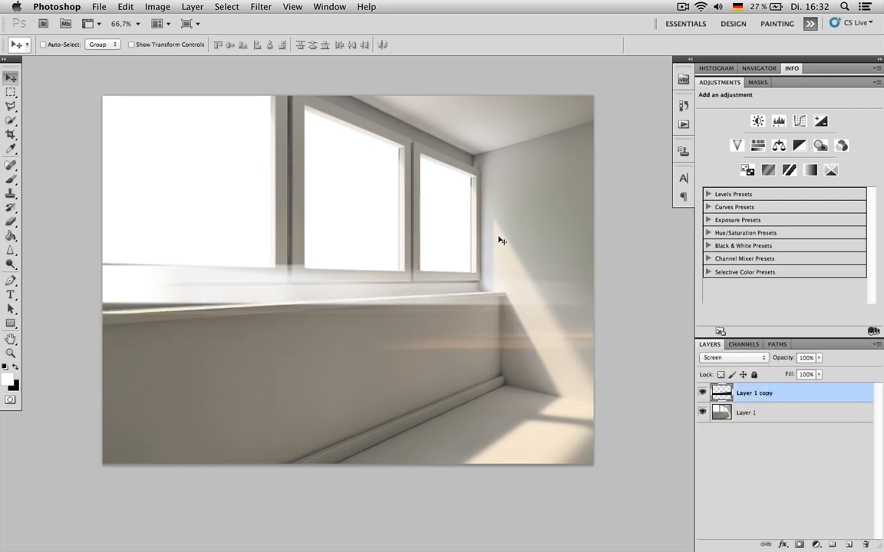
{"action": "left_click", "coordinate": [733, 357]}
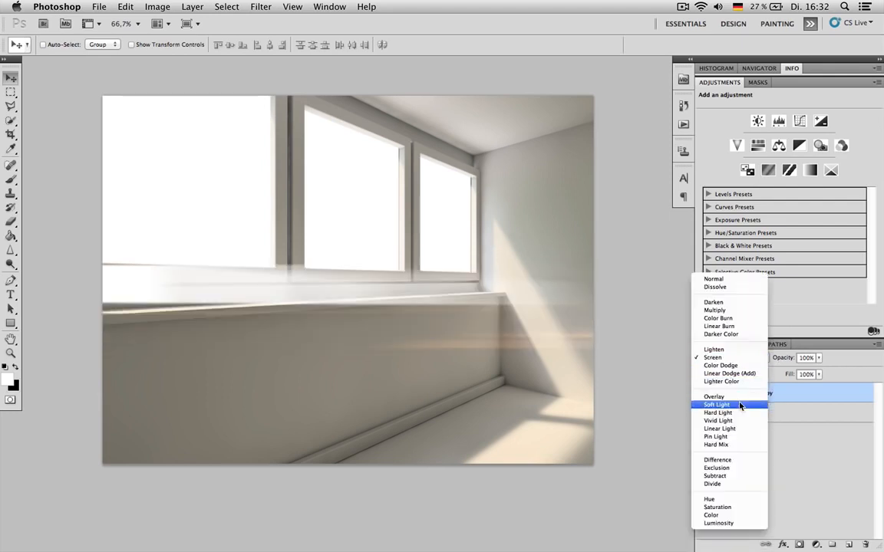
{"action": "left_click", "coordinate": [739, 401]}
{"action": "left_click", "coordinate": [733, 357]}
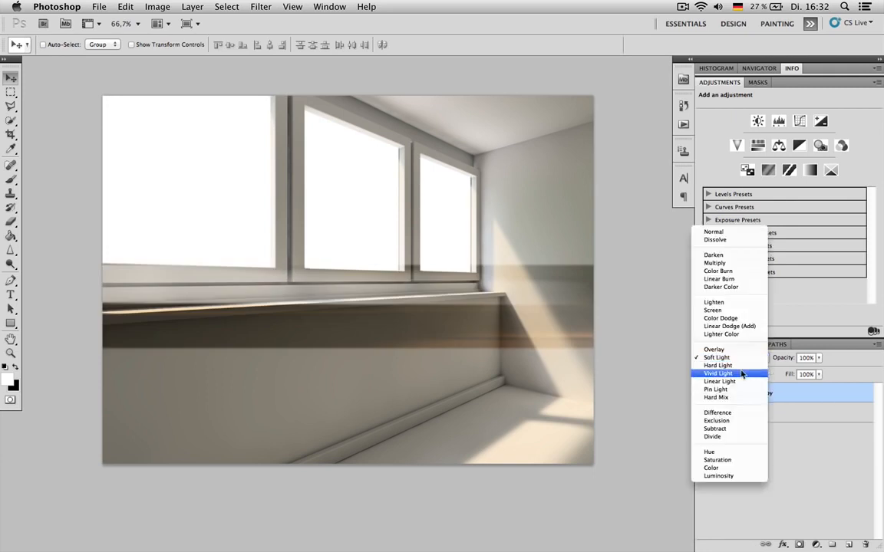
{"action": "left_click", "coordinate": [717, 302]}
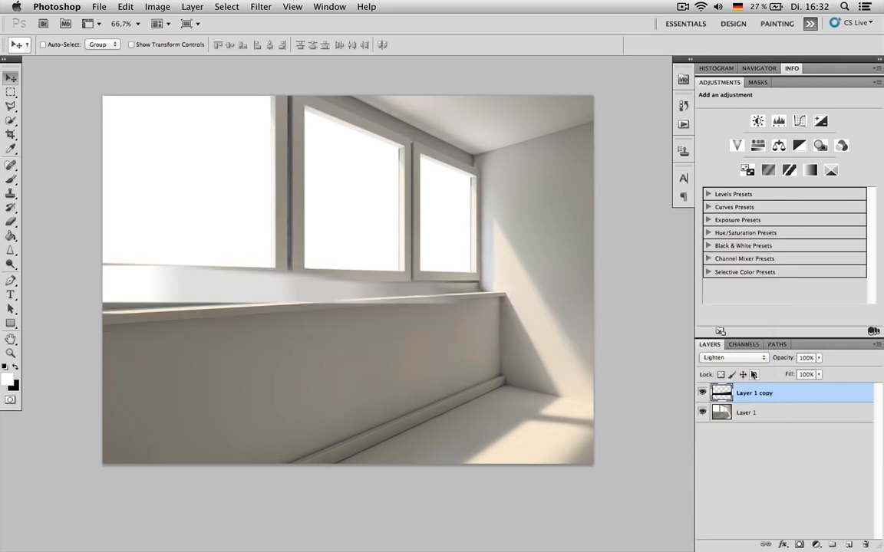
{"action": "left_click", "coordinate": [732, 358]}
{"action": "left_click", "coordinate": [735, 374]}
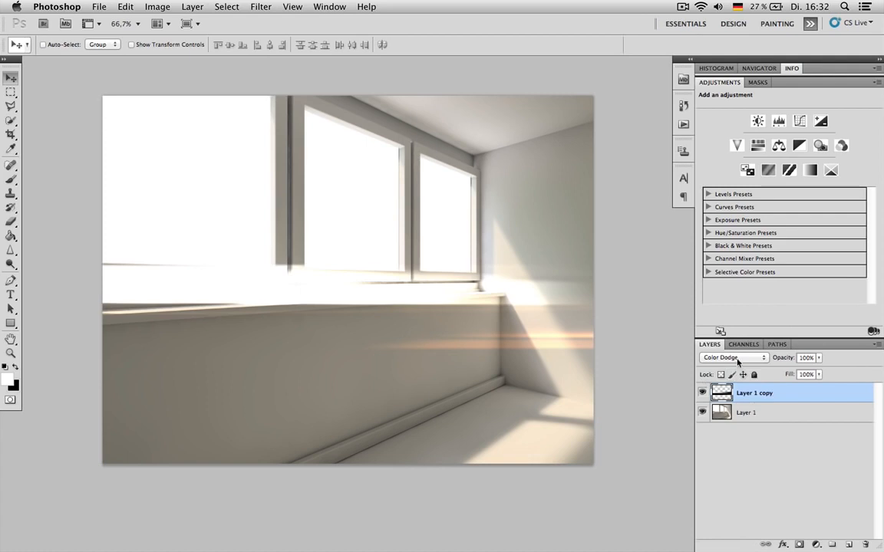
{"action": "left_click", "coordinate": [733, 357]}
{"action": "left_click", "coordinate": [715, 349]}
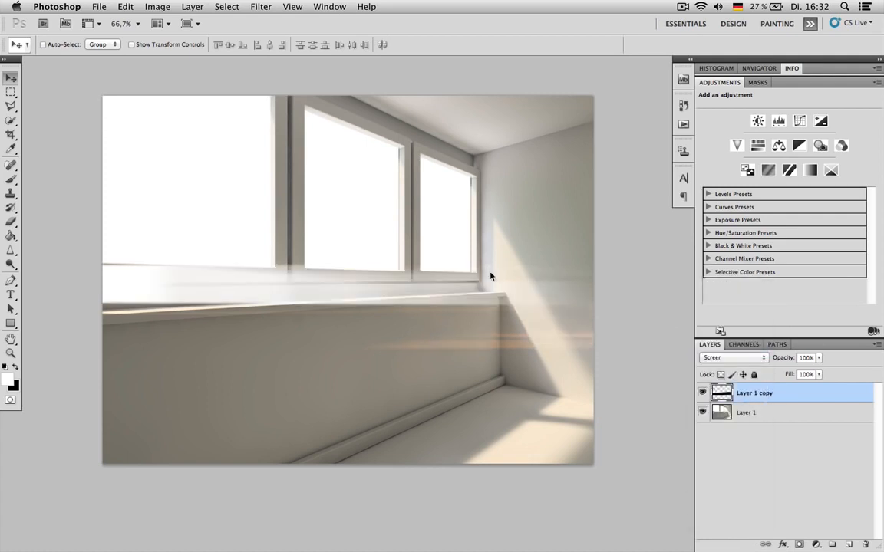
- Rotate the streak layer clockwise by about 55° into a diagonal light beam
{"action": "key", "text": "ctrl+t"}
{"action": "left_click_drag", "start_coordinate": [554, 162], "coordinate": [591, 391]}
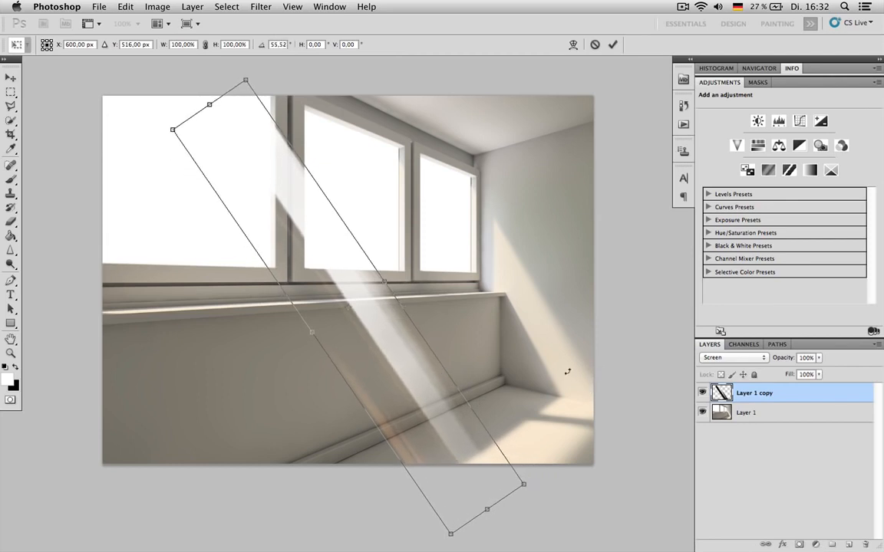
{"action": "key", "text": "Return"}
- Try aligning the beam with the sunlit strip on the right wall, turning it by about 1°
{"action": "left_click_drag", "start_coordinate": [432, 372], "coordinate": [554, 355]}
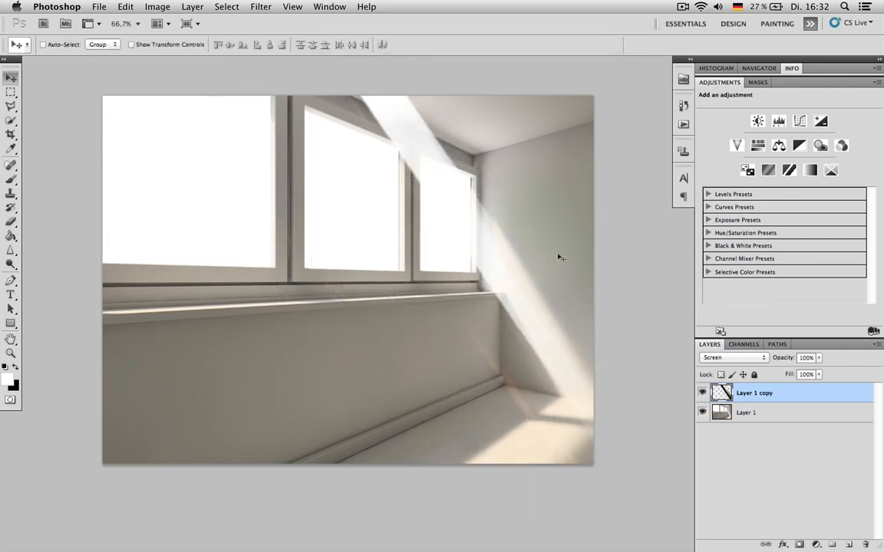
{"action": "key", "text": "ctrl+t"}
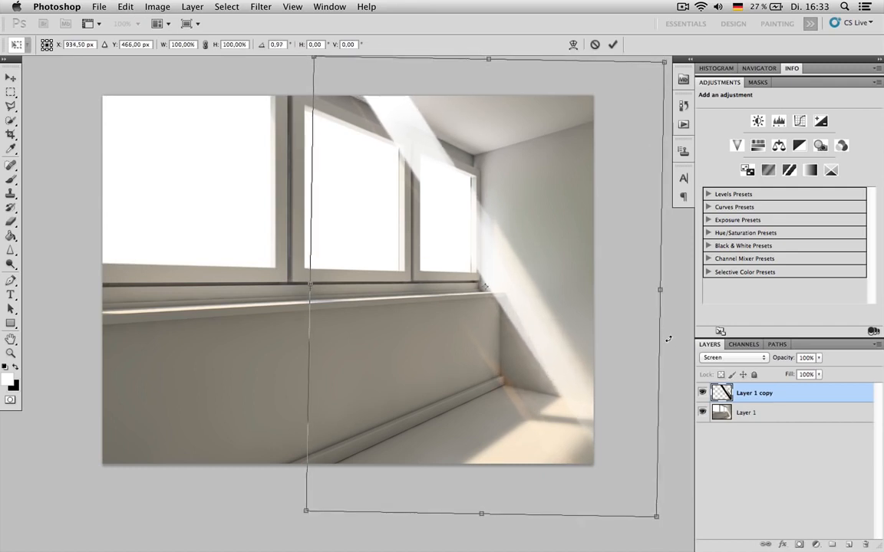
{"action": "key", "text": "Return"}
- Move the light beam so it falls from the middle window diagonally across the wall to the floor
{"action": "left_click_drag", "start_coordinate": [521, 315], "coordinate": [443, 338]}
{"action": "key", "text": "ctrl+t"}
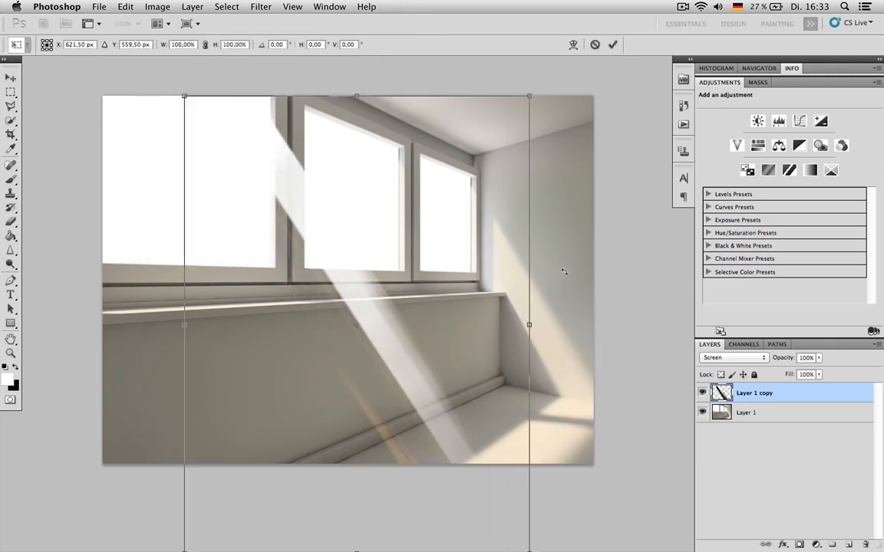
{"action": "key", "text": "Return"}
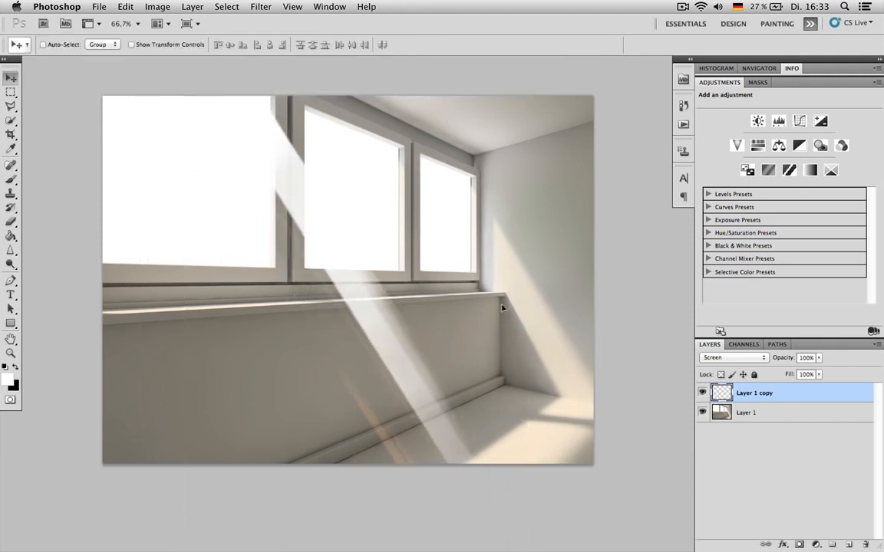
{"action": "mouse_move", "coordinate": [405, 357]}
{"action": "left_mouse_down"}
{"action": "mouse_move", "coordinate": [386, 356]}
{"action": "mouse_move", "coordinate": [420, 349]}
{"action": "left_mouse_up"}
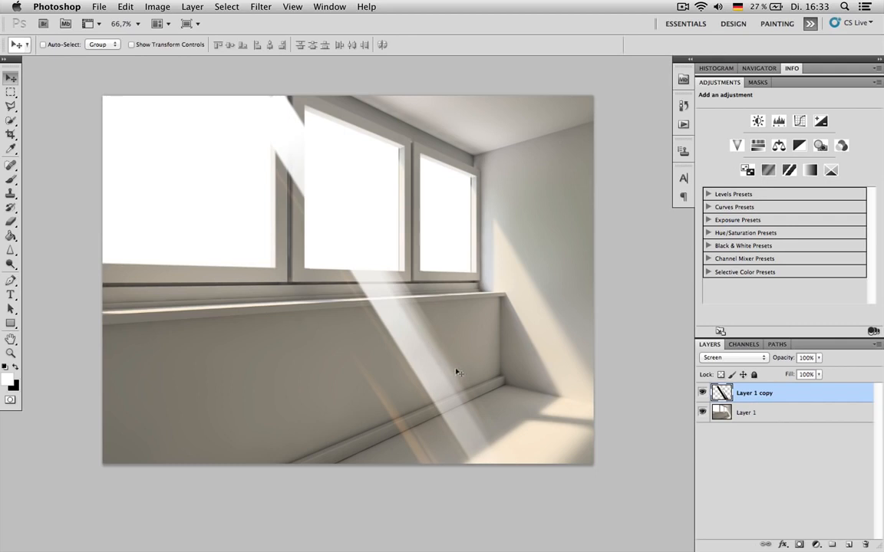
- Add a layer mask to the beam layer and hide the beam over the window frames with a black 236 px brush at 66% hardness
{"action": "left_click", "coordinate": [799, 544]}
{"action": "key", "text": "x"}
{"action": "key", "text": "b"}
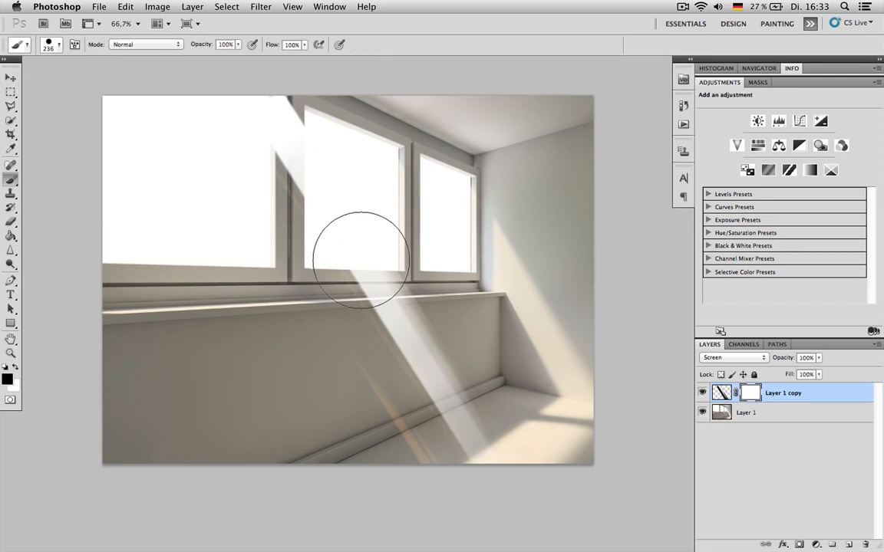
{"action": "right_click", "coordinate": [270, 199]}
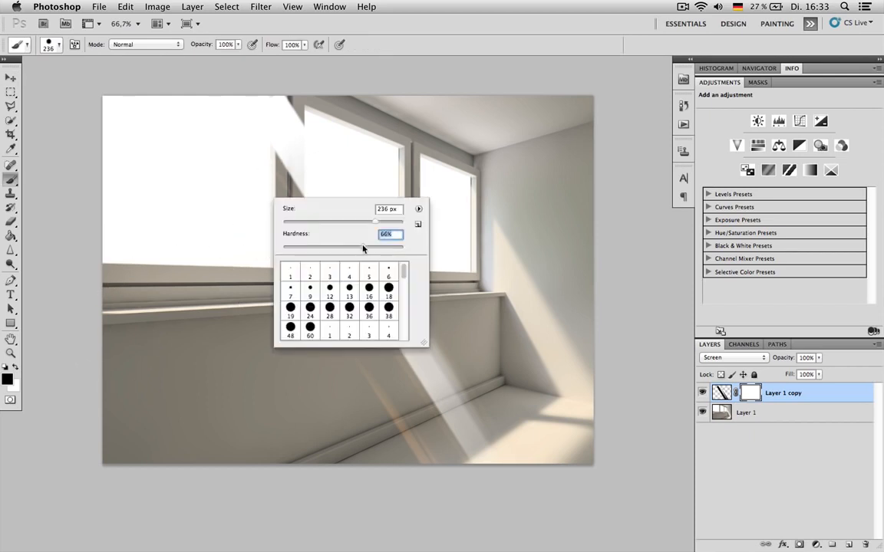
{"action": "left_click", "coordinate": [300, 155]}
{"action": "mouse_move", "coordinate": [229, 122]}
{"action": "left_mouse_down"}
{"action": "mouse_move", "coordinate": [238, 172]}
{"action": "mouse_move", "coordinate": [253, 113]}
{"action": "mouse_move", "coordinate": [240, 166]}
{"action": "left_mouse_up"}
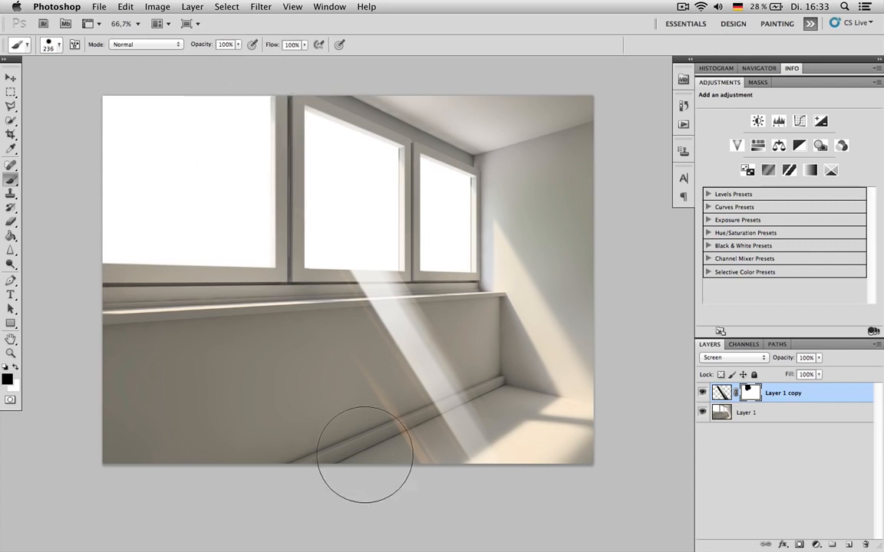
- Fade the orange streak near the floor on the mask with a brush of 0% hardness, and apply the mask to the layer
{"action": "right_click", "coordinate": [311, 380]}
{"action": "key", "text": "Tab"}
{"action": "type", "text": "0"}
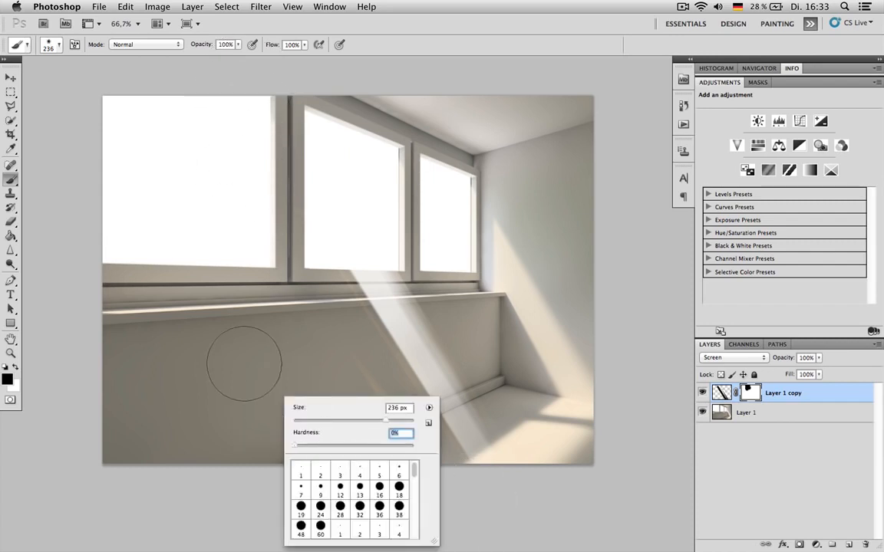
{"action": "key", "text": "Return"}
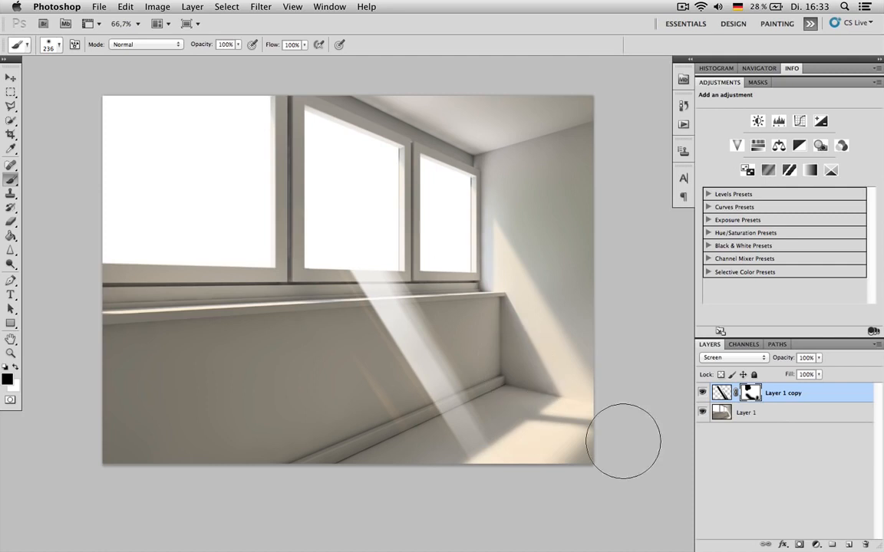
{"action": "right_click", "coordinate": [752, 394]}
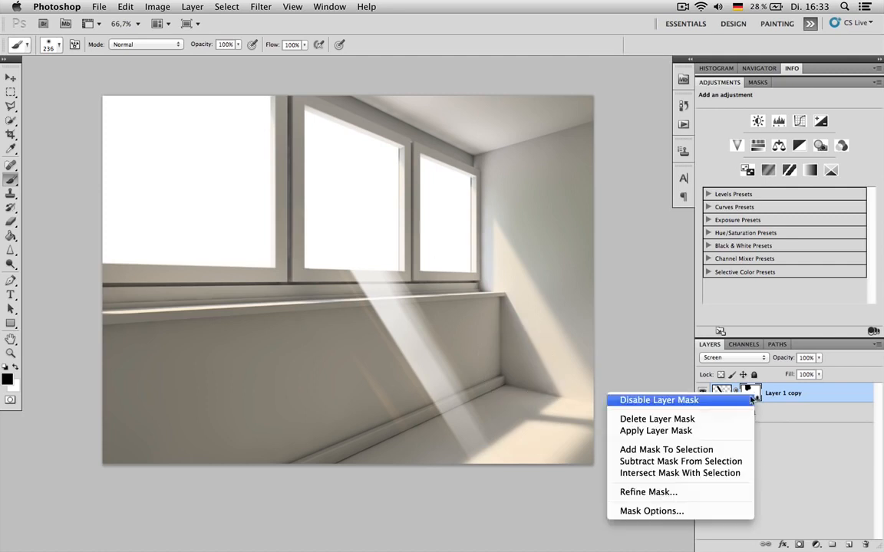
{"action": "left_click", "coordinate": [730, 431]}
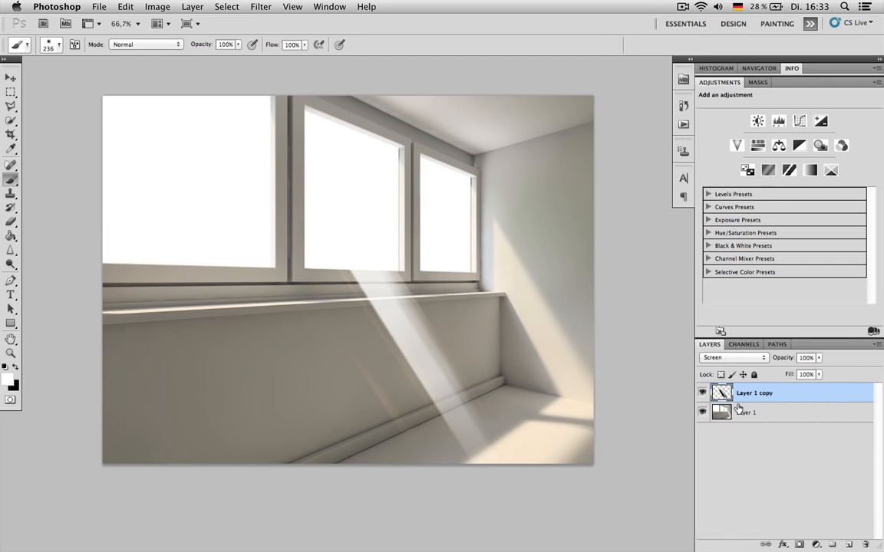
- Add a new layer mask to the beam layer and fill it with rendered Clouds
{"action": "left_click", "coordinate": [798, 545]}
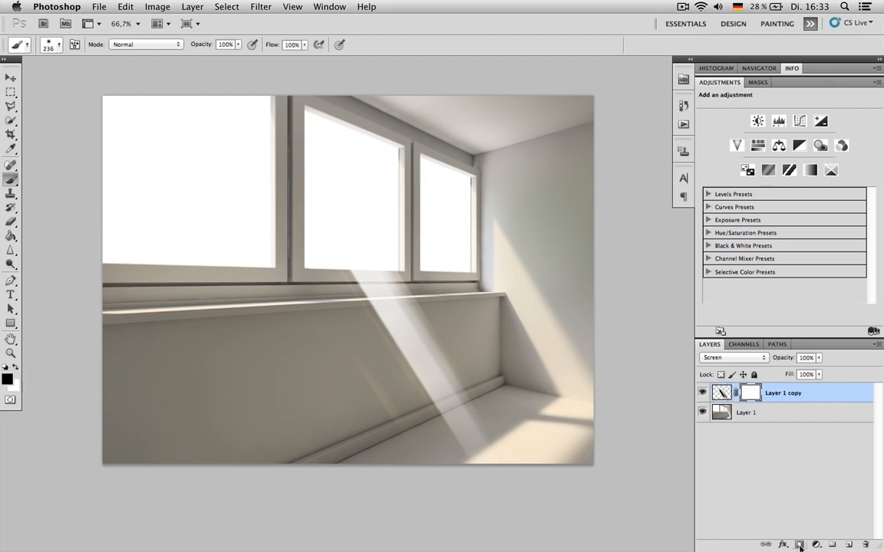
{"action": "left_click", "coordinate": [261, 7]}
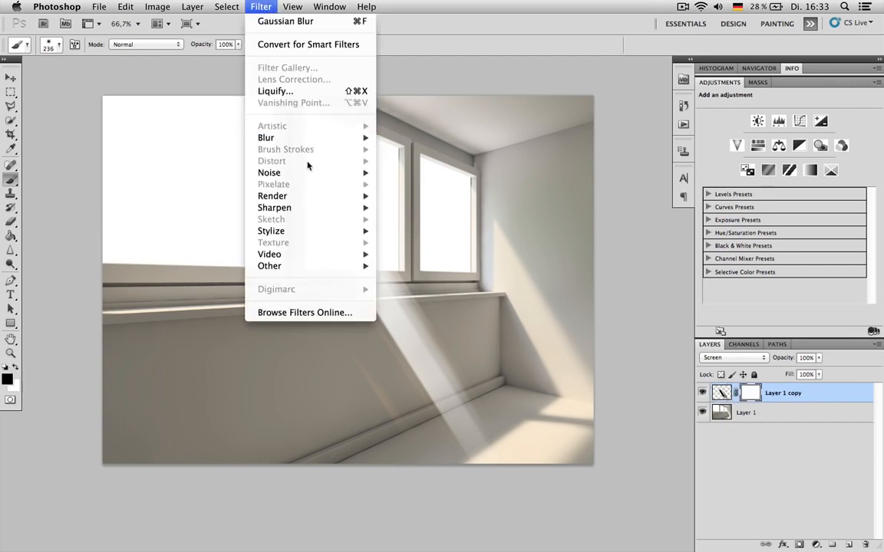
{"action": "mouse_move", "coordinate": [337, 195]}
{"action": "left_click", "coordinate": [402, 197]}
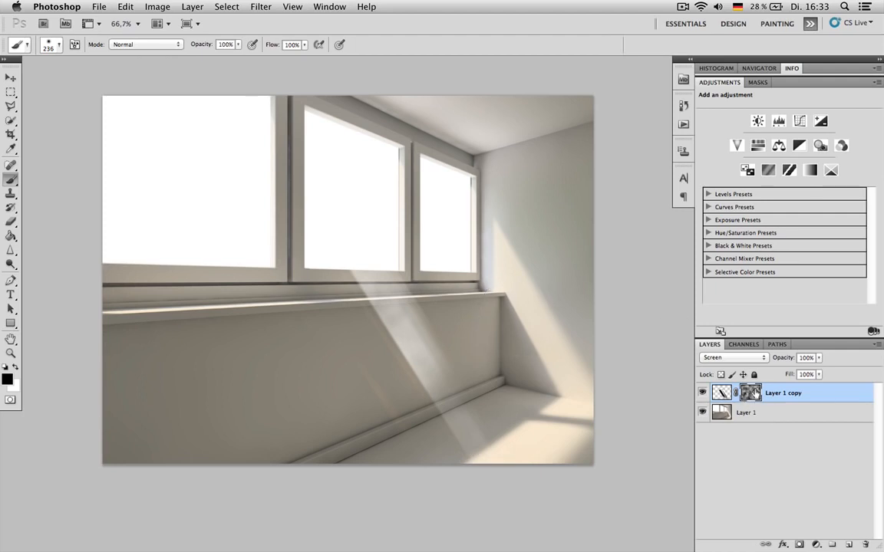
- Adjust the tones of the cloud mask with Curves to vary the beam's density
{"action": "key", "text": "super+m"}
{"action": "left_click_drag", "start_coordinate": [711, 263], "coordinate": [731, 221]}
{"action": "left_click_drag", "start_coordinate": [672, 285], "coordinate": [621, 282]}
{"action": "left_click_drag", "start_coordinate": [730, 221], "coordinate": [747, 260]}
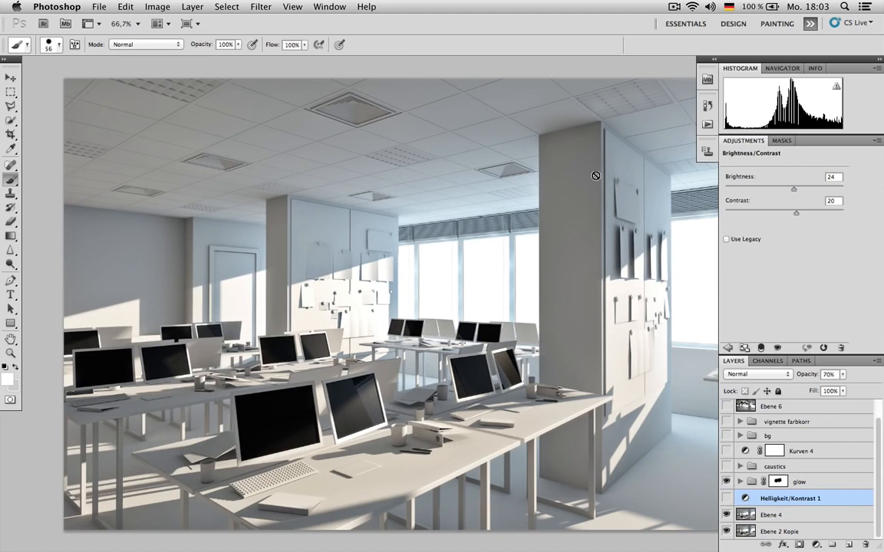
- Compare the office image with and without the caustics group and examine the masked layers inside the group
{"action": "left_click", "coordinate": [771, 467]}
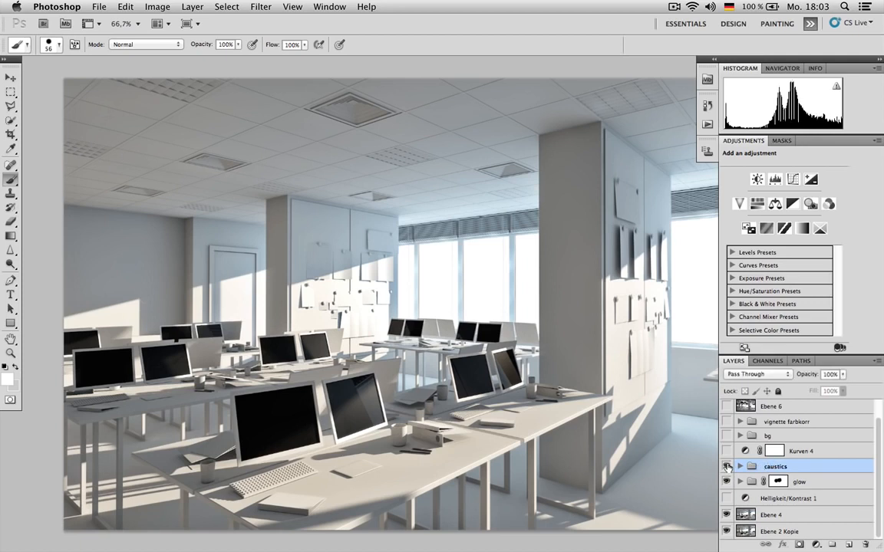
{"action": "left_click", "coordinate": [727, 467]}
{"action": "left_click", "coordinate": [728, 467]}
{"action": "left_click", "coordinate": [727, 466]}
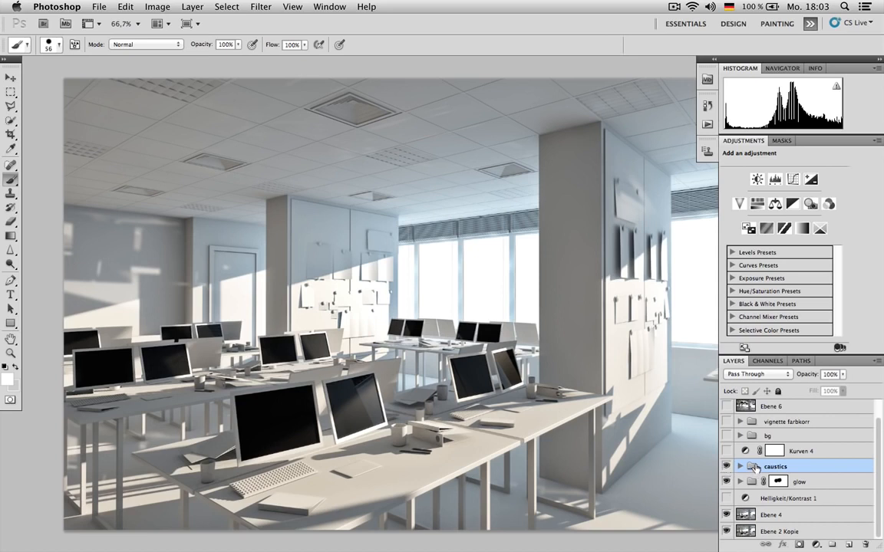
{"action": "left_click", "coordinate": [739, 466]}
{"action": "scroll", "coordinate": [810, 435], "scroll_direction": "down", "scroll_amount": 1}
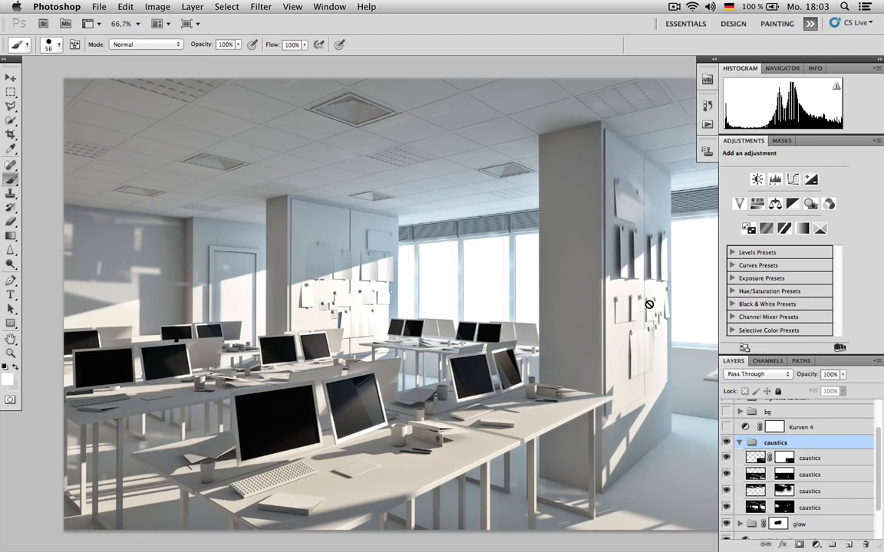
{"action": "scroll", "coordinate": [771, 440], "scroll_direction": "down", "scroll_amount": 1}
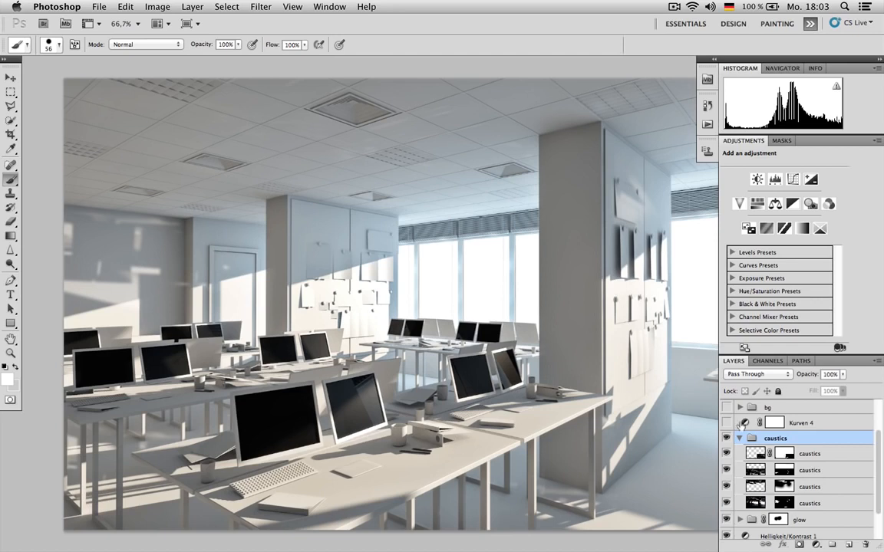
{"action": "scroll", "coordinate": [768, 437], "scroll_direction": "down", "scroll_amount": 1}
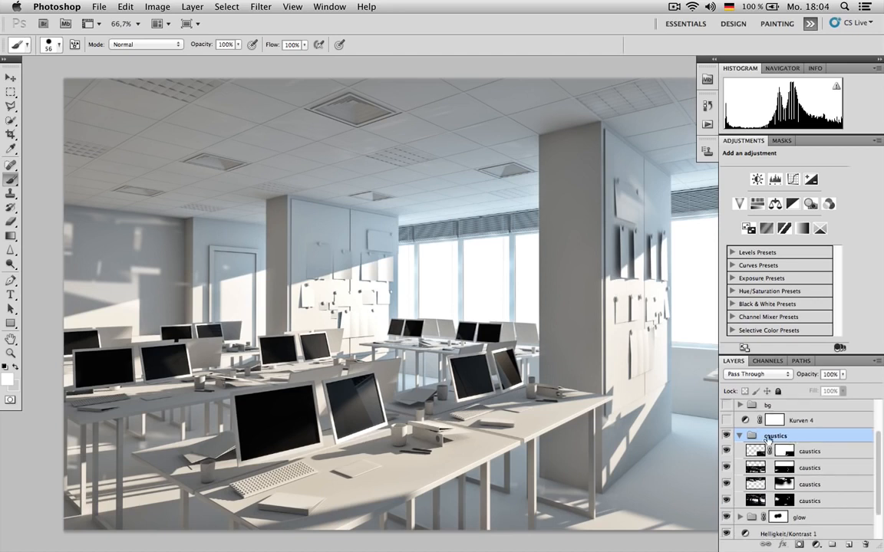
{"action": "left_click", "coordinate": [740, 436]}
- Duplicate the layer Ebene 2 Kopie into a new document
{"action": "left_click", "coordinate": [816, 531]}
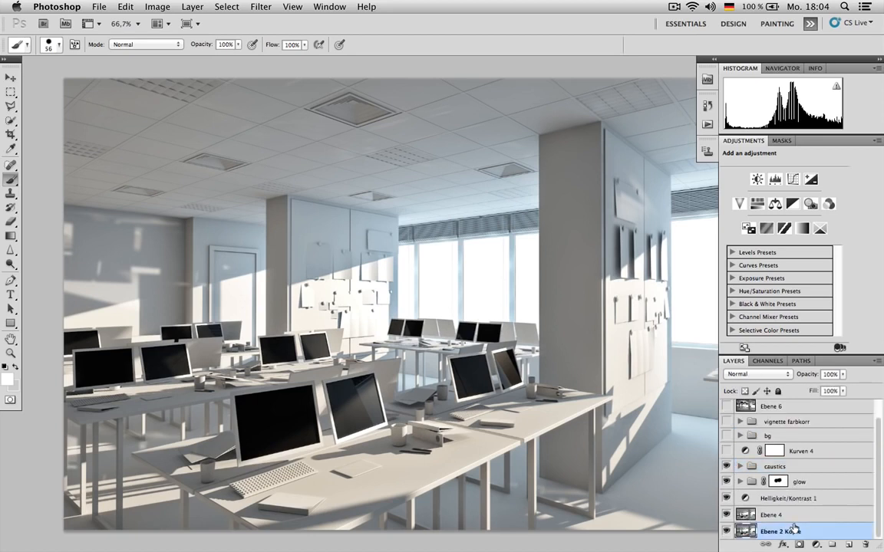
{"action": "right_click", "coordinate": [819, 531]}
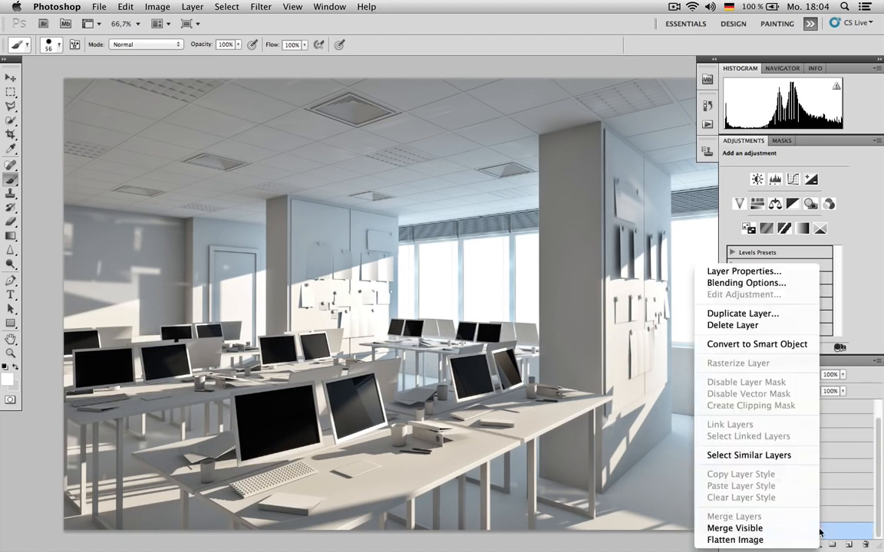
{"action": "left_click", "coordinate": [766, 315]}
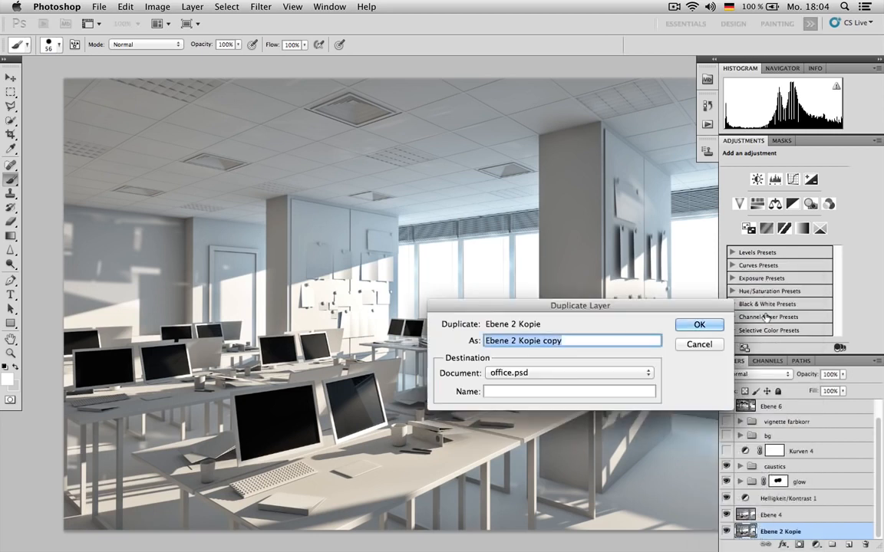
{"action": "left_click", "coordinate": [519, 374]}
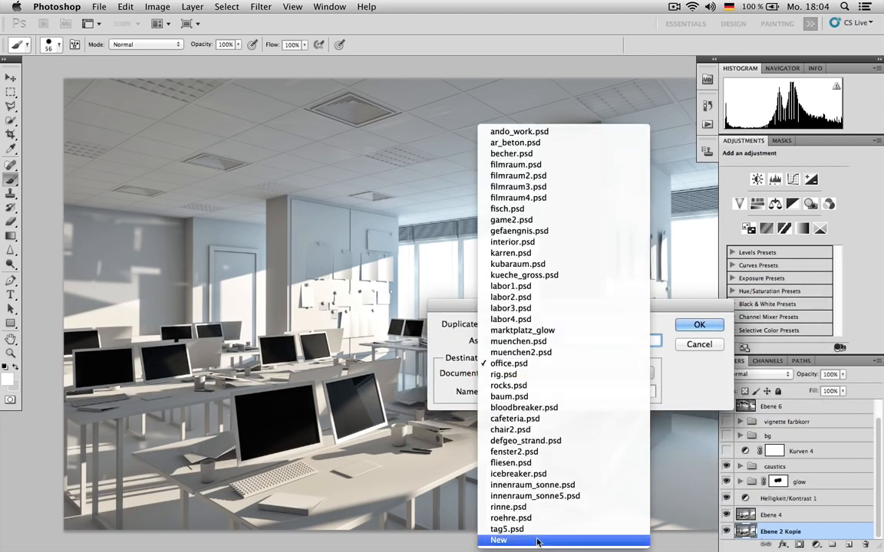
{"action": "left_click", "coordinate": [499, 541]}
{"action": "left_click", "coordinate": [699, 325]}
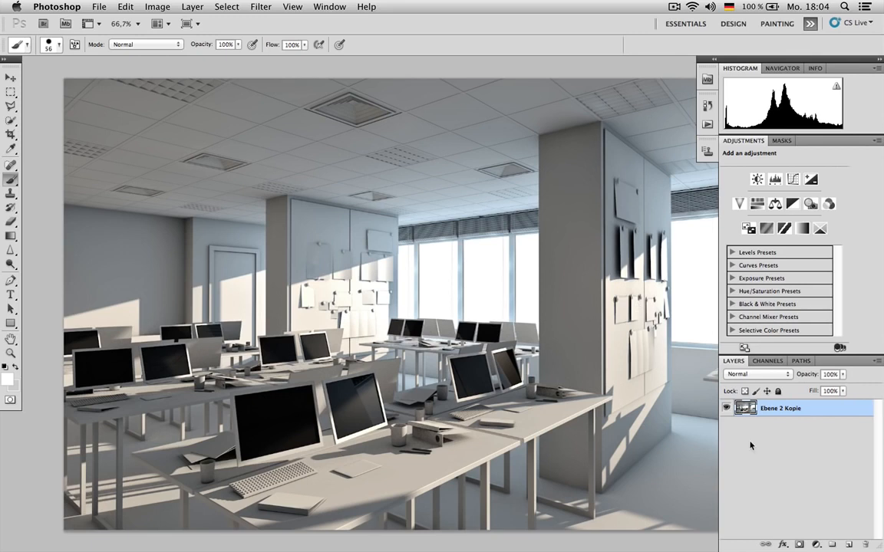
- Duplicate the office layer within the new document and name the copy CAUSTICS
{"action": "key", "text": "super+j"}
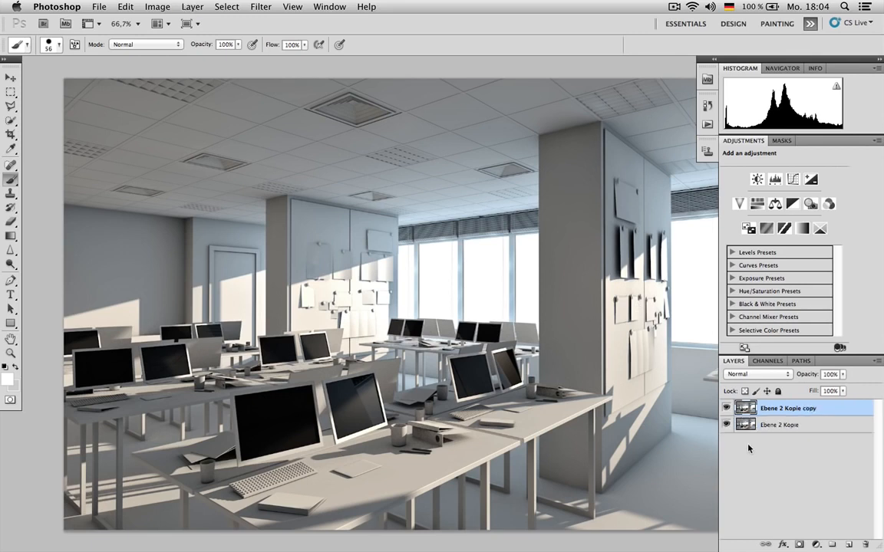
{"action": "double_click", "coordinate": [794, 409]}
{"action": "type", "text": "CAUSTICS"}
{"action": "key", "text": "Return"}
- Darken the CAUSTICS layer to its highlights with Curves, mapping input 197 to output 49 and input 170 to output 14
{"action": "key", "text": "super+m"}
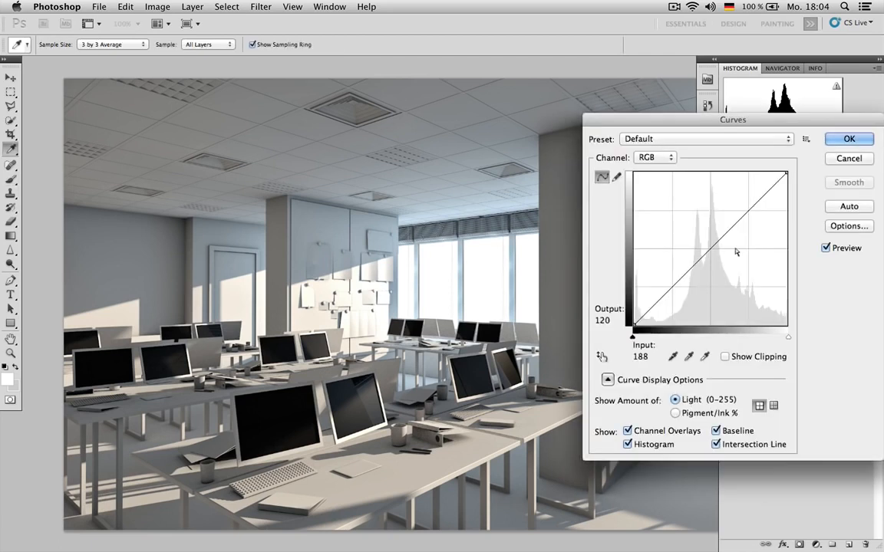
{"action": "left_click_drag", "start_coordinate": [729, 249], "coordinate": [752, 298]}
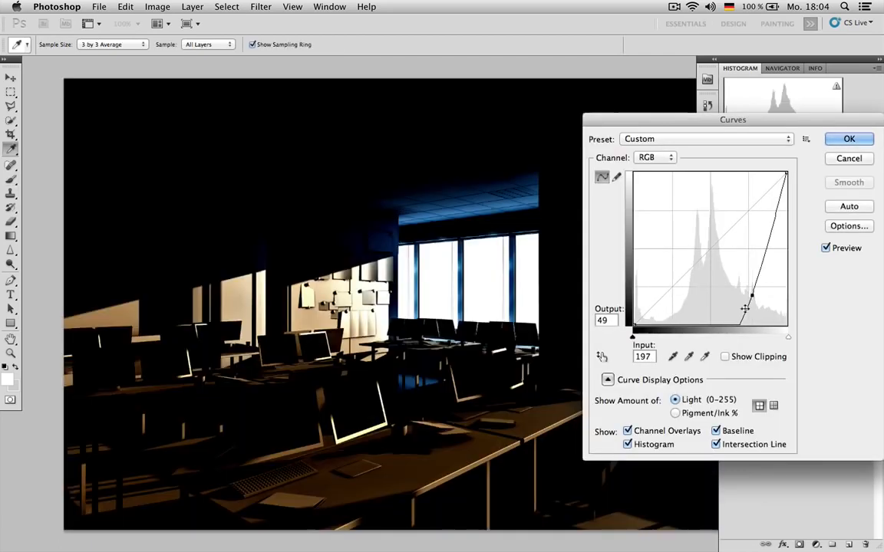
{"action": "left_click", "coordinate": [734, 316]}
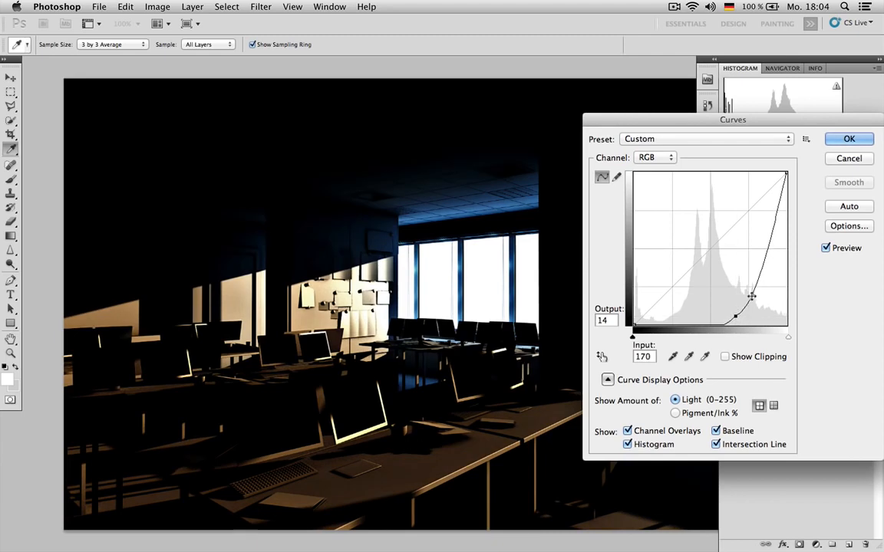
{"action": "left_click", "coordinate": [848, 139]}
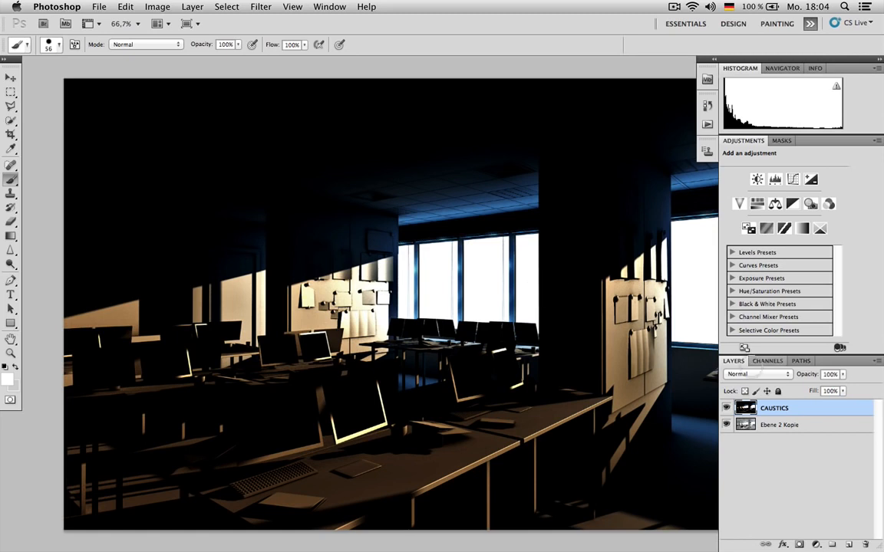
- Flip the CAUSTICS layer vertically with Free Transform, using a height of -100%
{"action": "key", "text": "ctrl+t"}
{"action": "left_click_drag", "start_coordinate": [440, 78], "coordinate": [441, 332]}
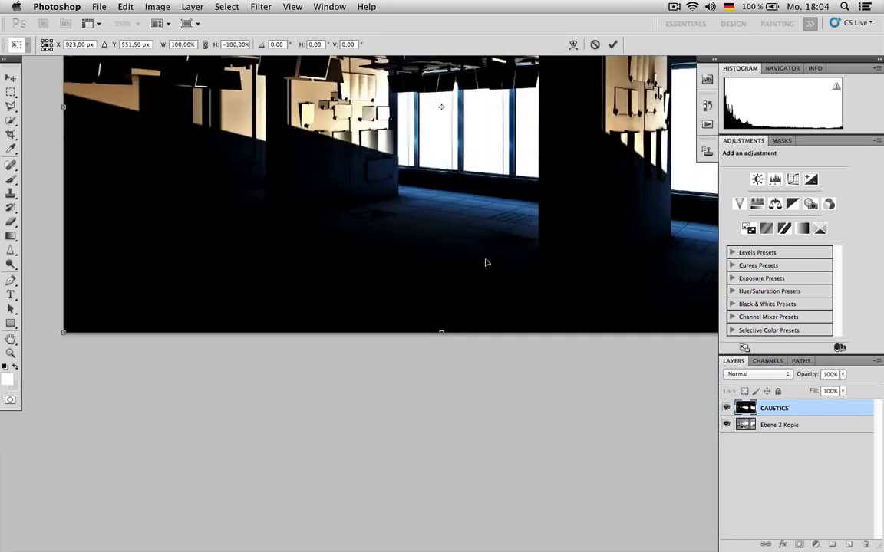
{"action": "scroll", "coordinate": [483, 263], "scroll_direction": "up", "scroll_amount": 5}
{"action": "key", "text": "Return"}
{"action": "key", "text": "b"}
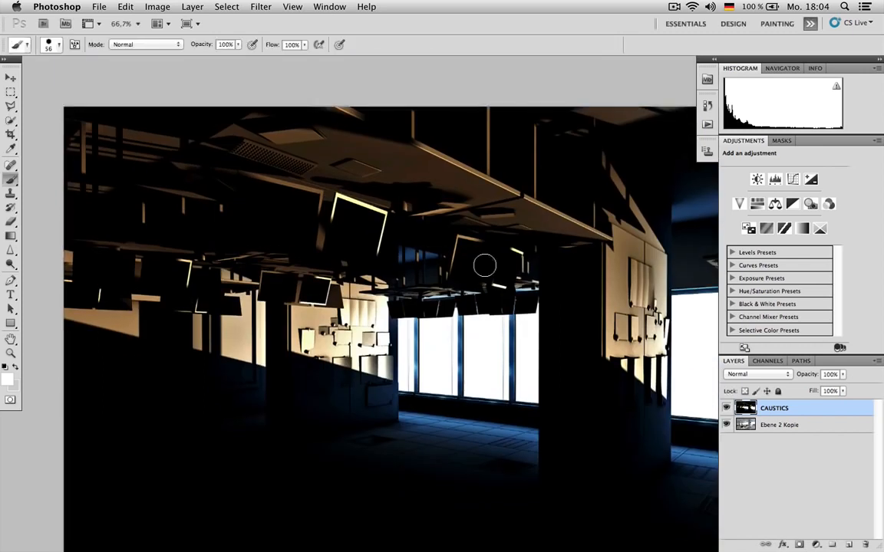
- Set the CAUSTICS layer's blend mode to Screen
{"action": "left_click", "coordinate": [757, 374]}
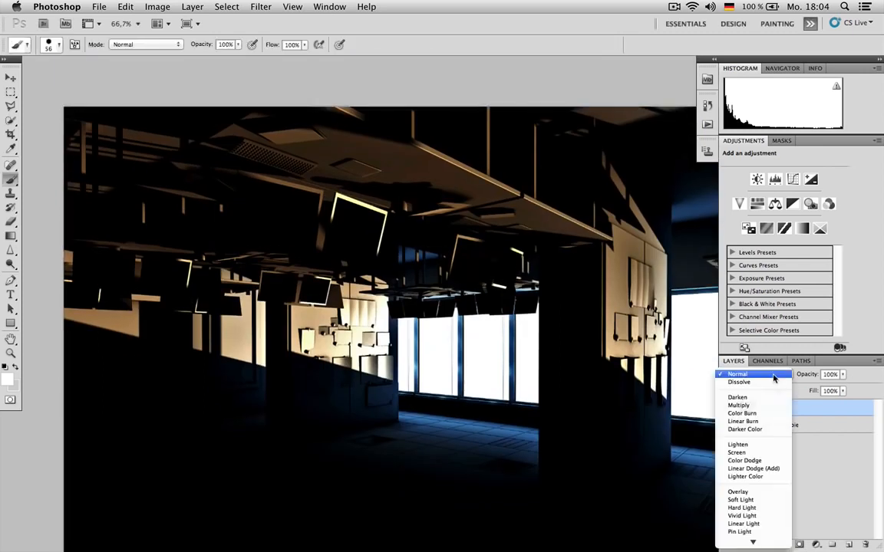
{"action": "left_click", "coordinate": [758, 453]}
{"action": "scroll", "coordinate": [396, 283], "scroll_direction": "down", "scroll_amount": 2}
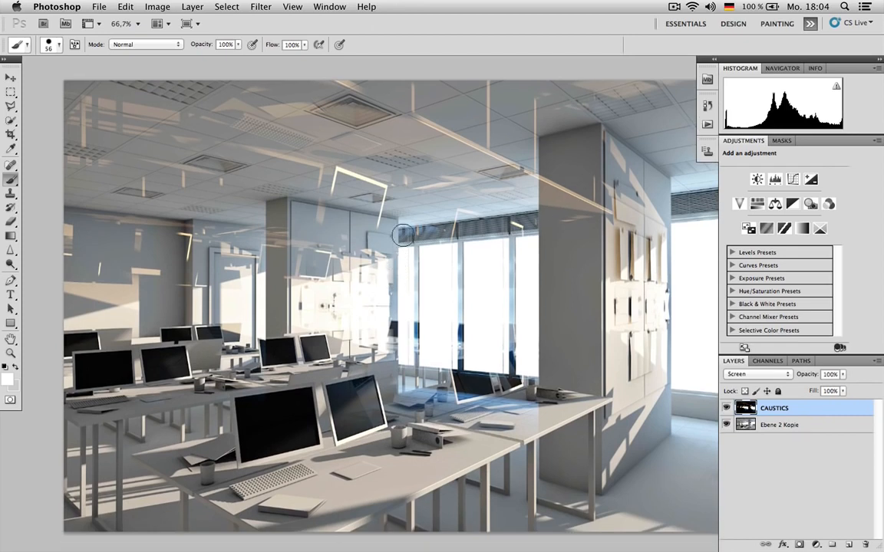
{"action": "key", "text": "v"}
{"action": "key", "text": "m"}
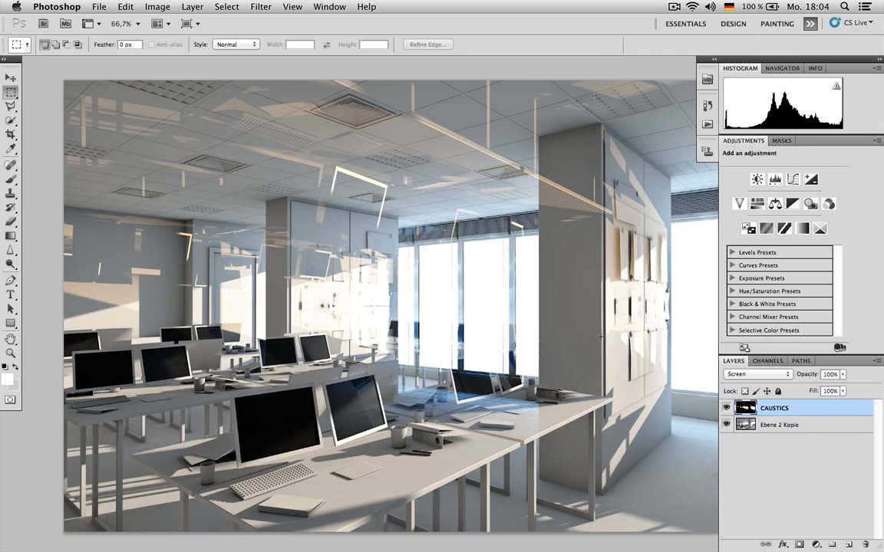
- Reduce the saturation of the CAUSTICS layer to -64 with Hue/Saturation
{"action": "key", "text": "super+u"}
{"action": "left_click_drag", "start_coordinate": [548, 366], "coordinate": [508, 367]}
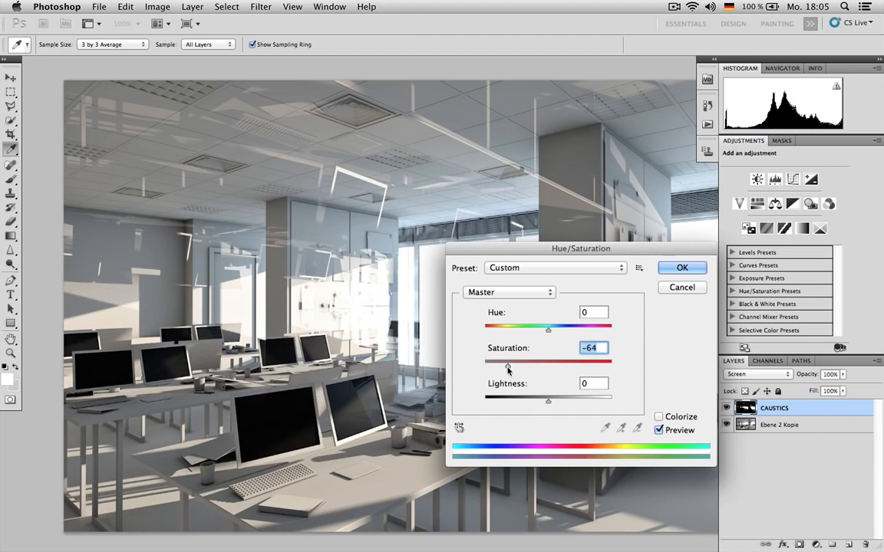
{"action": "left_click", "coordinate": [672, 267]}
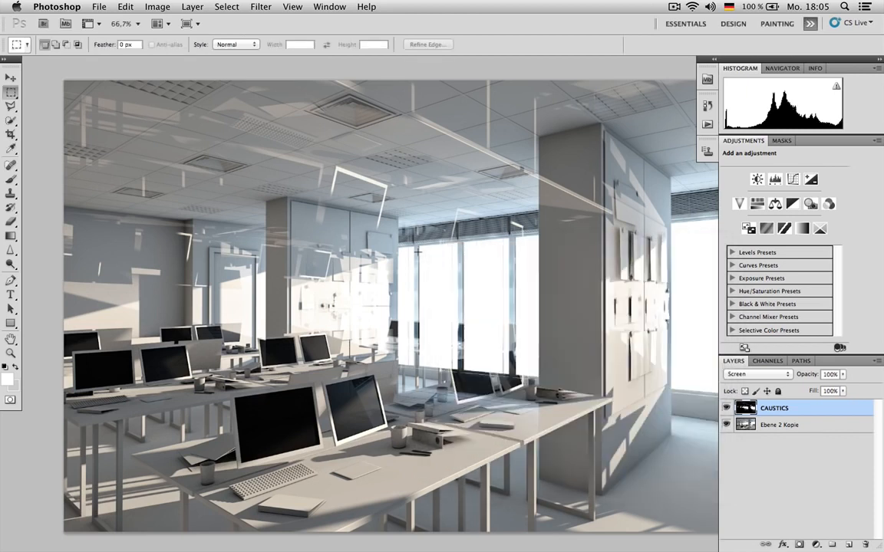
- Shift the CAUSTICS layer slightly up and to the left, and soften it with a Gaussian Blur of 1.9 pixels radius
{"action": "key", "text": "v"}
{"action": "mouse_move", "coordinate": [402, 224]}
{"action": "left_mouse_down"}
{"action": "mouse_move", "coordinate": [341, 221]}
{"action": "mouse_move", "coordinate": [428, 222]}
{"action": "mouse_move", "coordinate": [410, 219]}
{"action": "left_mouse_up"}
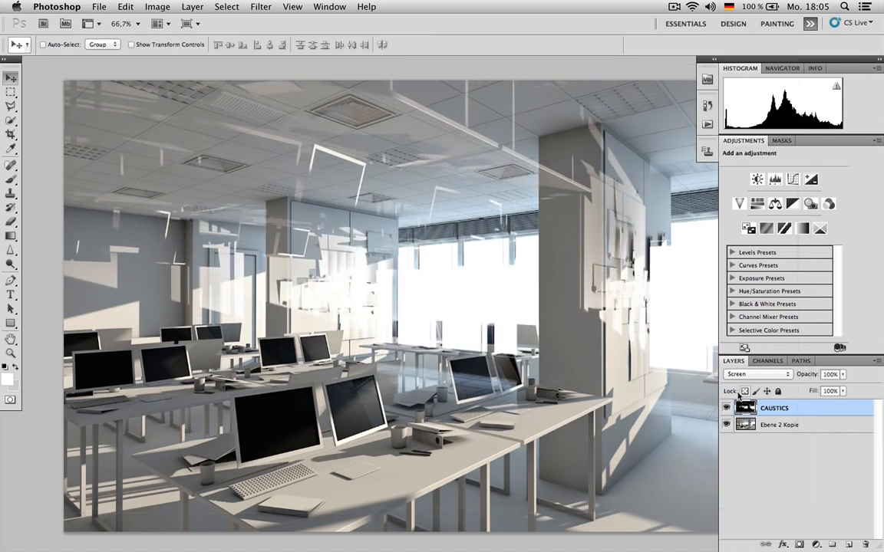
{"action": "left_click", "coordinate": [247, 10]}
{"action": "mouse_move", "coordinate": [336, 139]}
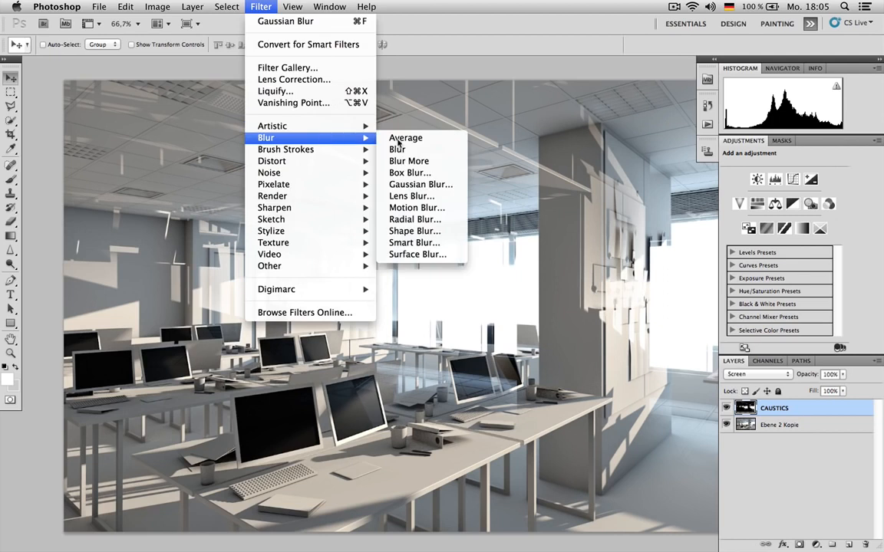
{"action": "left_click", "coordinate": [407, 184]}
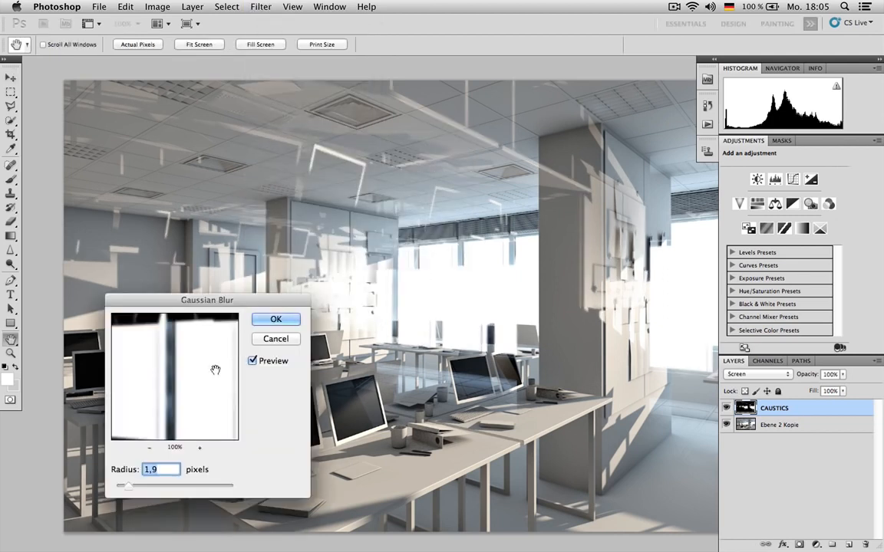
{"action": "left_click_drag", "start_coordinate": [183, 299], "coordinate": [399, 278]}
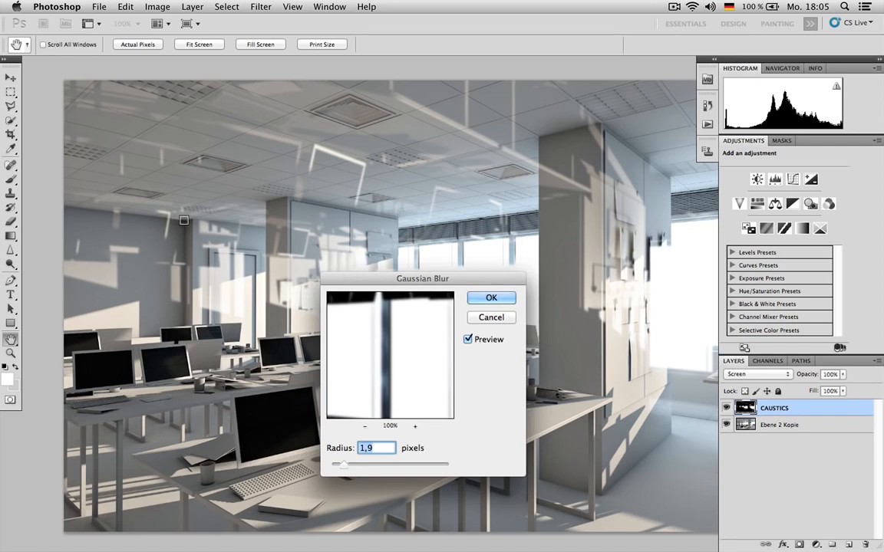
{"action": "left_click", "coordinate": [495, 299]}
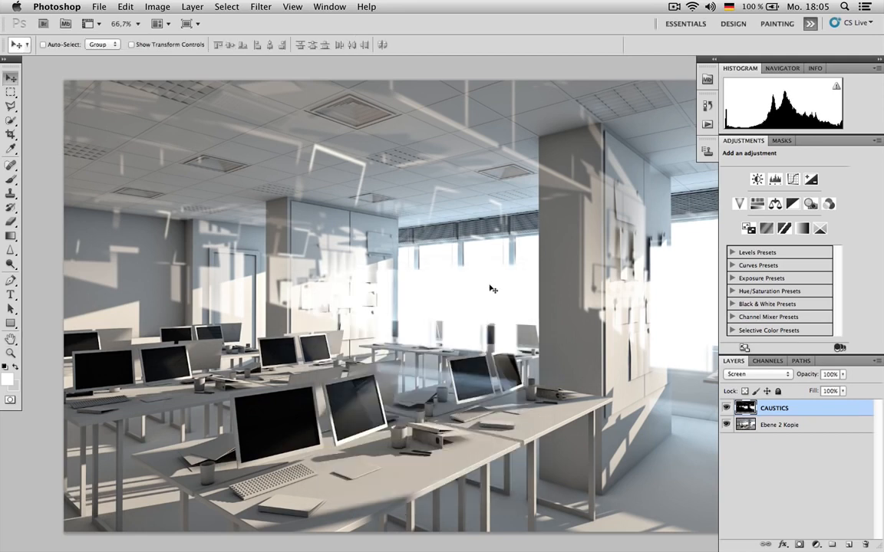
- Add a layer mask to CAUSTICS and paint out the light streak on the rear wall with a black 22 px brush at 85% hardness
{"action": "left_click", "coordinate": [800, 545]}
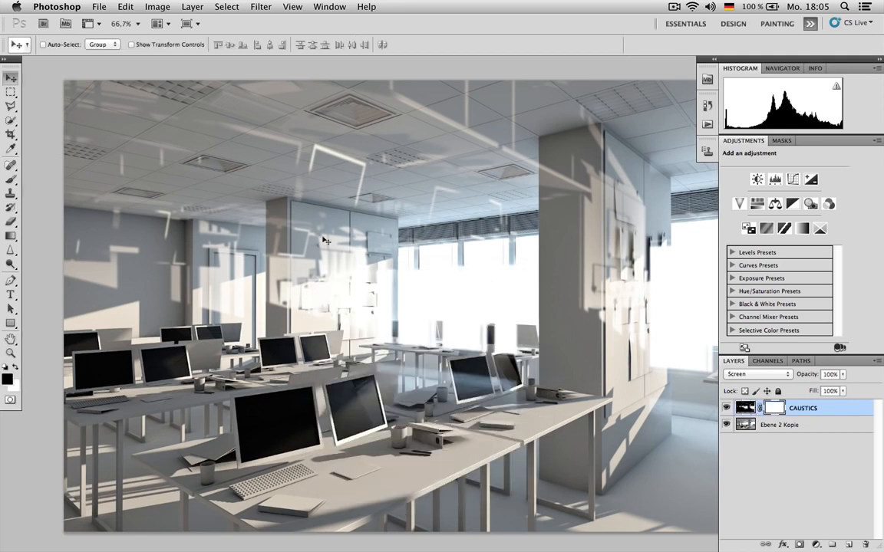
{"action": "key", "text": "b"}
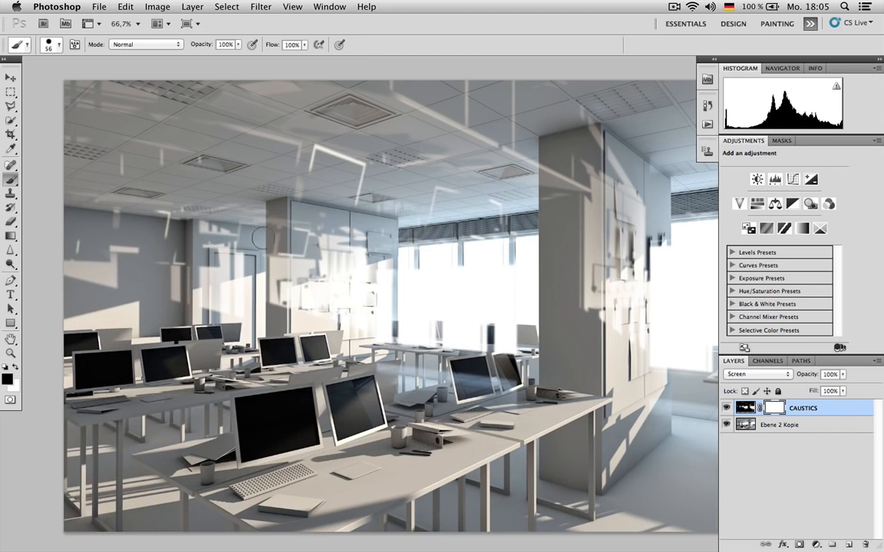
{"action": "mouse_move", "coordinate": [189, 229]}
{"action": "left_mouse_down"}
{"action": "mouse_move", "coordinate": [175, 231]}
{"action": "mouse_move", "coordinate": [171, 311]}
{"action": "mouse_move", "coordinate": [198, 306]}
{"action": "left_mouse_up"}
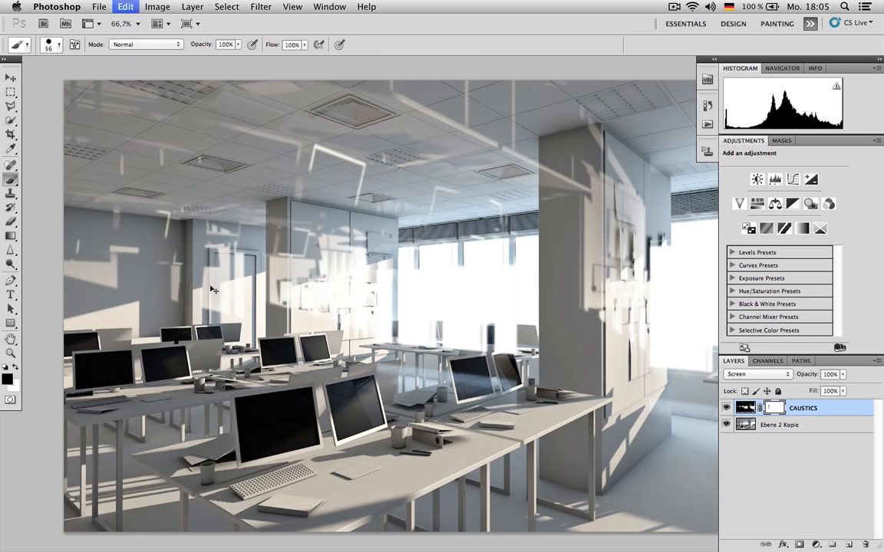
{"action": "right_click", "coordinate": [232, 224]}
{"action": "left_click", "coordinate": [258, 244]}
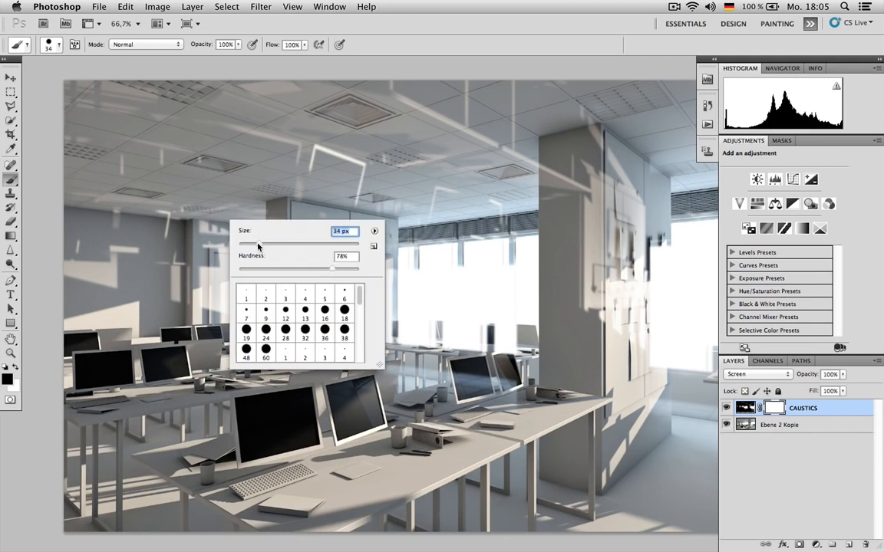
{"action": "left_click", "coordinate": [342, 268]}
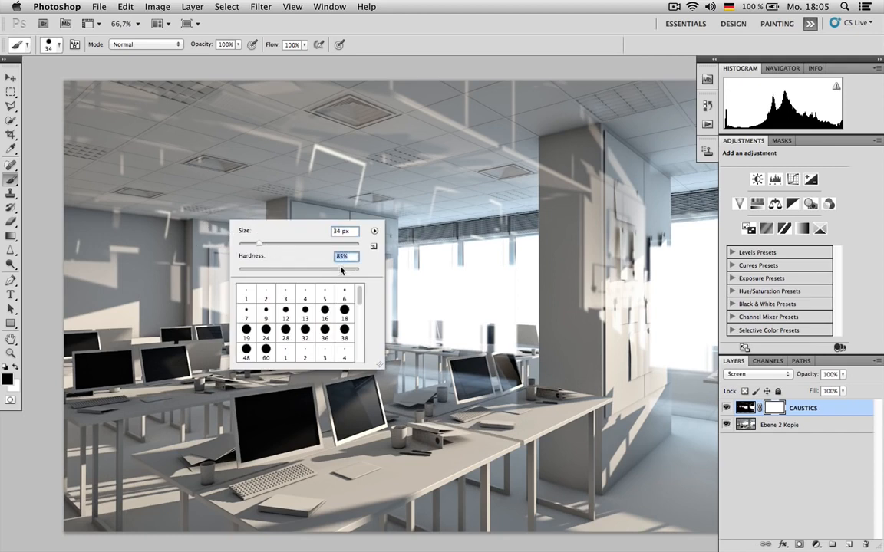
{"action": "left_click", "coordinate": [248, 245]}
{"action": "key", "text": "Return"}
{"action": "left_click_drag", "start_coordinate": [170, 274], "coordinate": [164, 214]}
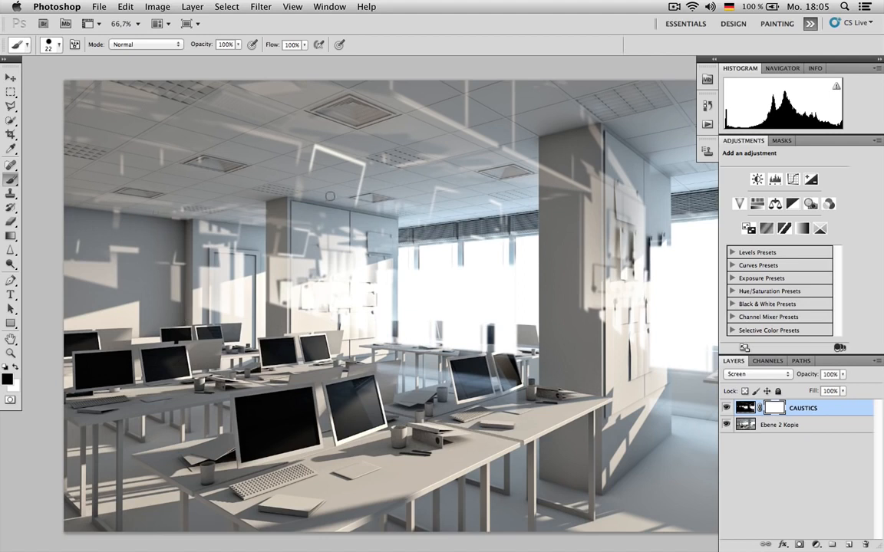
- Paint out the caustics on the ceiling and the large column in the CAUSTICS mask with a black 74 px brush at 63% hardness
{"action": "right_click", "coordinate": [353, 195]}
{"action": "type", "text": "74"}
{"action": "key", "text": "Tab"}
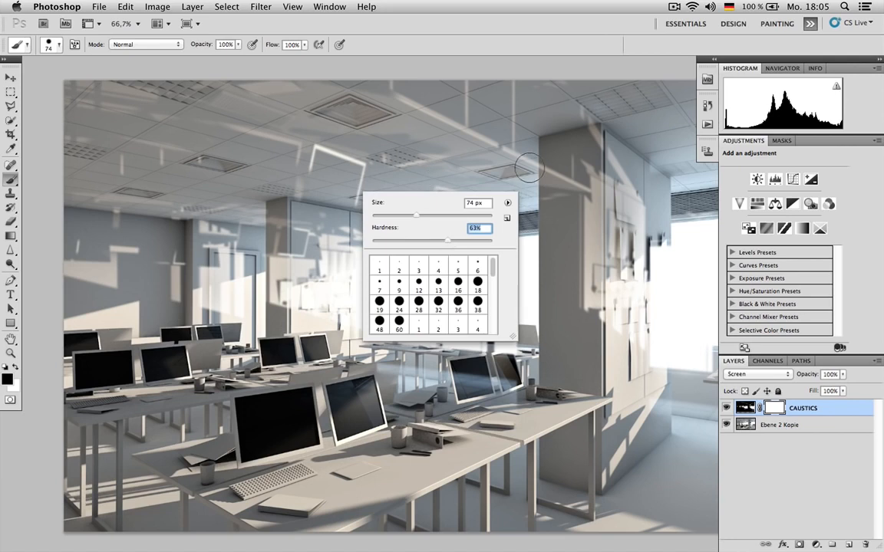
{"action": "key", "text": "Return"}
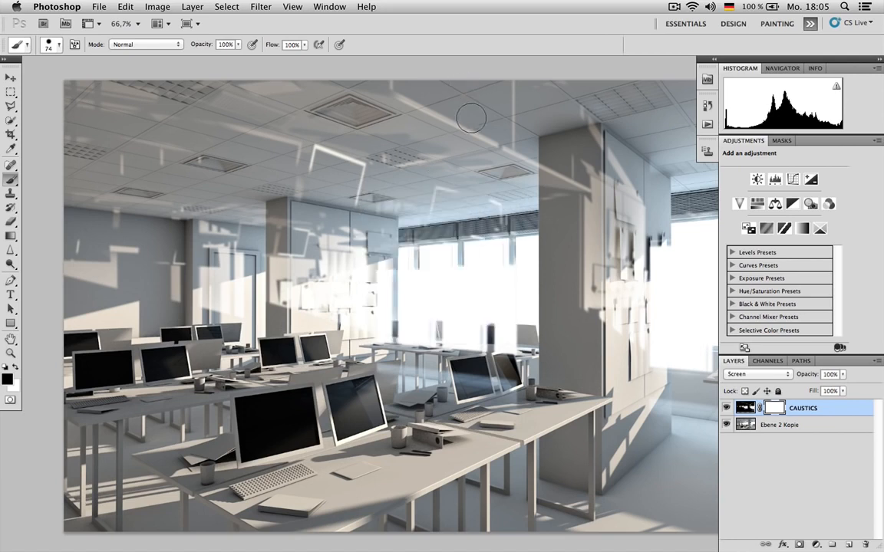
{"action": "left_click_drag", "start_coordinate": [347, 101], "coordinate": [497, 160]}
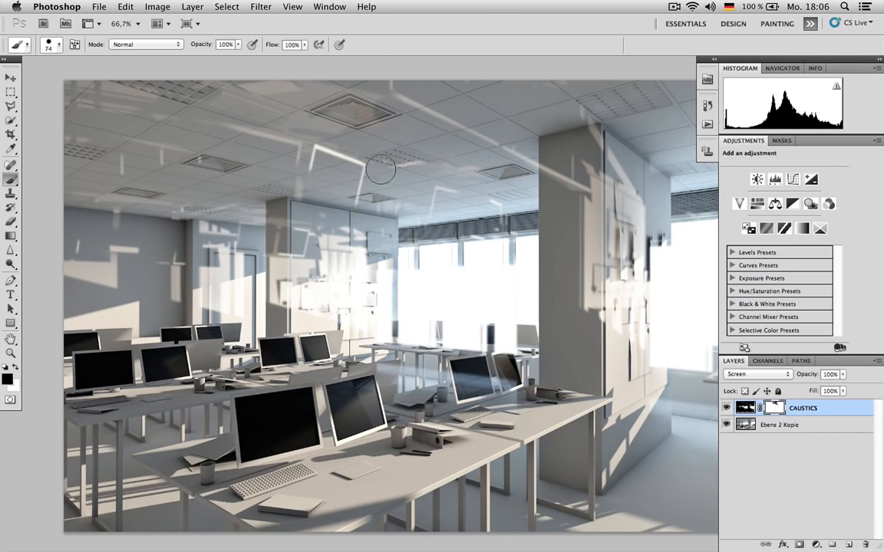
{"action": "left_click_drag", "start_coordinate": [393, 117], "coordinate": [320, 132]}
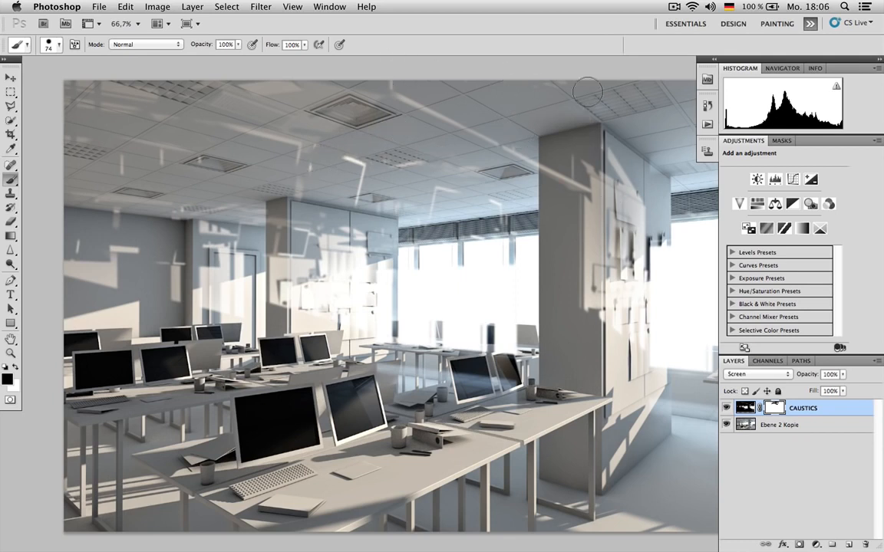
{"action": "left_click_drag", "start_coordinate": [528, 193], "coordinate": [530, 280]}
{"action": "mouse_move", "coordinate": [584, 273]}
{"action": "left_mouse_down"}
{"action": "mouse_move", "coordinate": [644, 283]}
{"action": "mouse_move", "coordinate": [636, 299]}
{"action": "mouse_move", "coordinate": [646, 300]}
{"action": "mouse_move", "coordinate": [614, 253]}
{"action": "left_mouse_up"}
{"action": "key", "text": "x"}
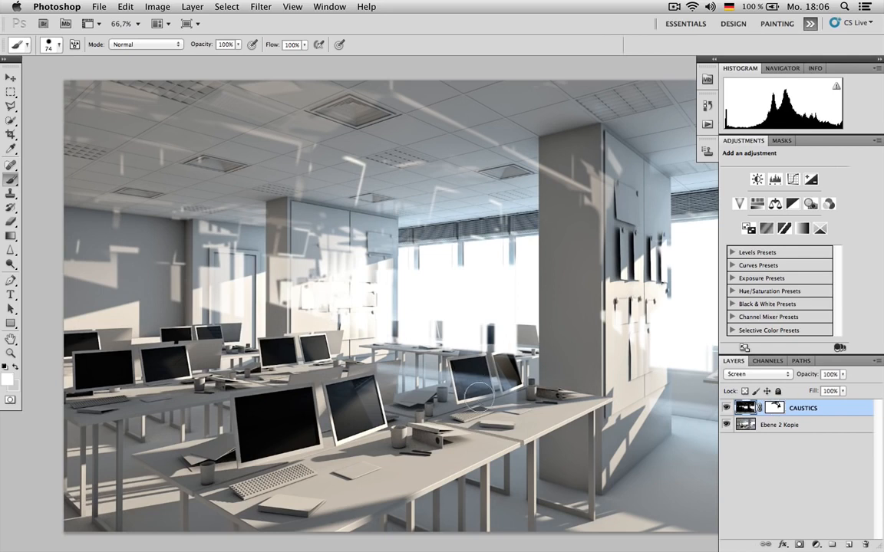
{"action": "left_click_drag", "start_coordinate": [434, 373], "coordinate": [354, 370]}
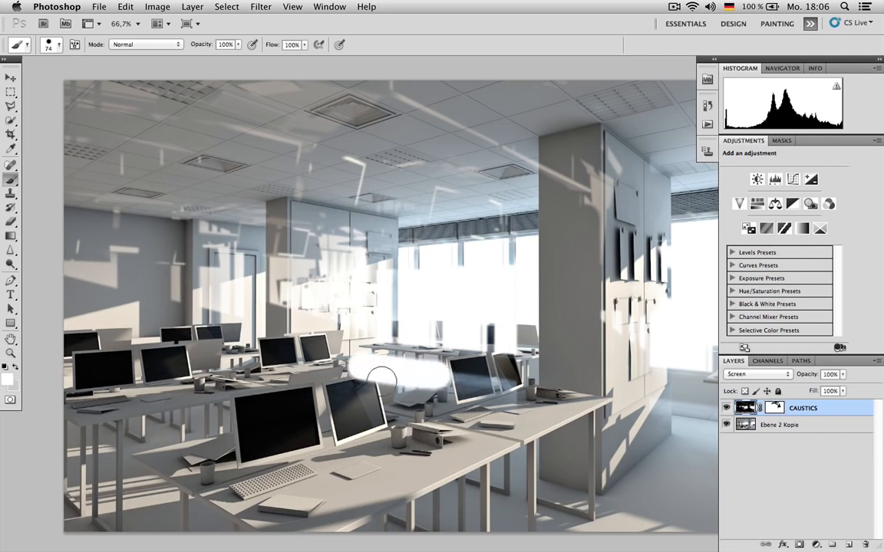
{"action": "key", "text": "super+z"}
{"action": "key", "text": "x"}
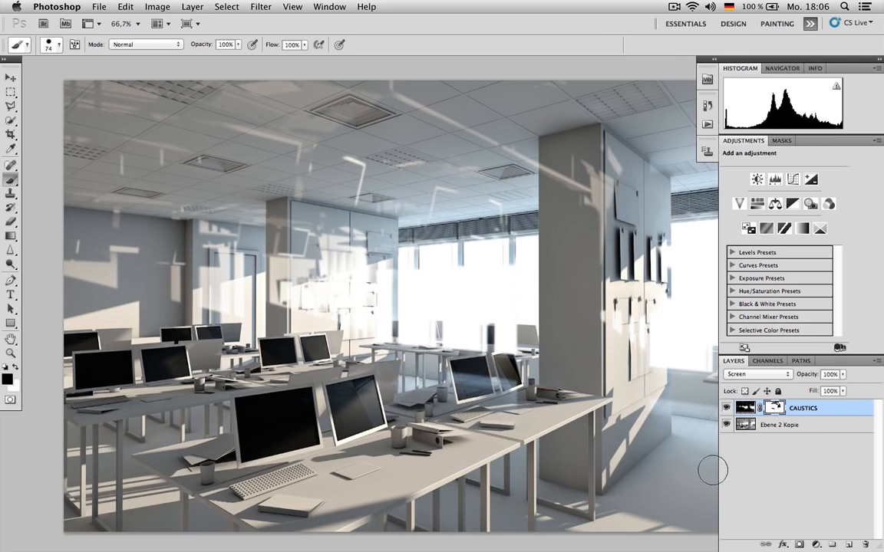
- Duplicate the CAUSTICS layer, shift the copy across onto the large foreground column, and hide the original CAUSTICS layer
{"action": "key", "text": "x"}
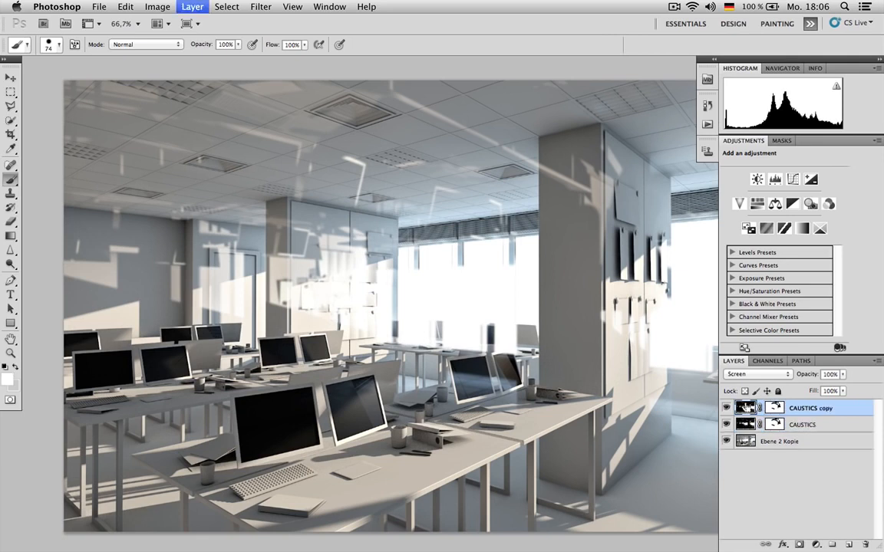
{"action": "key", "text": "super+j"}
{"action": "key", "text": "v"}
{"action": "left_click_drag", "start_coordinate": [415, 290], "coordinate": [649, 299]}
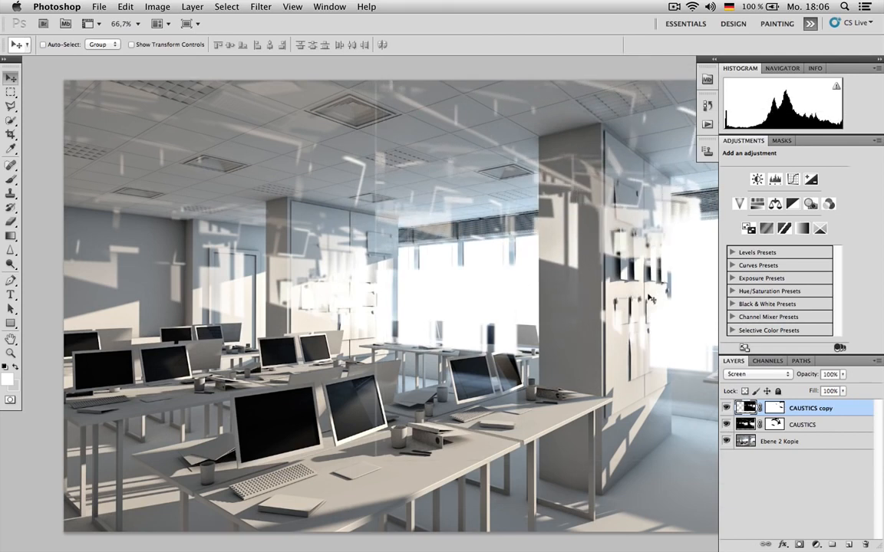
{"action": "left_click", "coordinate": [727, 424]}
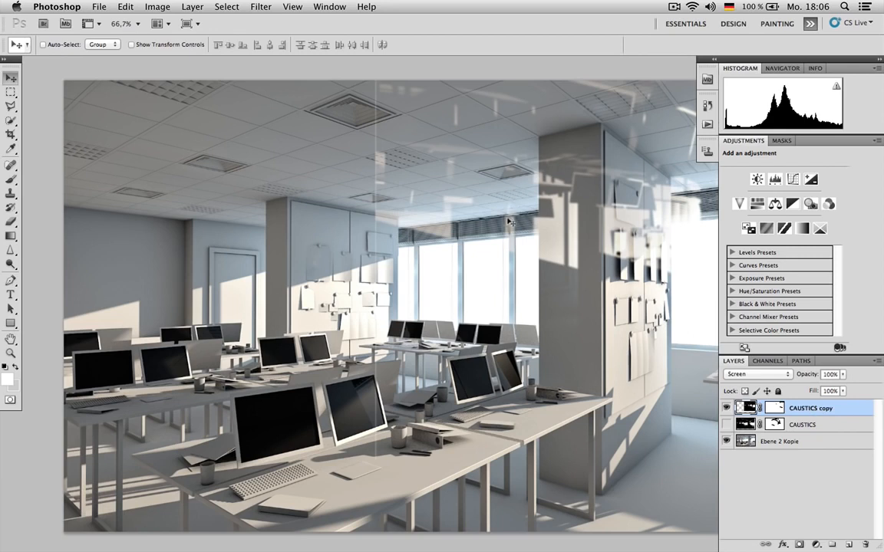
{"action": "key", "text": "b"}
{"action": "mouse_move", "coordinate": [431, 255]}
{"action": "left_mouse_down"}
{"action": "mouse_move", "coordinate": [387, 198]}
{"action": "mouse_move", "coordinate": [405, 198]}
{"action": "left_mouse_up"}
{"action": "key", "text": "super+z"}
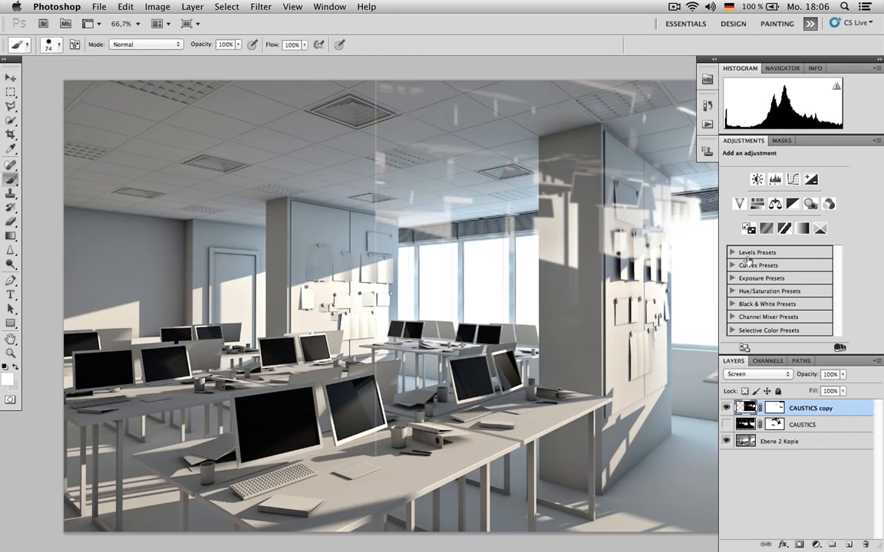
- Paint black on the CAUSTICS copy mask with a 174 px brush, keeping the reflections on the front face of the large column
{"action": "left_click", "coordinate": [777, 407]}
{"action": "key", "text": "x"}
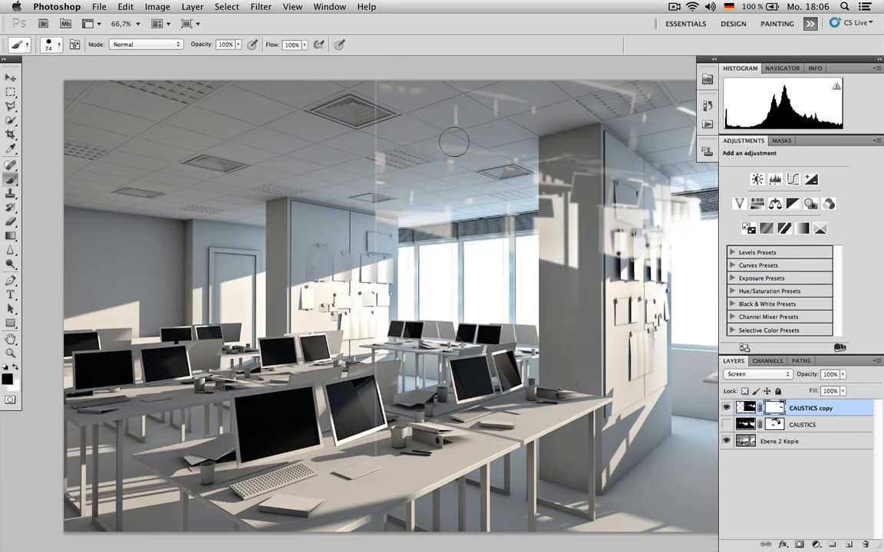
{"action": "right_click", "coordinate": [446, 186]}
{"action": "left_click", "coordinate": [552, 240]}
{"action": "type", "text": "174"}
{"action": "key", "text": "Return"}
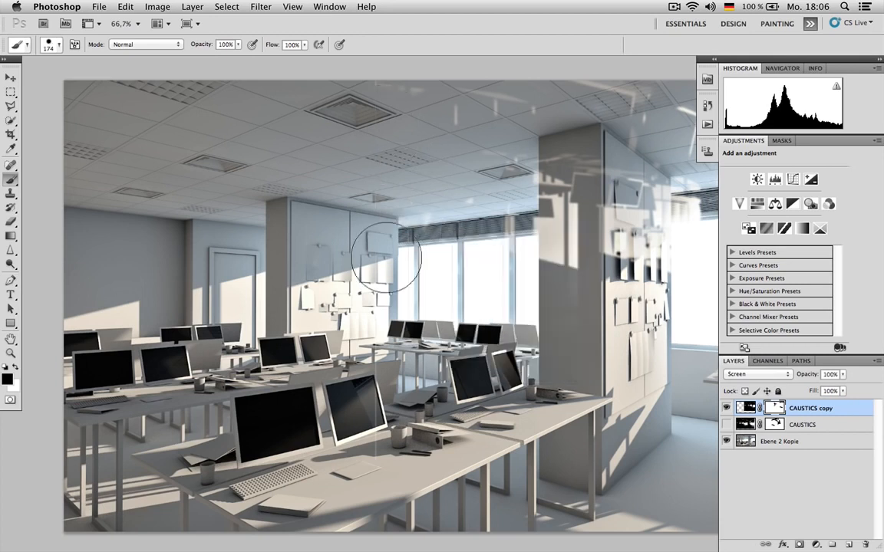
{"action": "mouse_move", "coordinate": [548, 109]}
{"action": "left_mouse_down"}
{"action": "mouse_move", "coordinate": [602, 155]}
{"action": "mouse_move", "coordinate": [575, 280]}
{"action": "mouse_move", "coordinate": [558, 173]}
{"action": "mouse_move", "coordinate": [596, 205]}
{"action": "left_mouse_up"}
- Soften the CAUSTICS copy layer with a Gaussian Blur of 9.9 pixels radius and lower its opacity to 45%
{"action": "key", "text": "v"}
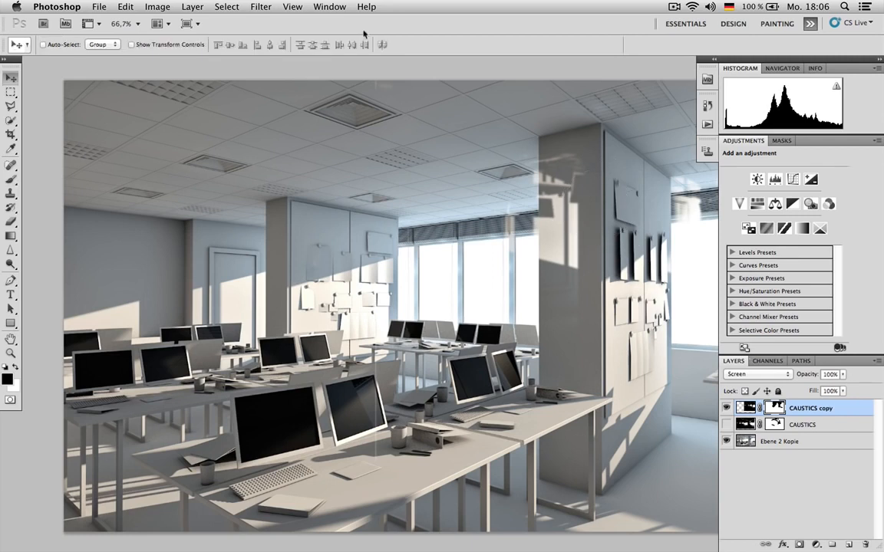
{"action": "key", "text": "x"}
{"action": "left_click", "coordinate": [261, 6]}
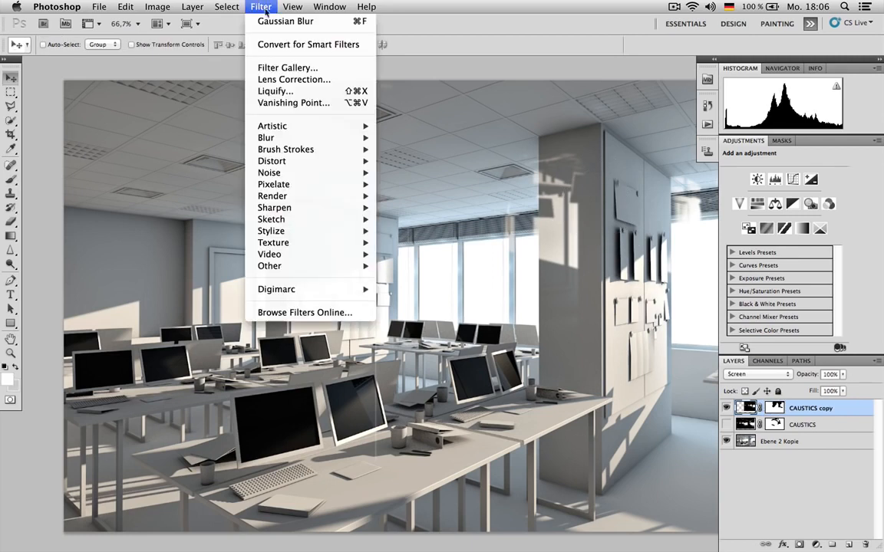
{"action": "mouse_move", "coordinate": [322, 150]}
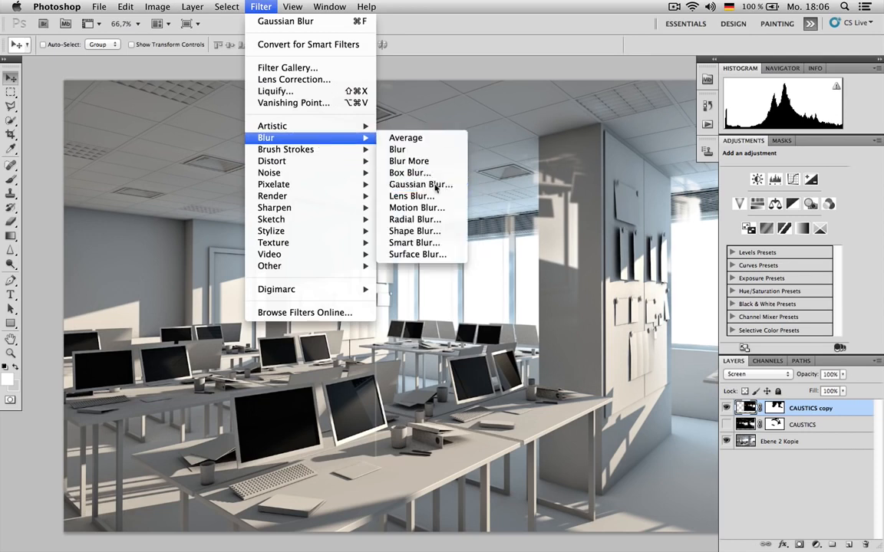
{"action": "left_click", "coordinate": [411, 179]}
{"action": "left_click_drag", "start_coordinate": [343, 465], "coordinate": [378, 465]}
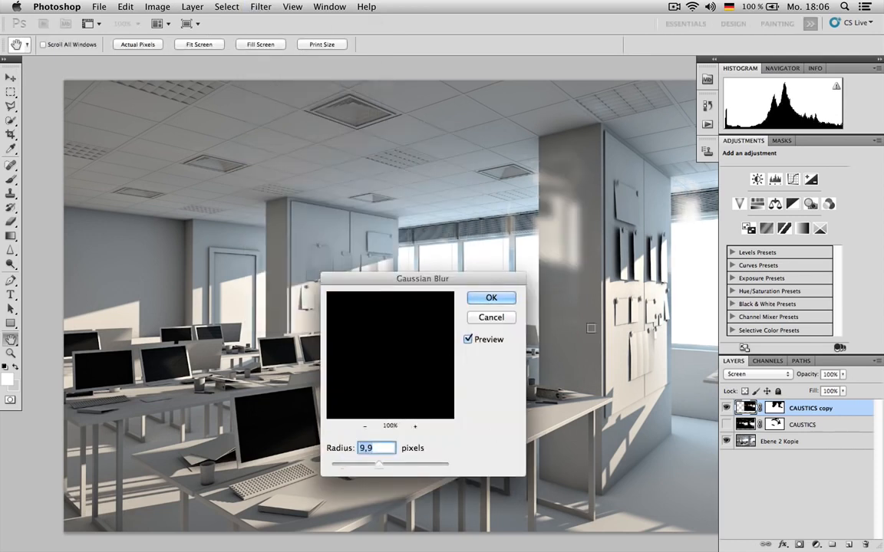
{"action": "left_click", "coordinate": [492, 299]}
{"action": "key", "text": "v"}
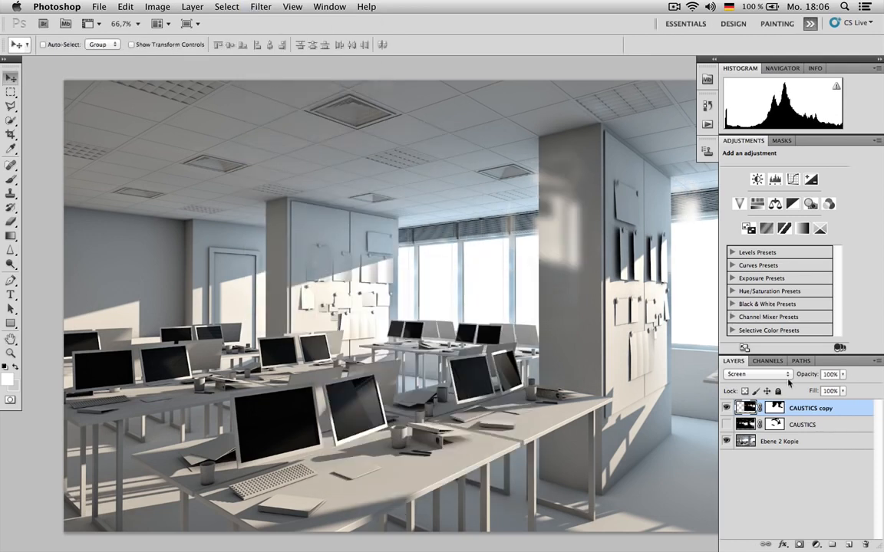
{"action": "left_click_drag", "start_coordinate": [811, 376], "coordinate": [809, 376]}
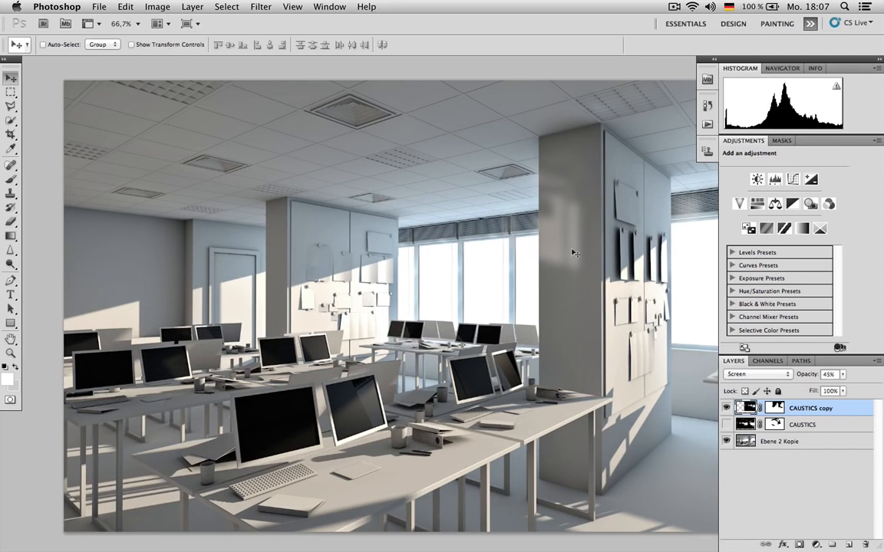
- Make the original CAUSTICS layer visible again together with its copy
{"action": "left_click", "coordinate": [727, 425]}
{"action": "left_click", "coordinate": [726, 425]}
{"action": "left_click", "coordinate": [726, 424]}
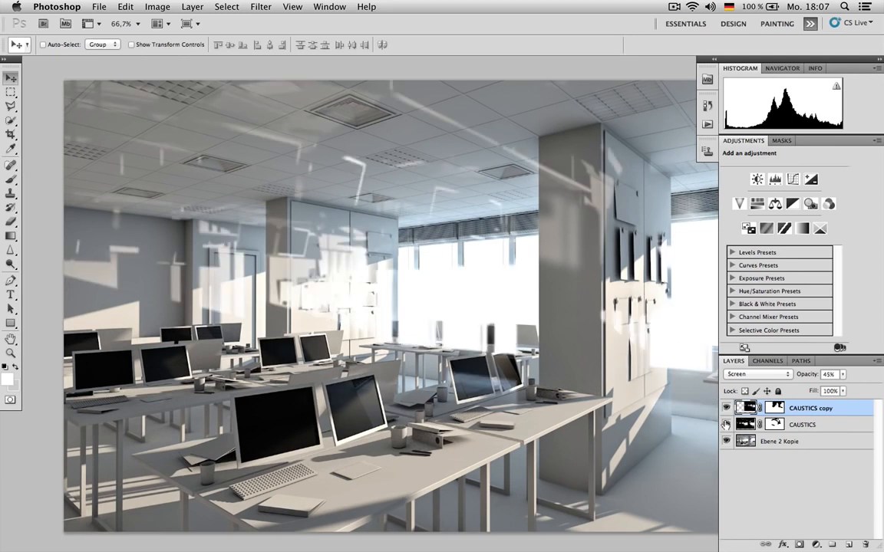
- Discard the practice document with its two CAUSTICS layers and return to the finished office composite
{"action": "left_click", "coordinate": [836, 425], "text": "shift"}
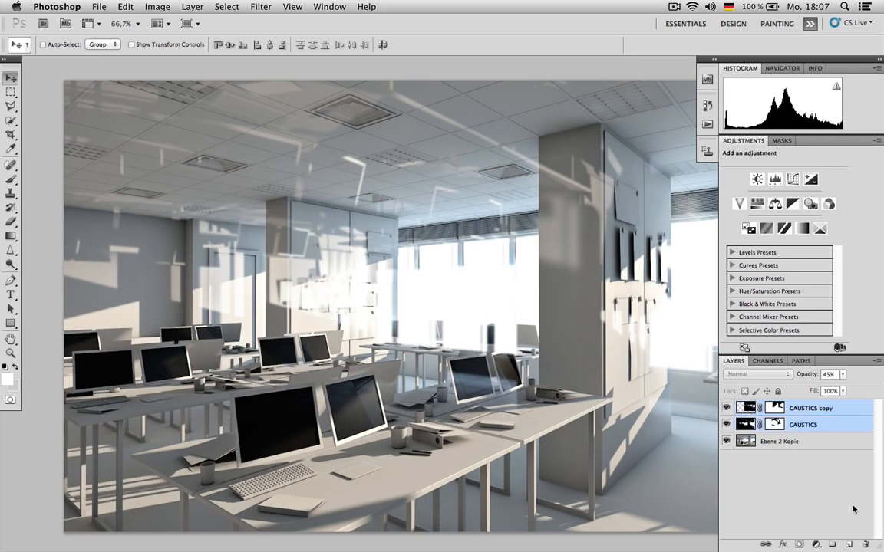
{"action": "left_click", "coordinate": [863, 545]}
{"action": "left_click", "coordinate": [485, 203]}
{"action": "key", "text": "super+w"}
{"action": "left_click", "coordinate": [422, 199]}
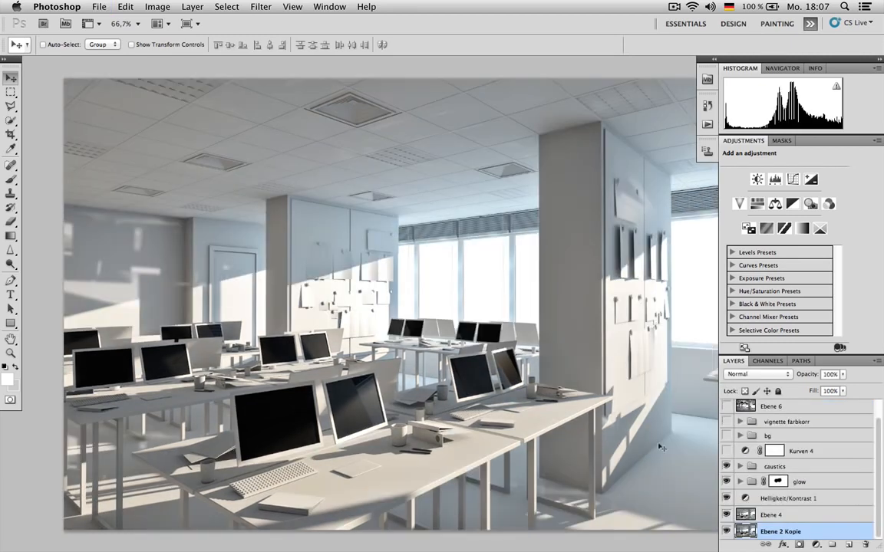
- Expand the caustics group, hide its four layers and show them again one after another to examine each layer's reflections
{"action": "left_click", "coordinate": [740, 466]}
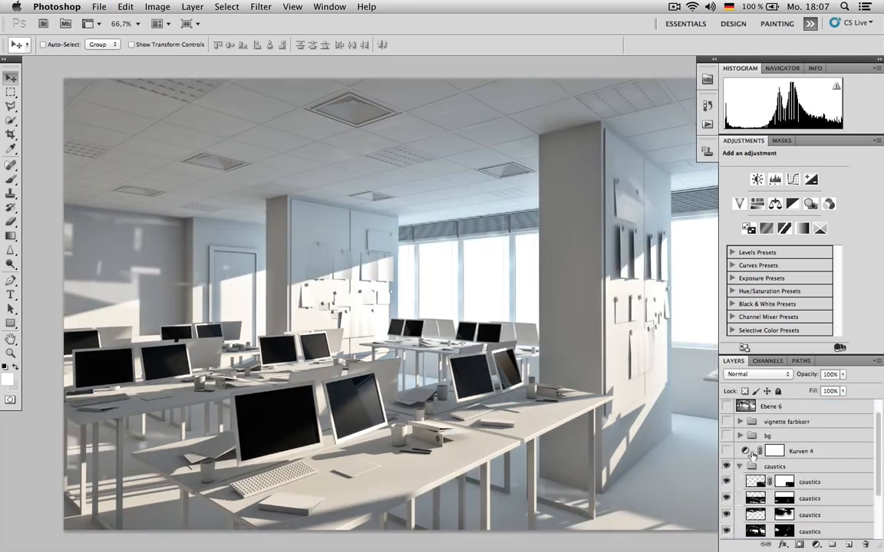
{"action": "scroll", "coordinate": [735, 445], "scroll_direction": "down", "scroll_amount": 3}
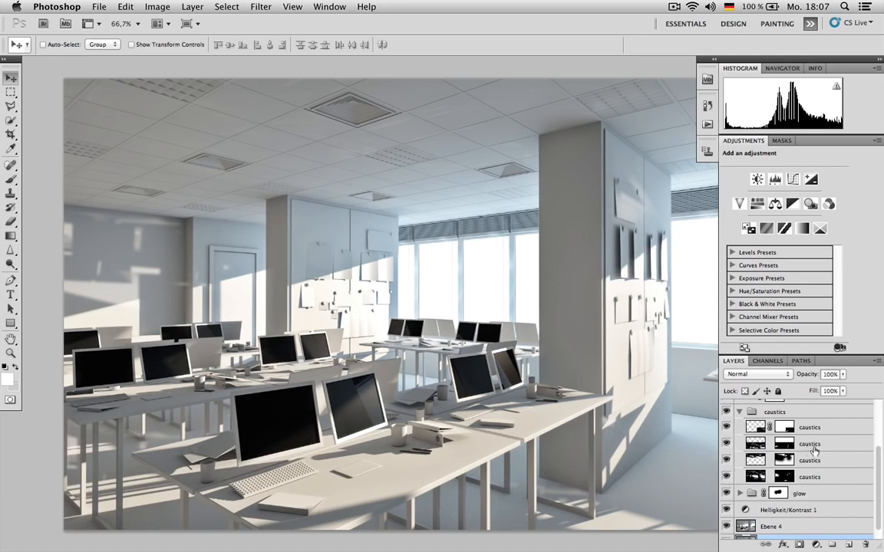
{"action": "left_click_drag", "start_coordinate": [727, 412], "coordinate": [728, 477]}
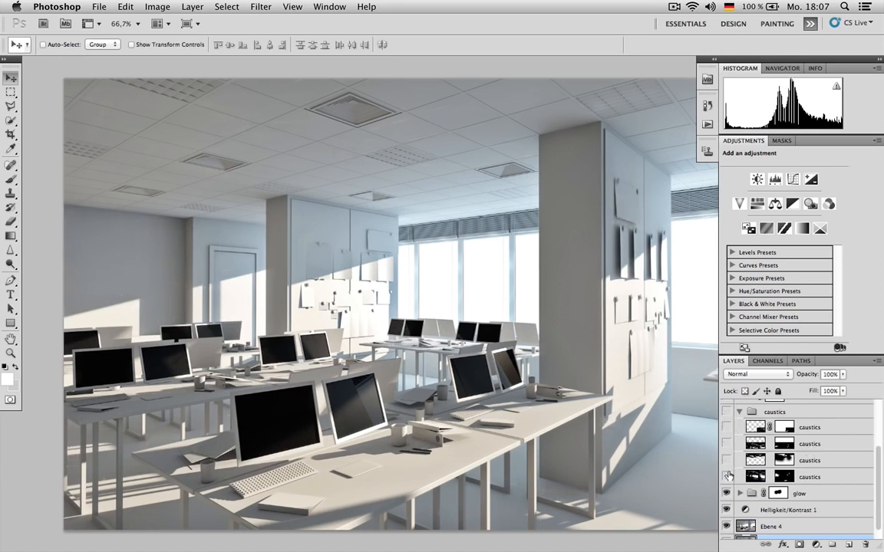
{"action": "left_click", "coordinate": [729, 476]}
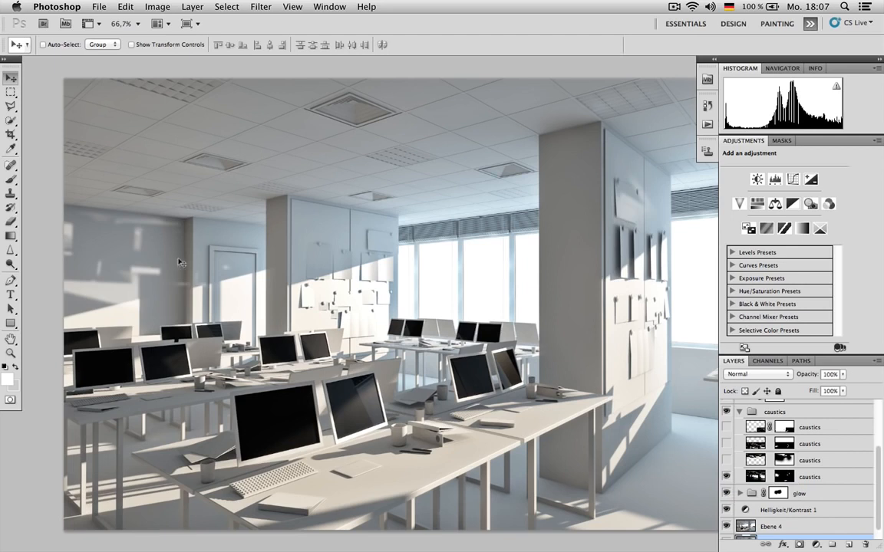
{"action": "left_click", "coordinate": [727, 460]}
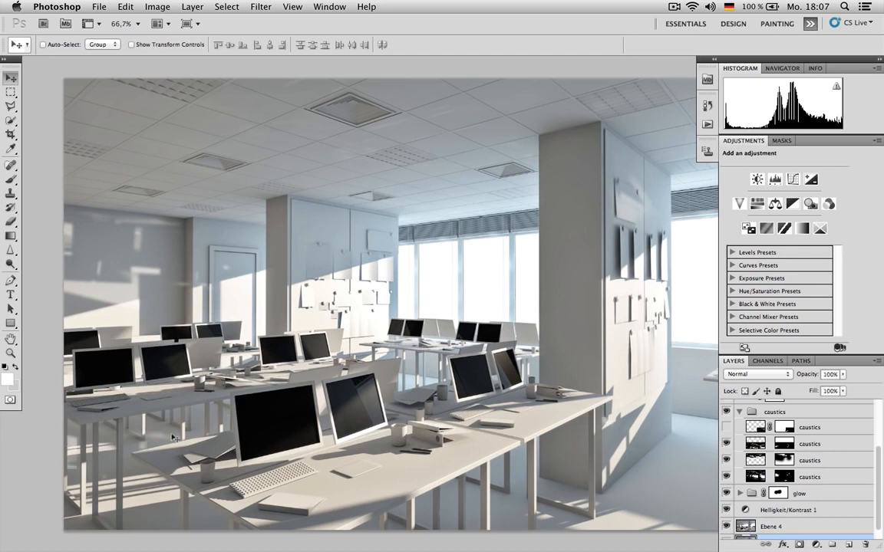
{"action": "left_click", "coordinate": [726, 427]}
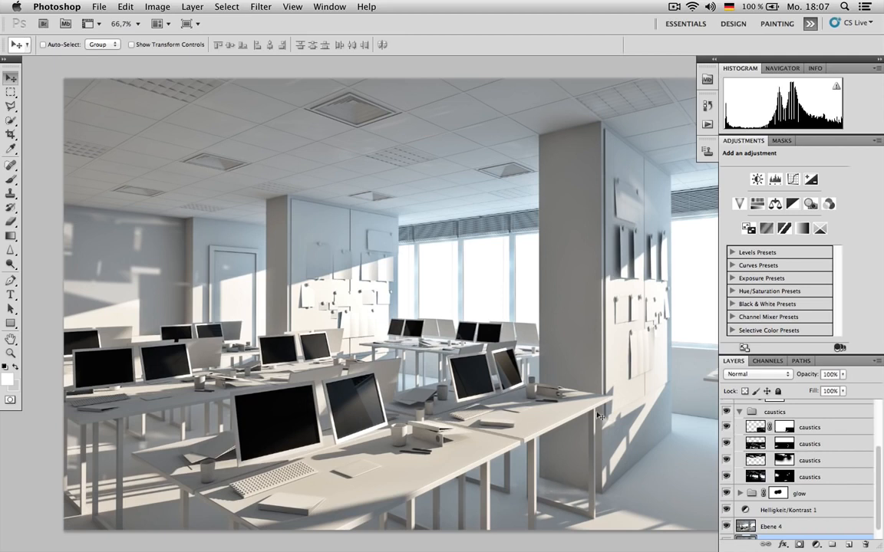
- Collapse the caustics group and toggle its visibility to compare the office image with and without reflections
{"action": "left_click", "coordinate": [741, 412]}
{"action": "left_click", "coordinate": [726, 467]}
{"action": "left_click", "coordinate": [726, 467]}
{"action": "left_click", "coordinate": [726, 467]}
{"action": "left_click", "coordinate": [726, 467]}
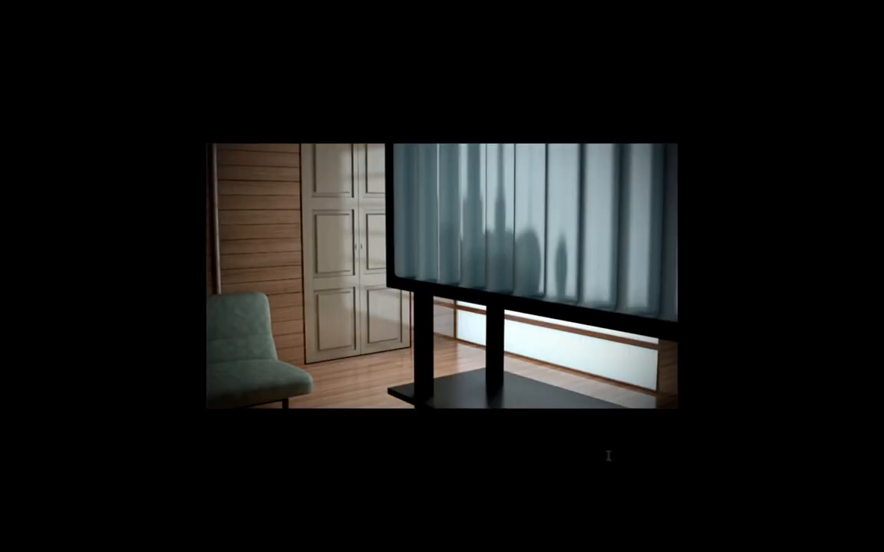
- Leave full-screen view of the living room image and toggle the Ebene 1 copy layer to compare it with Ebene 1
{"action": "key", "text": "f"}
{"action": "key", "text": "f"}
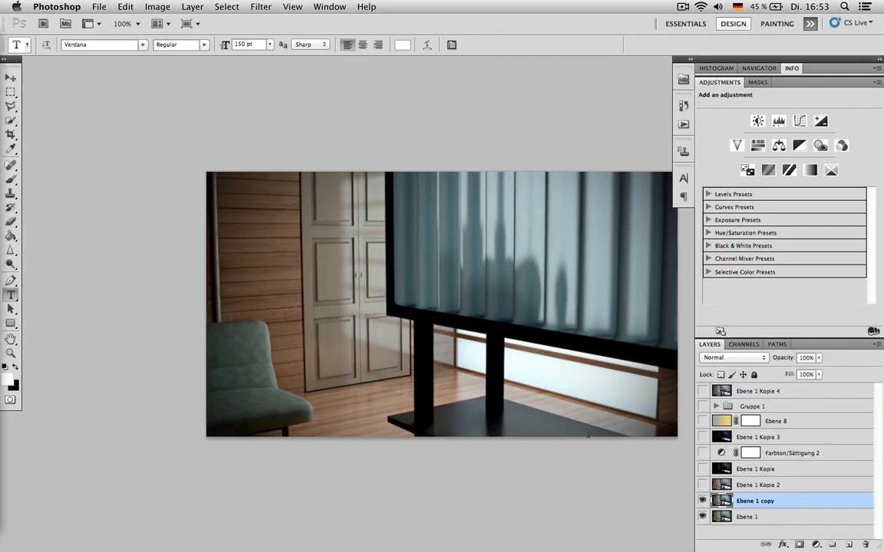
{"action": "scroll", "coordinate": [497, 325], "scroll_direction": "right", "scroll_amount": 2}
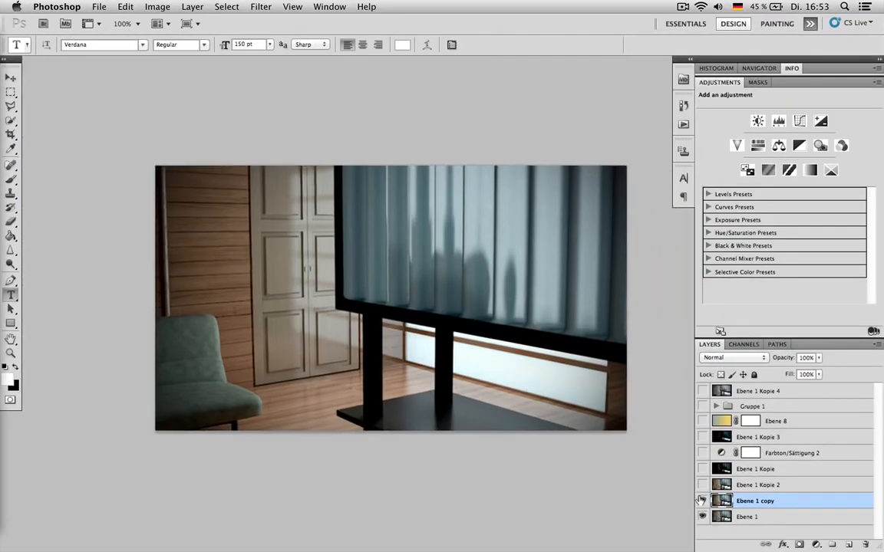
{"action": "left_click", "coordinate": [703, 501]}
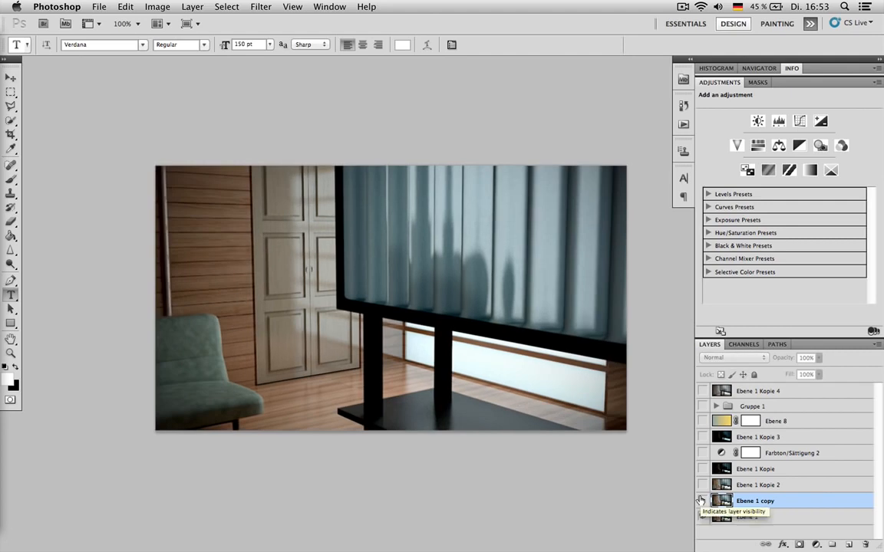
{"action": "left_click", "coordinate": [702, 501]}
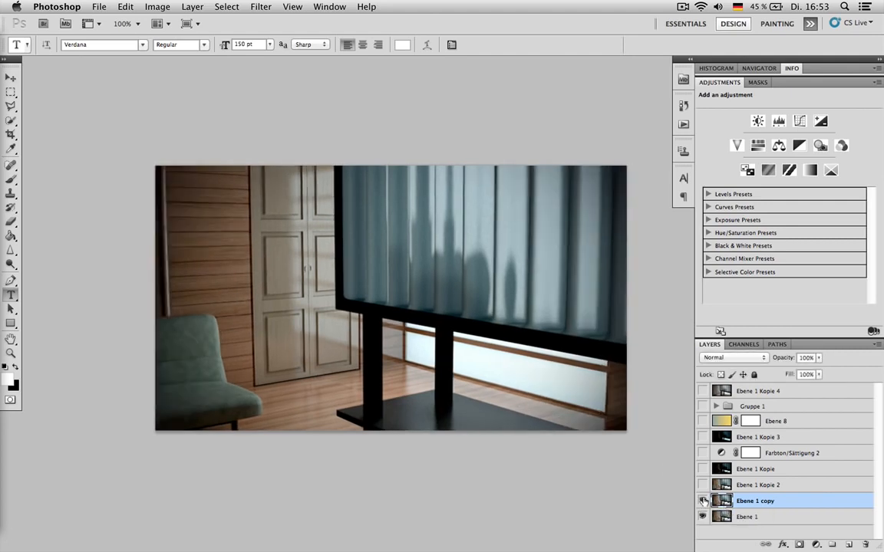
- Delete the Ebene 1 copy layer and replace it with a fresh duplicate of Ebene 1
{"action": "left_click", "coordinate": [867, 543]}
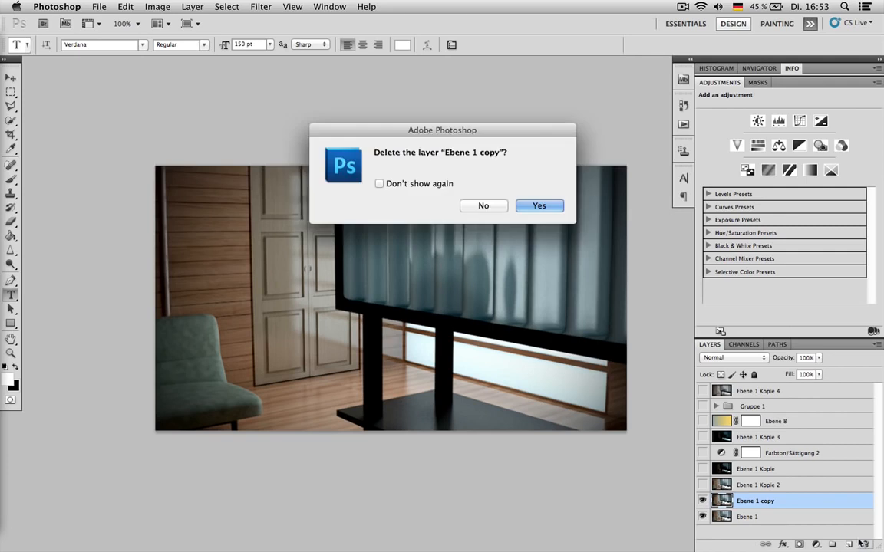
{"action": "key", "text": "Return"}
{"action": "key", "text": "super+z"}
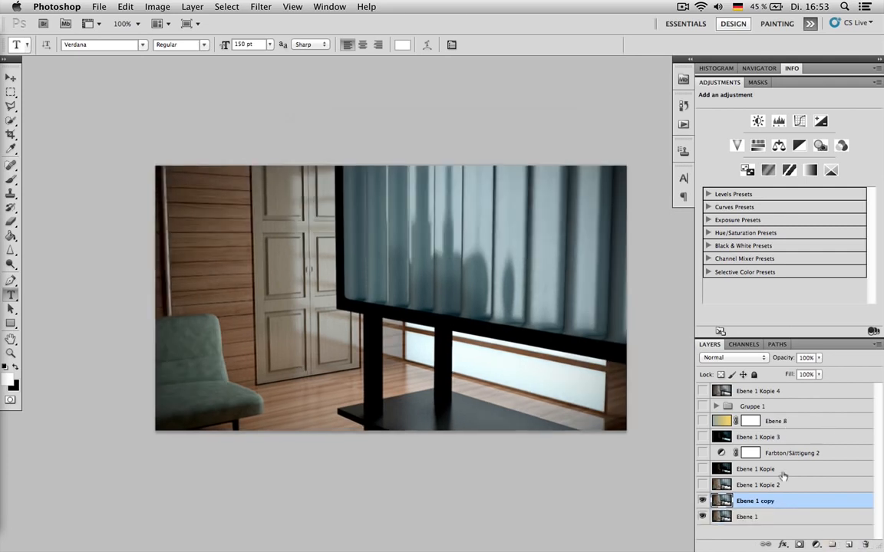
- Start a custom Lens Correction on the Ebene 1 copy layer with Remove Distortion set to -4.00
{"action": "left_click", "coordinate": [263, 6]}
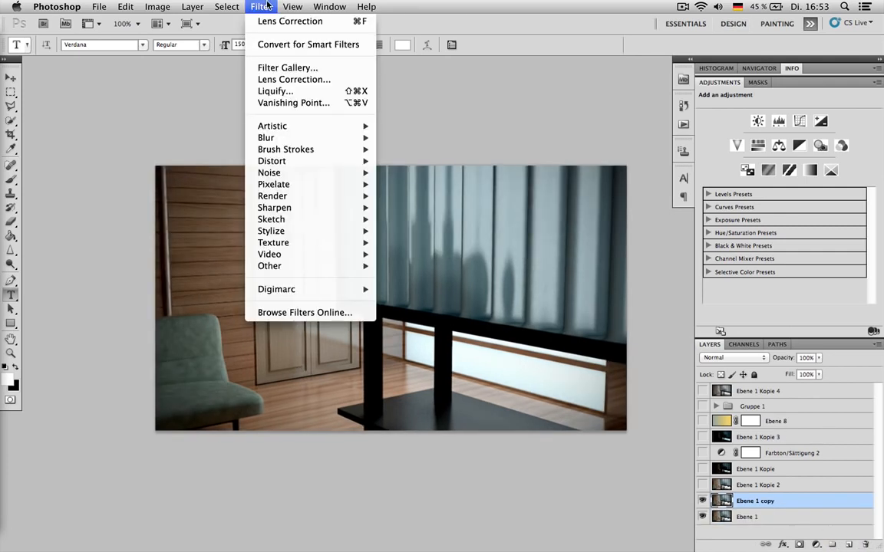
{"action": "mouse_move", "coordinate": [295, 157]}
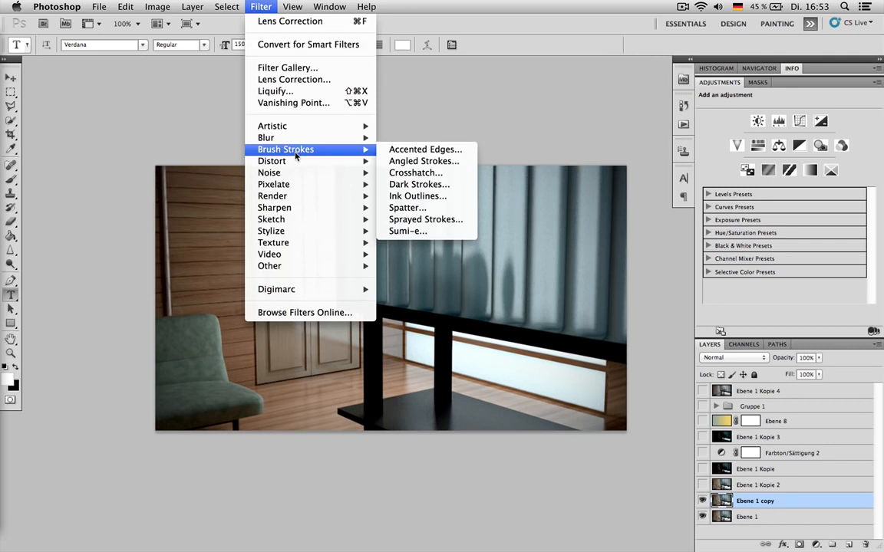
{"action": "left_click", "coordinate": [294, 80]}
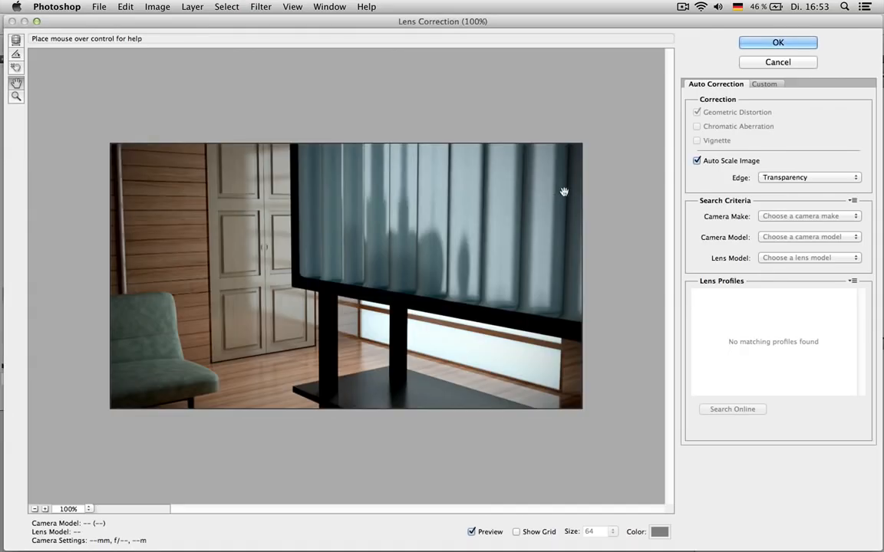
{"action": "left_click", "coordinate": [764, 84]}
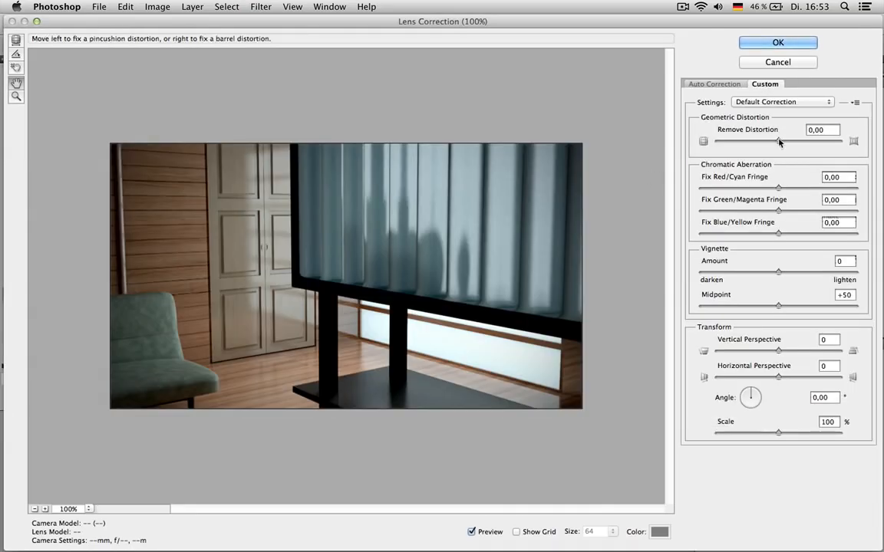
{"action": "left_click_drag", "start_coordinate": [780, 141], "coordinate": [777, 142]}
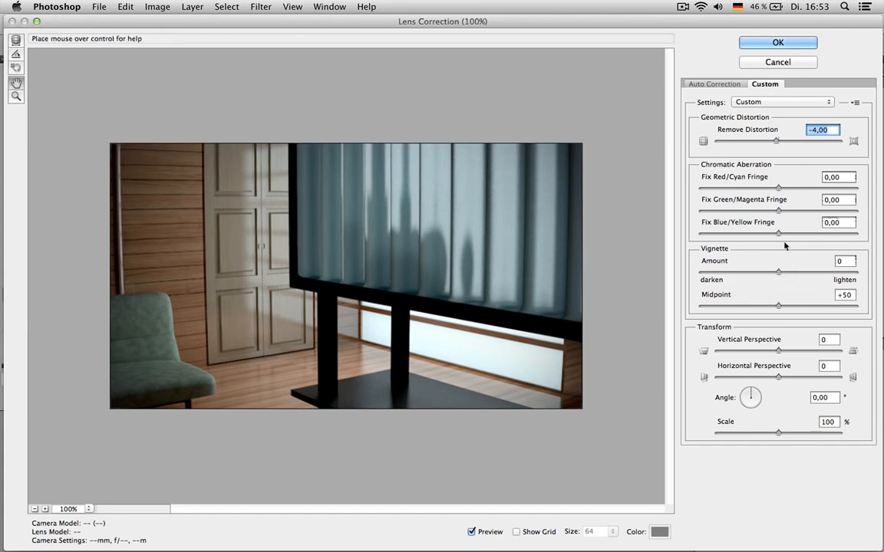
- Try a red/cyan fringe of -17.46 and a blue/yellow fringe of +16.67, and return both to zero
{"action": "left_click_drag", "start_coordinate": [778, 188], "coordinate": [765, 188]}
{"action": "left_click_drag", "start_coordinate": [779, 233], "coordinate": [792, 234]}
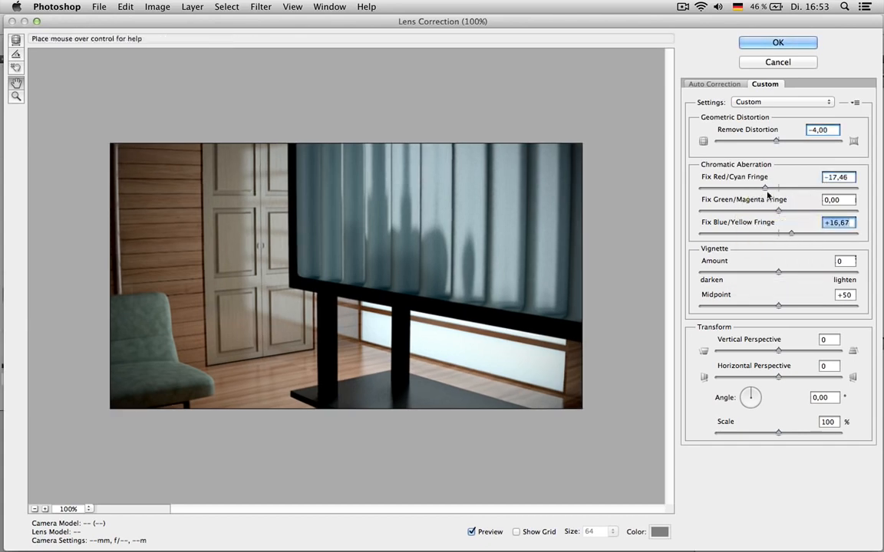
{"action": "left_click_drag", "start_coordinate": [765, 188], "coordinate": [778, 190]}
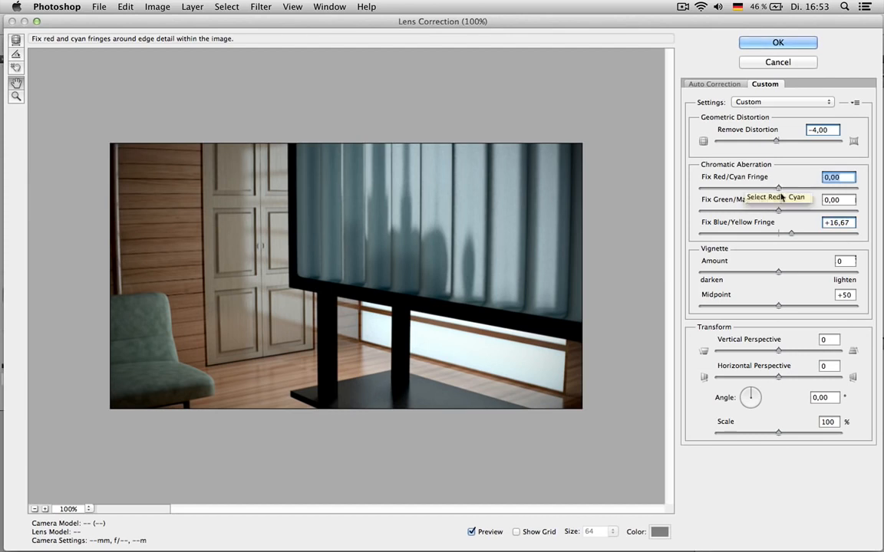
{"action": "left_click_drag", "start_coordinate": [791, 233], "coordinate": [779, 236]}
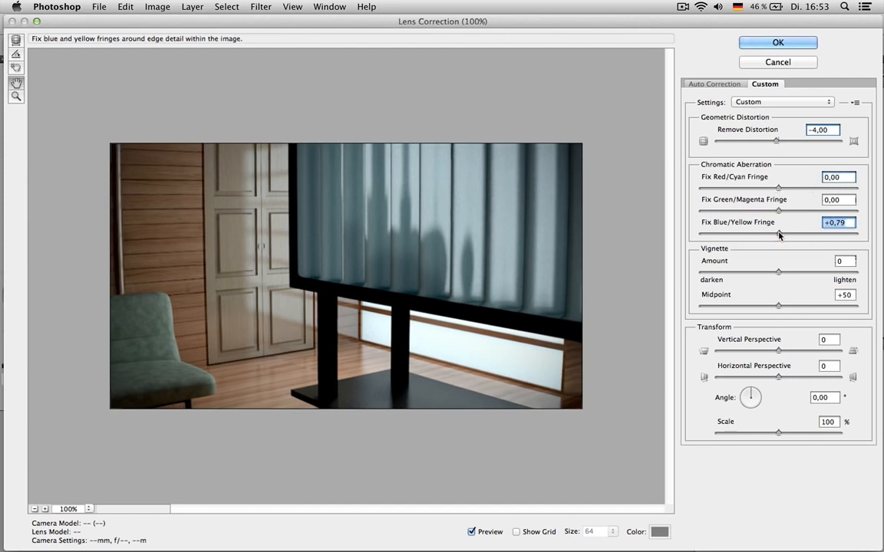
- Darken the vignette to an amount of -35 and apply the lens correction
{"action": "left_click_drag", "start_coordinate": [778, 273], "coordinate": [752, 281]}
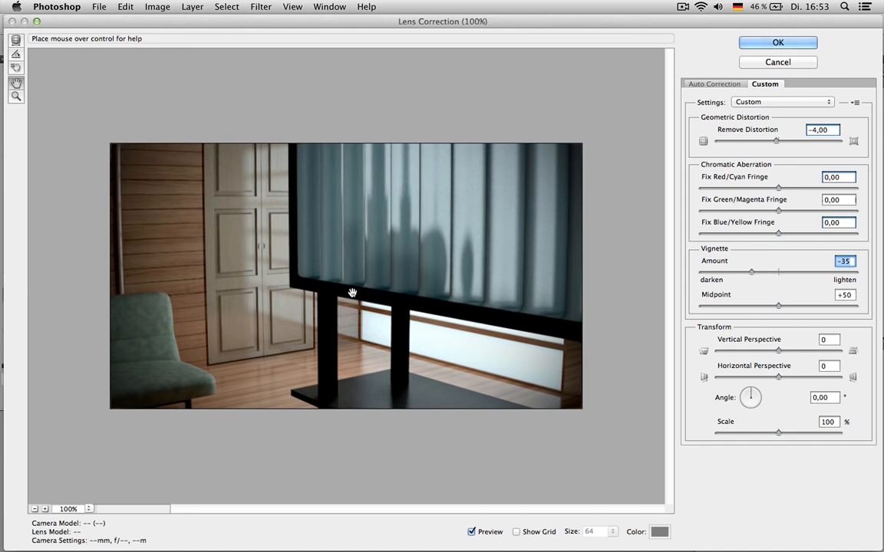
{"action": "left_click", "coordinate": [778, 44]}
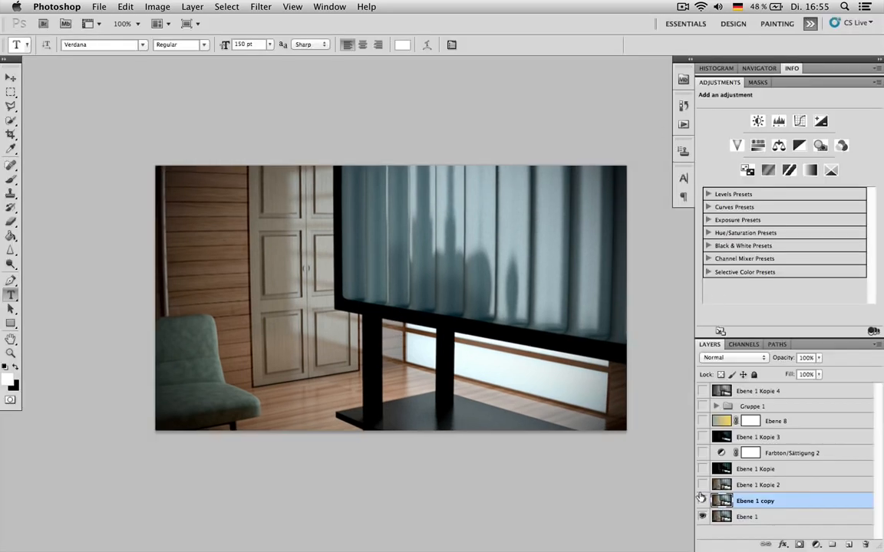
- Toggle the Ebene 1 copy layer and show the layers from Ebene 1 Kopie 2 up to Ebene 1 Kopie 4
{"action": "left_click", "coordinate": [701, 500]}
{"action": "left_click_drag", "start_coordinate": [702, 485], "coordinate": [701, 393]}
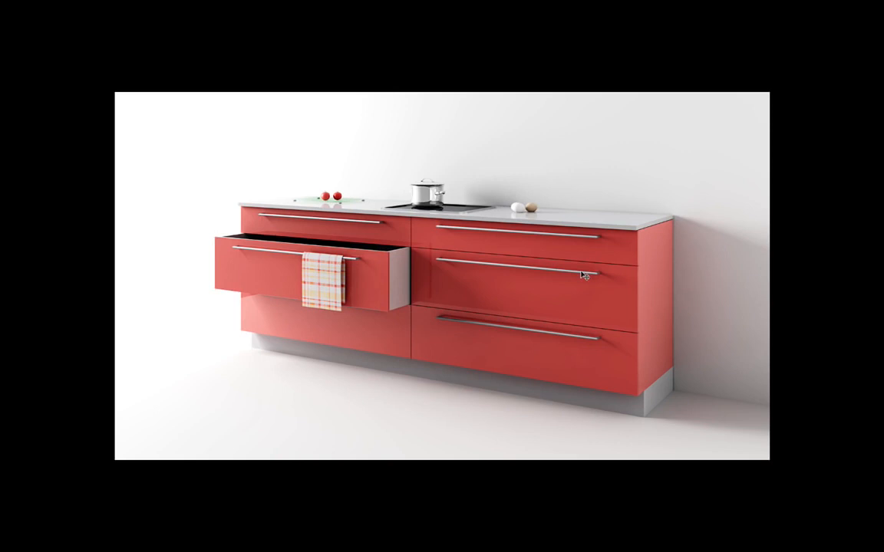
- Leave full-screen view of the red kitchen image and toggle the Ebene 1 layer to compare the shadow beneath the tomatoes
{"action": "key", "text": "f"}
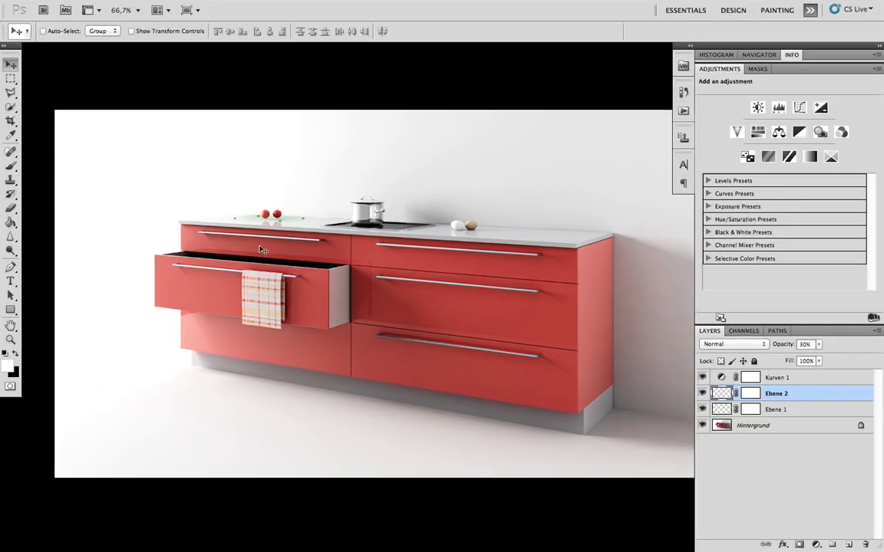
{"action": "key", "text": "super+plus"}
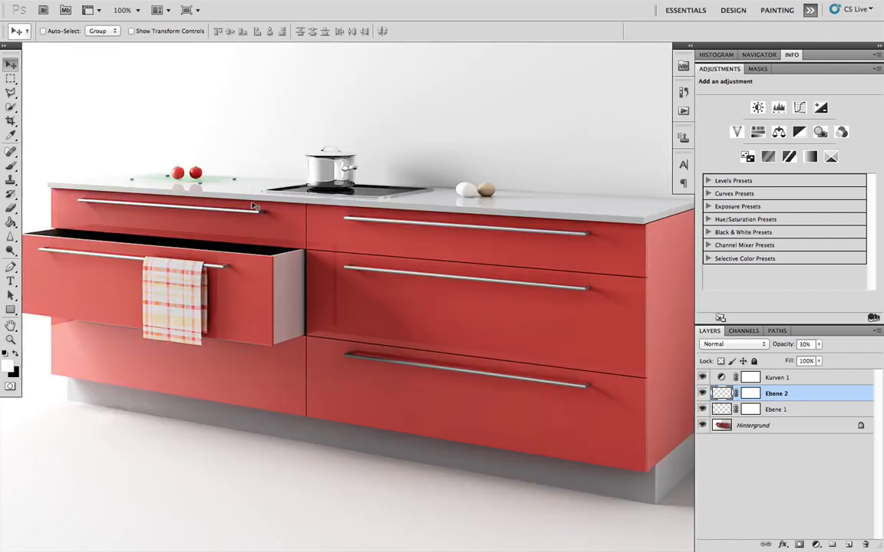
{"action": "key", "text": "super+plus"}
{"action": "left_click_drag", "start_coordinate": [248, 194], "coordinate": [602, 465]}
{"action": "left_click_drag", "start_coordinate": [239, 233], "coordinate": [231, 198]}
{"action": "key", "text": "super+plus"}
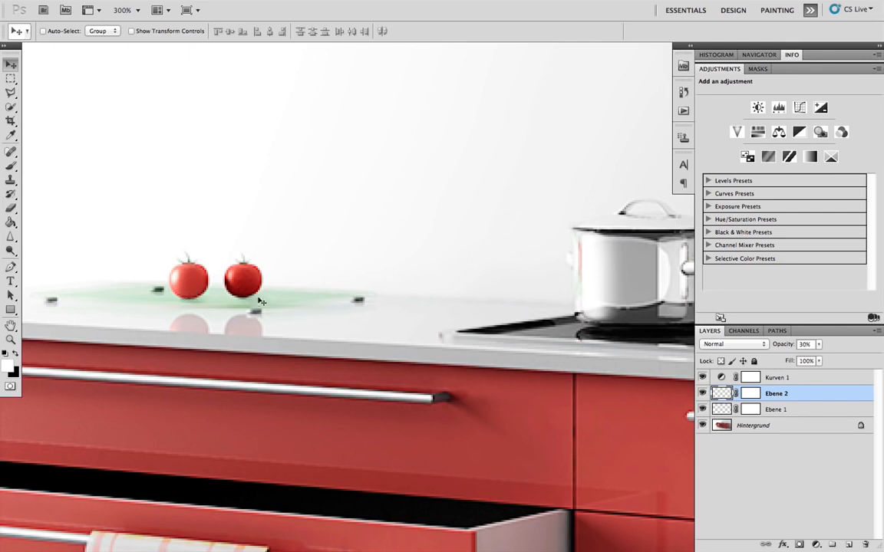
{"action": "left_click", "coordinate": [702, 409]}
{"action": "left_click", "coordinate": [703, 408]}
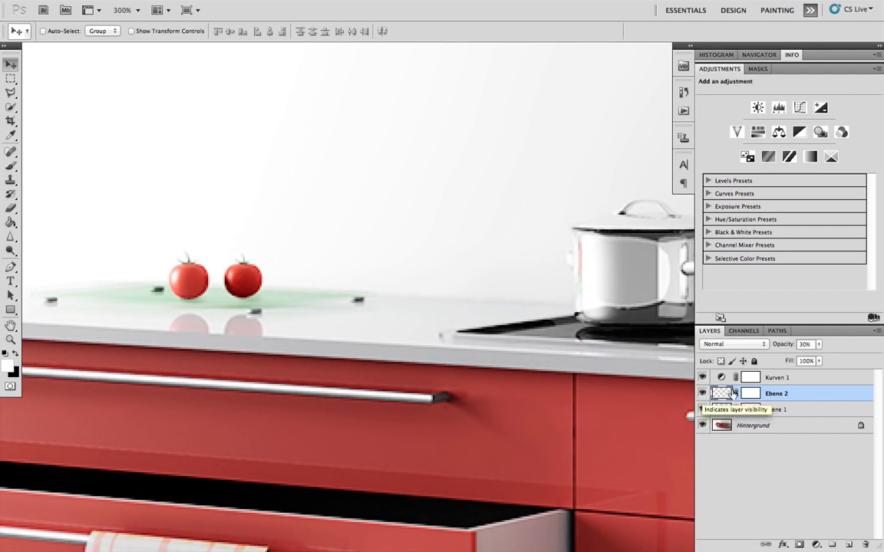
- Set the Ebene 2 layer to Multiply at 100% opacity and raise the Ebene 1 layer's opacity to 100%
{"action": "left_click", "coordinate": [729, 344]}
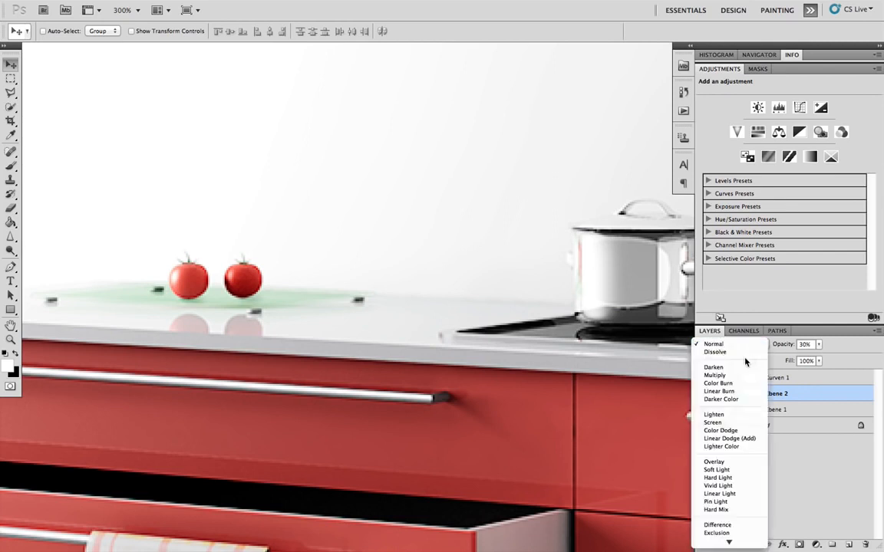
{"action": "left_click", "coordinate": [728, 376]}
{"action": "left_click_drag", "start_coordinate": [780, 346], "coordinate": [844, 349]}
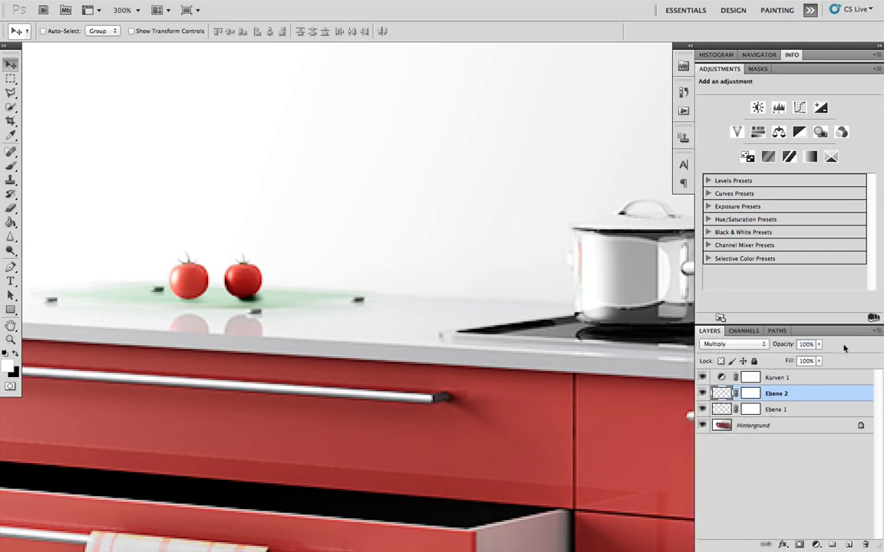
{"action": "left_click", "coordinate": [794, 407]}
{"action": "left_click_drag", "start_coordinate": [783, 344], "coordinate": [817, 347]}
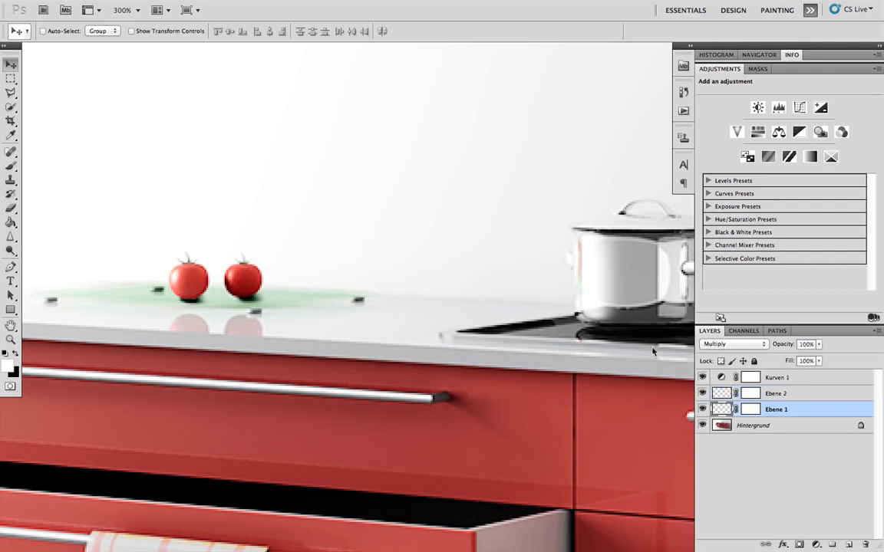
- Hide the Ebene 2 and Ebene 1 layers and add a new empty layer directly above Hintergrund
{"action": "left_click", "coordinate": [702, 393]}
{"action": "left_click", "coordinate": [703, 409]}
{"action": "left_click", "coordinate": [792, 427]}
{"action": "key", "text": "ctrl+shift+alt+n"}
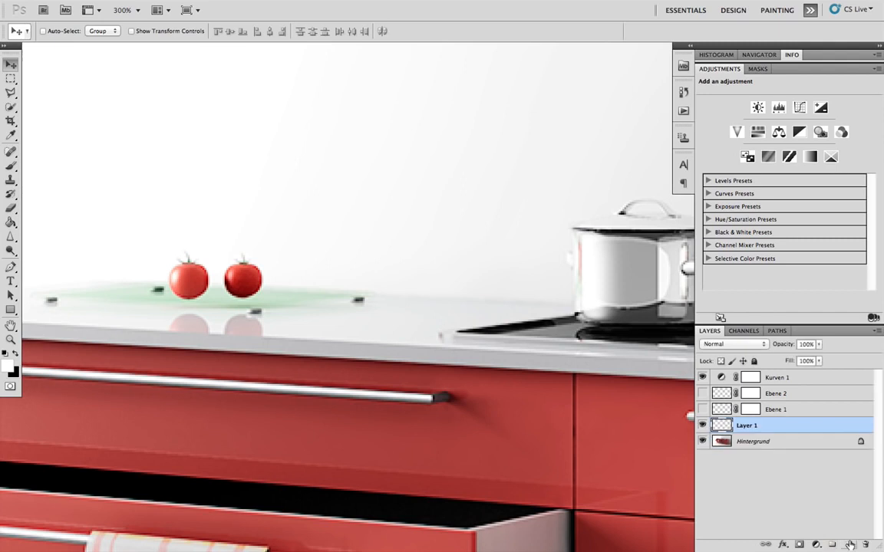
- Set up the Brush tool with a size of 10 px and black as the foreground color
{"action": "left_click", "coordinate": [11, 165]}
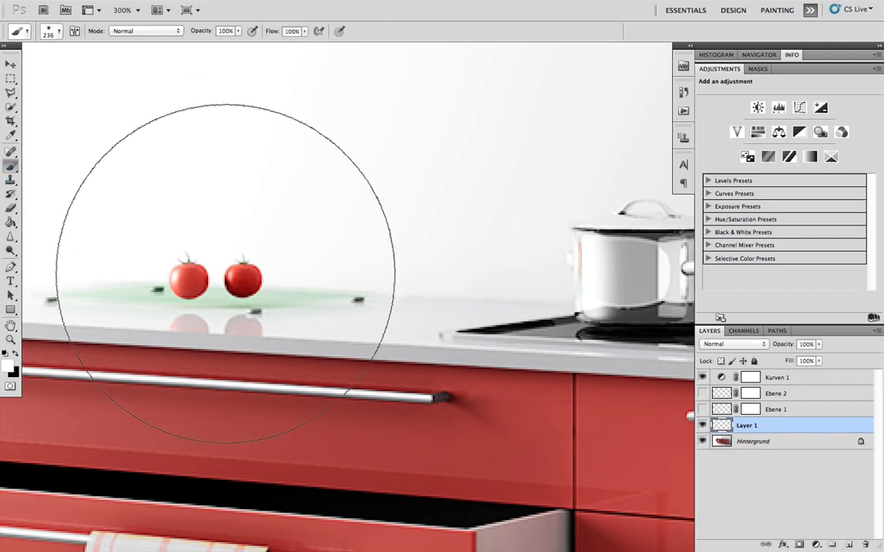
{"action": "right_click", "coordinate": [226, 275]}
{"action": "left_click_drag", "start_coordinate": [234, 318], "coordinate": [239, 296]}
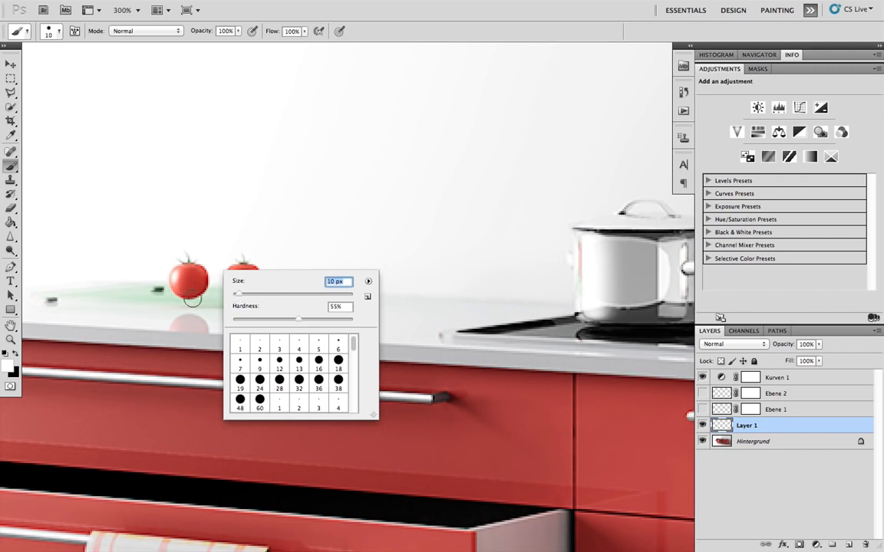
{"action": "key", "text": "Return"}
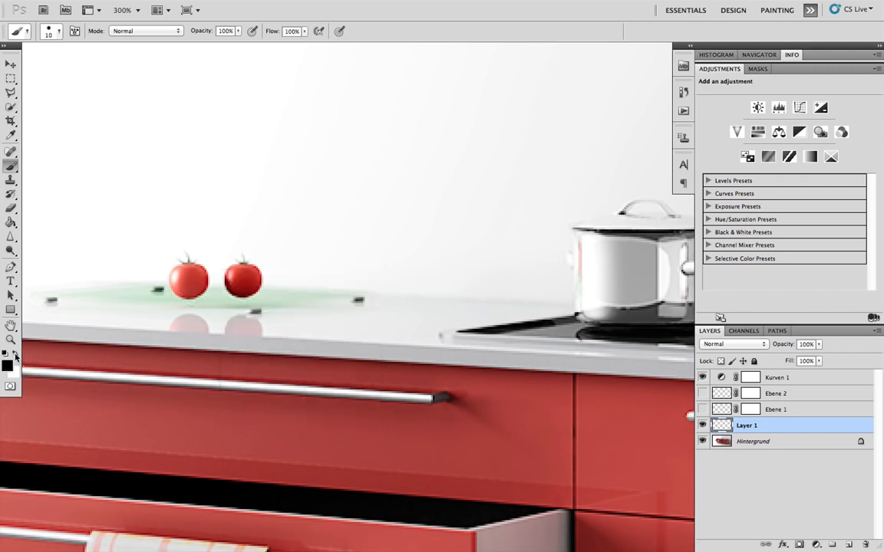
{"action": "right_click", "coordinate": [192, 297]}
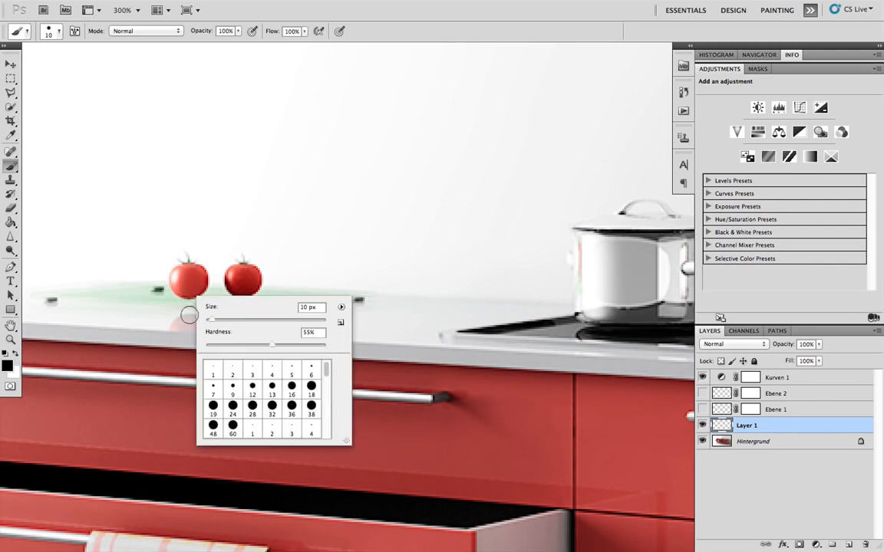
{"action": "key", "text": "Return"}
- Paint a black spot at the base of the left tomato and flatten it to about 40% of its height
{"action": "left_click", "coordinate": [188, 297]}
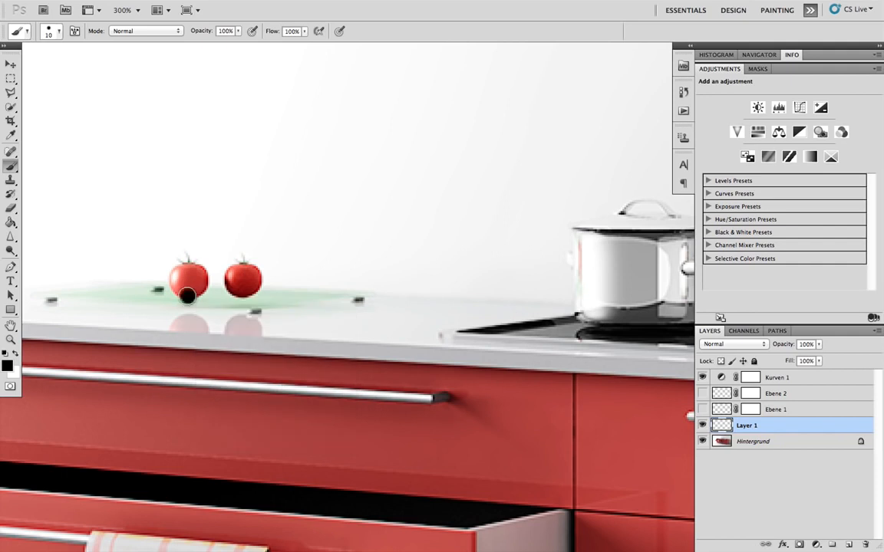
{"action": "left_click", "coordinate": [197, 299]}
{"action": "key", "text": "ctrl+t"}
{"action": "left_click_drag", "start_coordinate": [193, 316], "coordinate": [193, 297]}
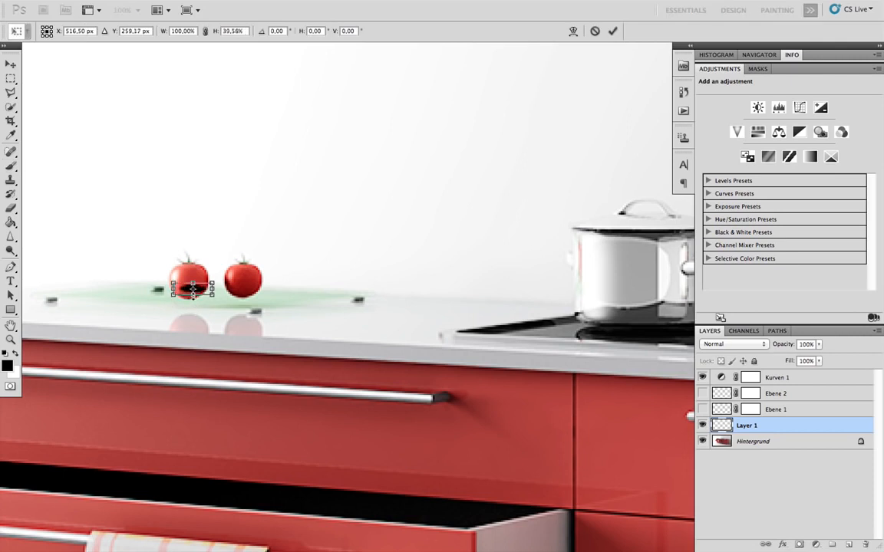
{"action": "key", "text": "Return"}
- Move the flattened black spot down so it lies just beneath the left tomato
{"action": "key", "text": "b"}
{"action": "key", "text": "v"}
{"action": "left_click_drag", "start_coordinate": [193, 292], "coordinate": [196, 301]}
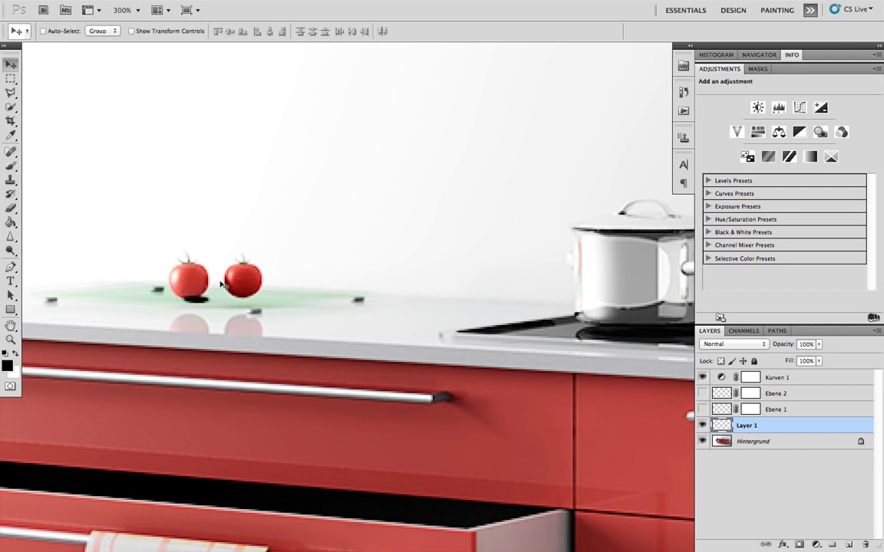
- Erase the part of the black spot overlapping the left tomato with a 20 px eraser at 96% hardness
{"action": "key", "text": "super+plus"}
{"action": "key", "text": "super+plus"}
{"action": "key", "text": "super+plus"}
{"action": "left_click_drag", "start_coordinate": [205, 282], "coordinate": [548, 329]}
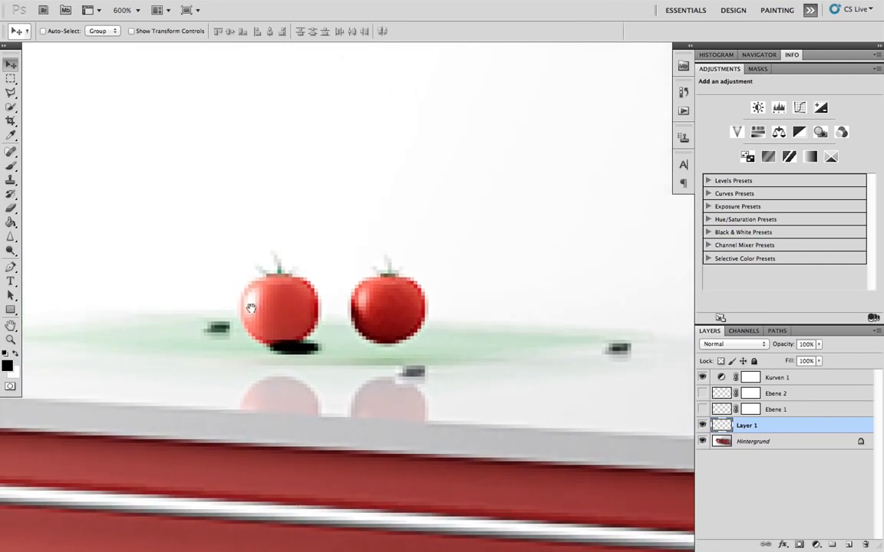
{"action": "key", "text": "super+plus"}
{"action": "key", "text": "super+plus"}
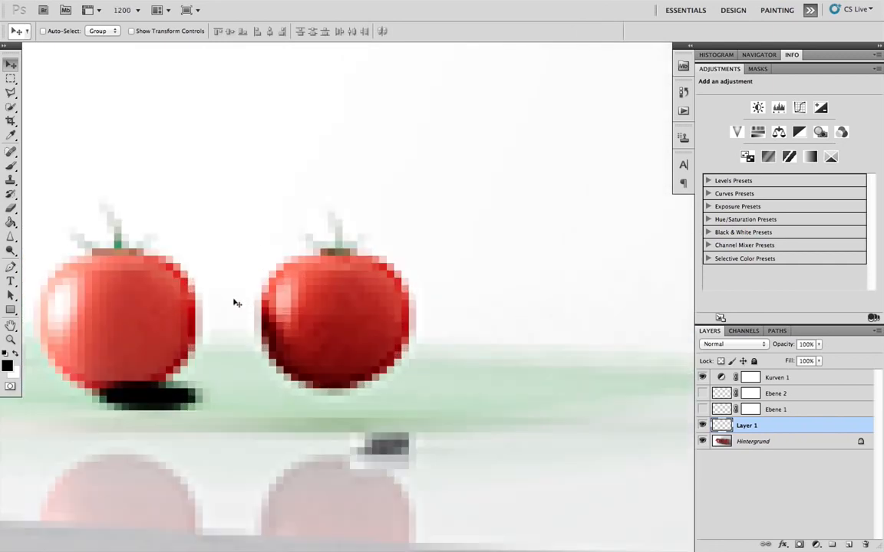
{"action": "key", "text": "e"}
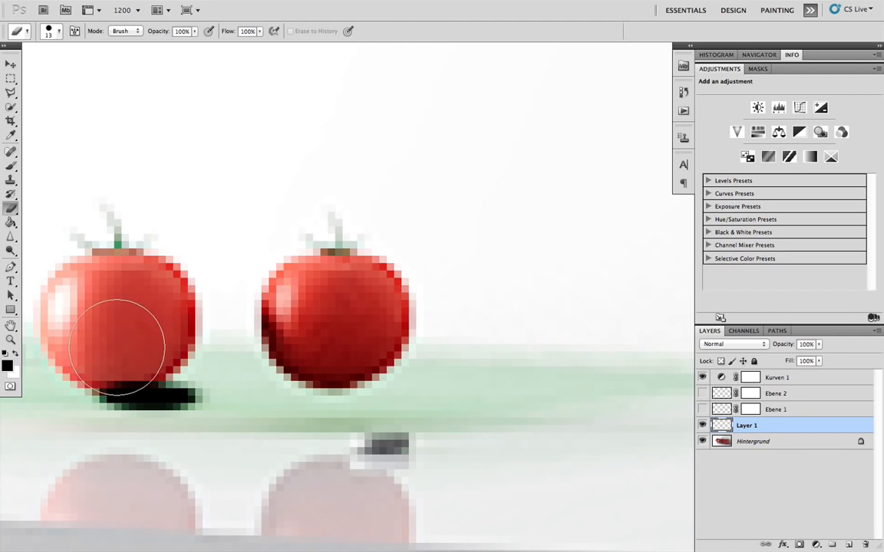
{"action": "right_click", "coordinate": [118, 323]}
{"action": "left_click_drag", "start_coordinate": [162, 343], "coordinate": [168, 342]}
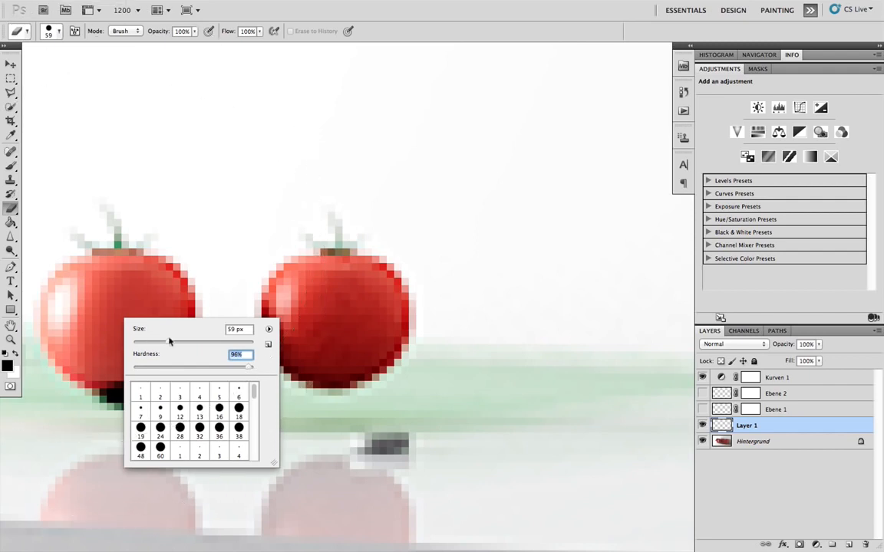
{"action": "left_click_drag", "start_coordinate": [168, 337], "coordinate": [143, 342]}
{"action": "left_click", "coordinate": [85, 280]}
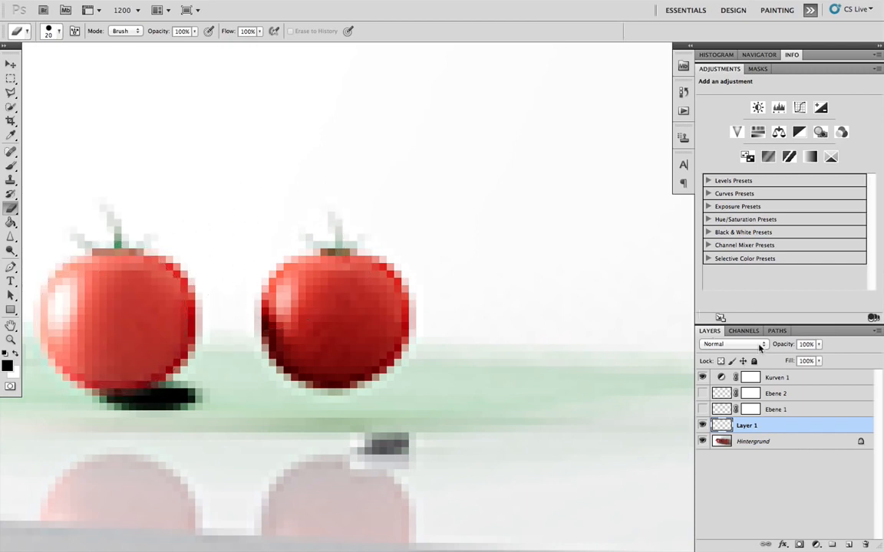
- Set the tomato shadow layer, Layer 1, to Multiply at 35% opacity
{"action": "left_click", "coordinate": [733, 344]}
{"action": "left_click", "coordinate": [749, 376]}
{"action": "left_click", "coordinate": [804, 344]}
{"action": "type", "text": "30"}
{"action": "left_click_drag", "start_coordinate": [784, 349], "coordinate": [790, 349]}
{"action": "scroll", "coordinate": [463, 290], "scroll_direction": "down", "scroll_amount": 7}
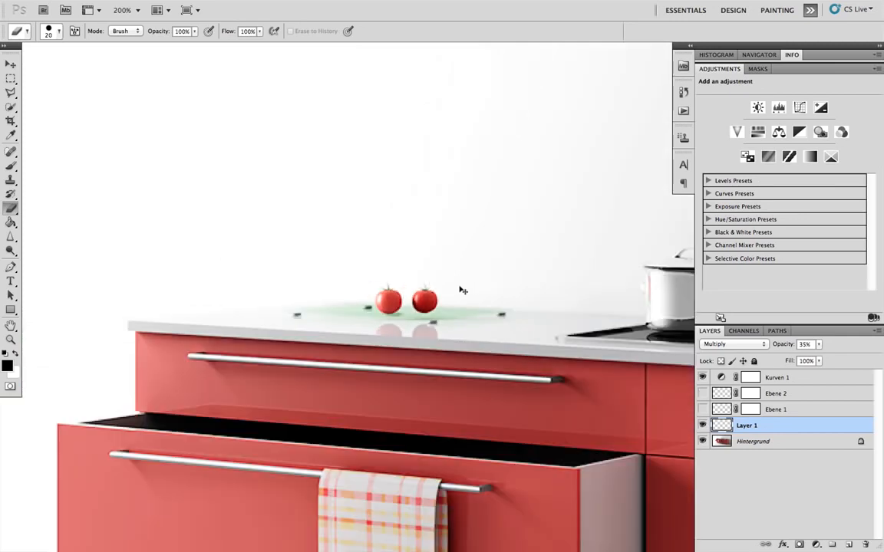
{"action": "key", "text": "v"}
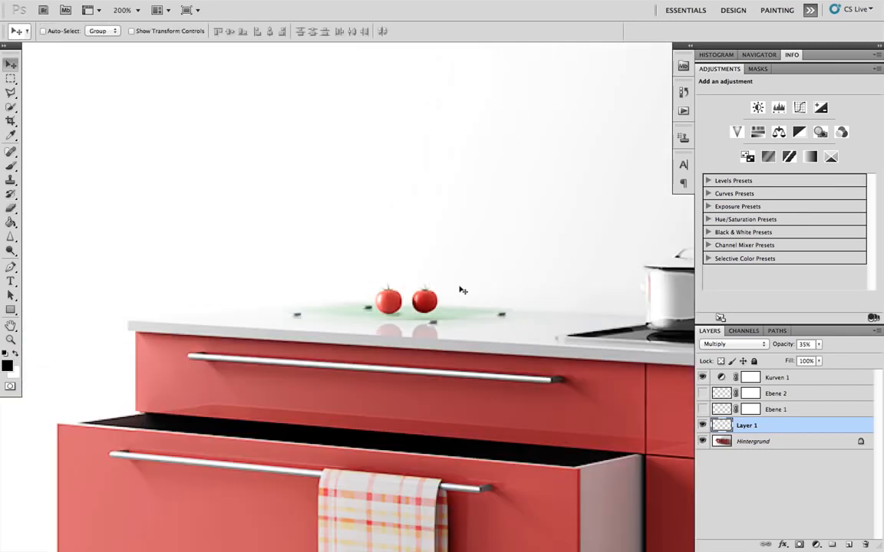
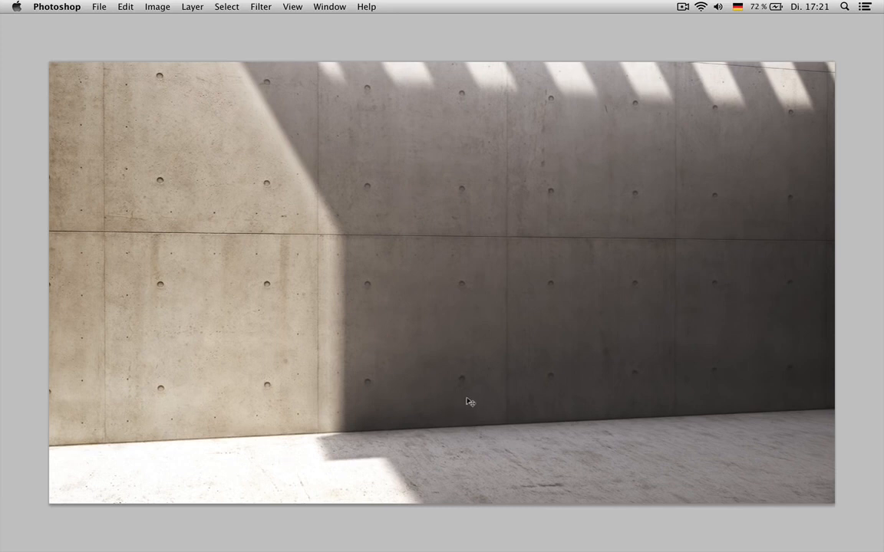
- Switch to the tree image and load its blue channel as a selection
{"action": "key", "text": "ctrl+Tab"}
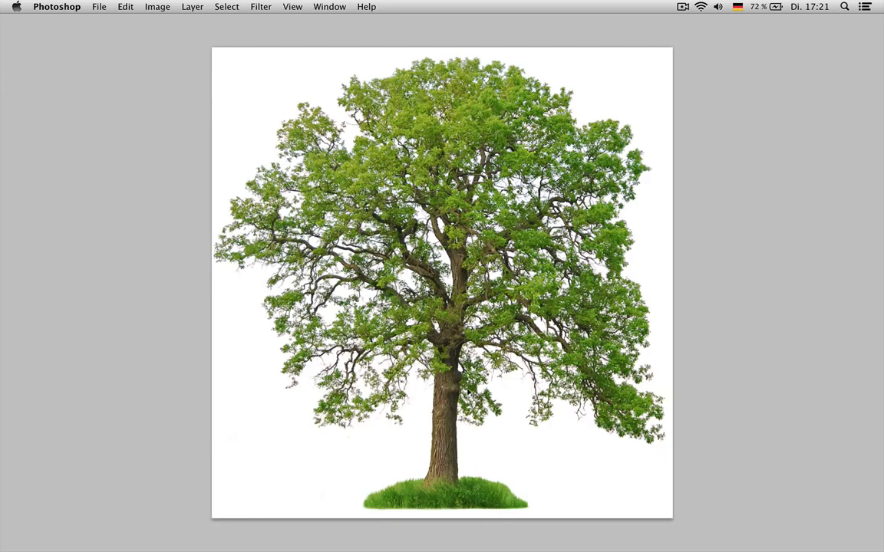
{"action": "key", "text": "Tab"}
{"action": "left_click", "coordinate": [743, 344]}
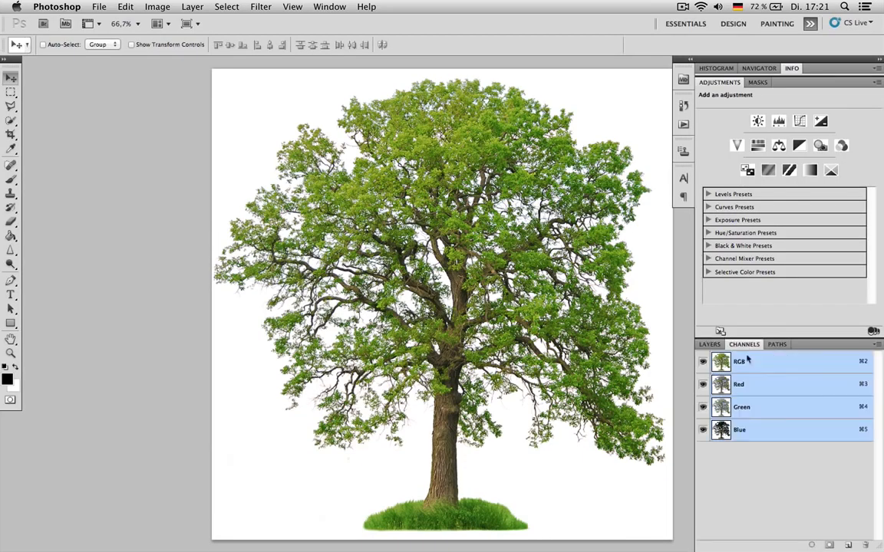
{"action": "left_click", "coordinate": [722, 432], "text": "super"}
{"action": "left_click", "coordinate": [710, 344]}
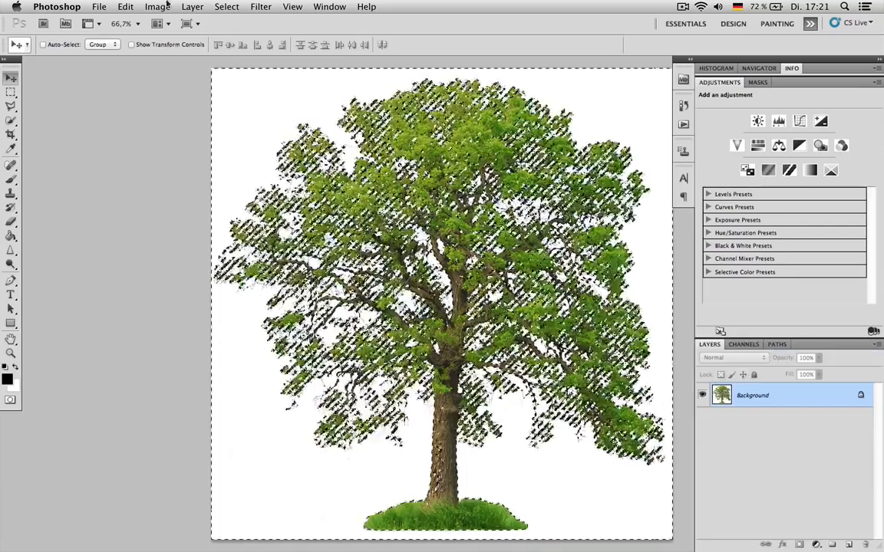
- Invert the selection, copy the tree into the concrete wall image, and place it over the sunlit left part of the wall
{"action": "left_click", "coordinate": [226, 6]}
{"action": "left_click", "coordinate": [261, 115]}
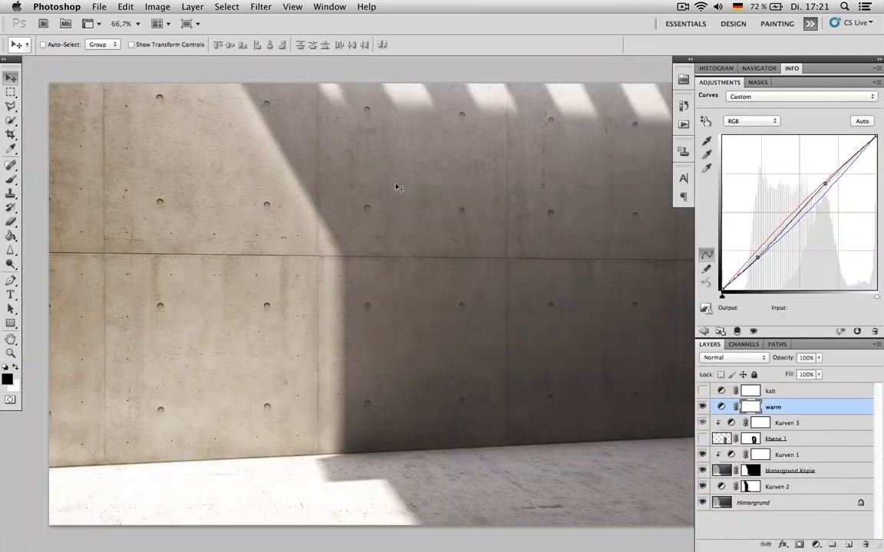
{"action": "key", "text": "super+v"}
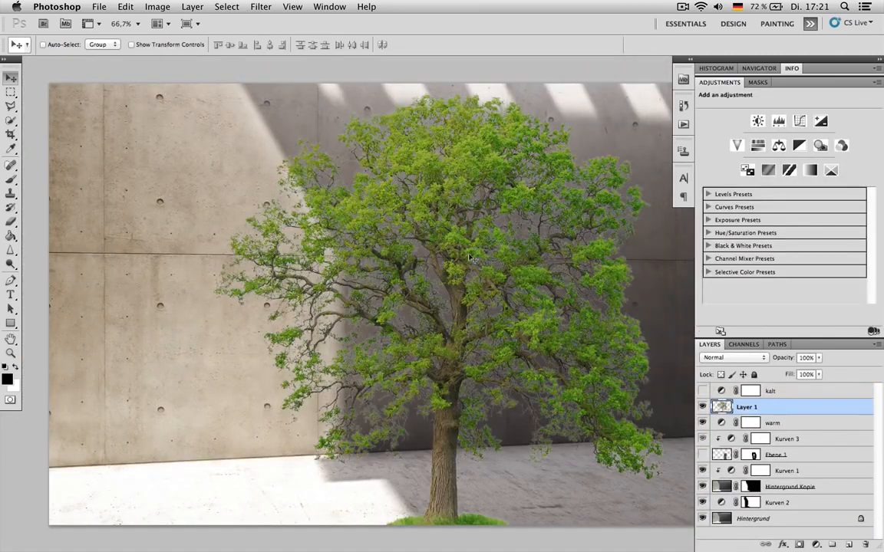
{"action": "left_click_drag", "start_coordinate": [460, 349], "coordinate": [129, 360]}
{"action": "left_click_drag", "start_coordinate": [129, 360], "coordinate": [122, 364]}
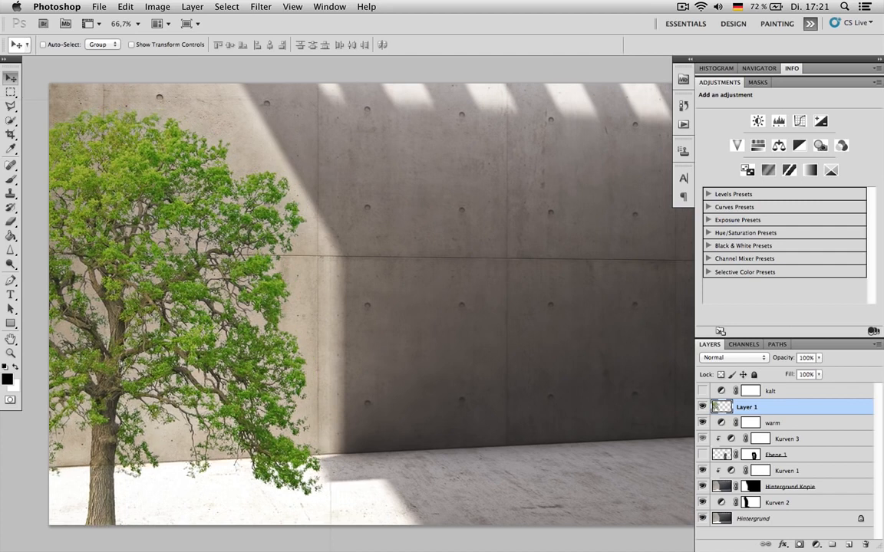
- Add a Color Overlay to the tree layer, Layer 1, using the dark wall-shadow tone #3a3431 in Normal mode at 100% opacity
{"action": "double_click", "coordinate": [790, 408]}
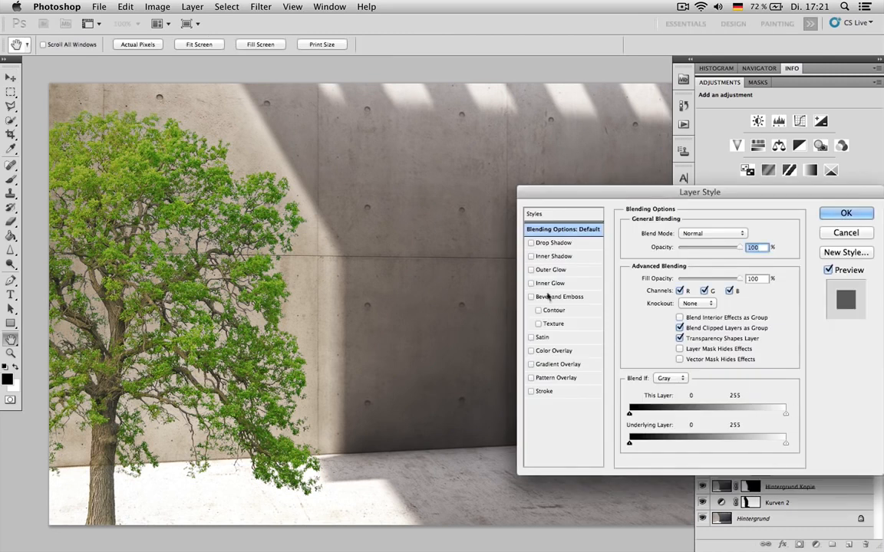
{"action": "left_click", "coordinate": [530, 351]}
{"action": "left_click", "coordinate": [553, 351]}
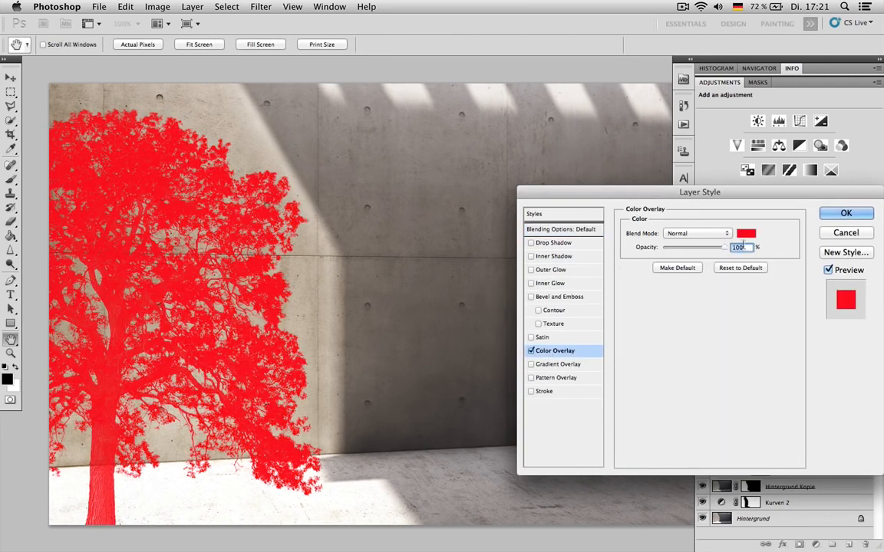
{"action": "left_click", "coordinate": [746, 233]}
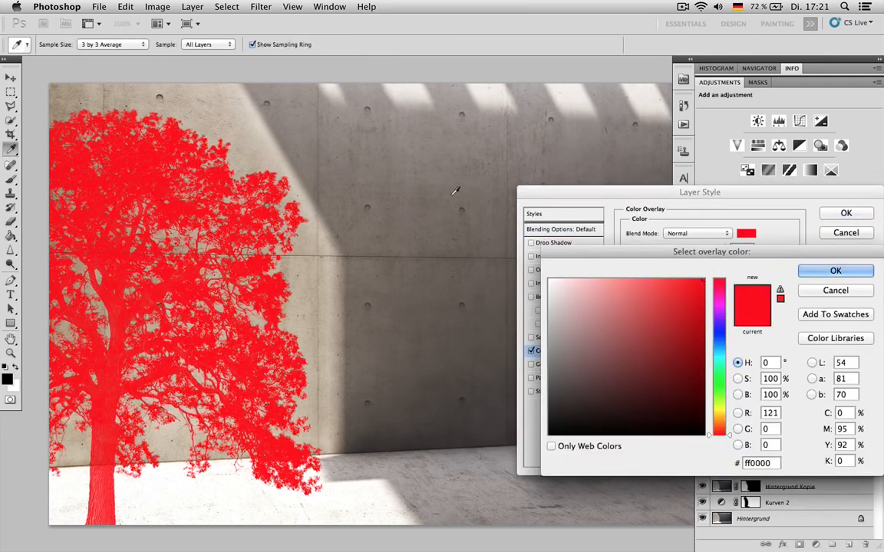
{"action": "left_click", "coordinate": [411, 173]}
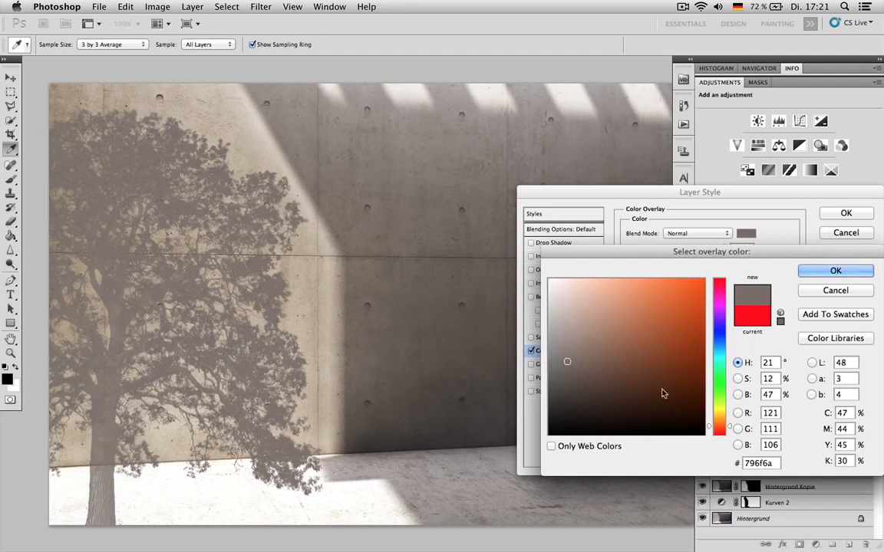
{"action": "left_click", "coordinate": [573, 399]}
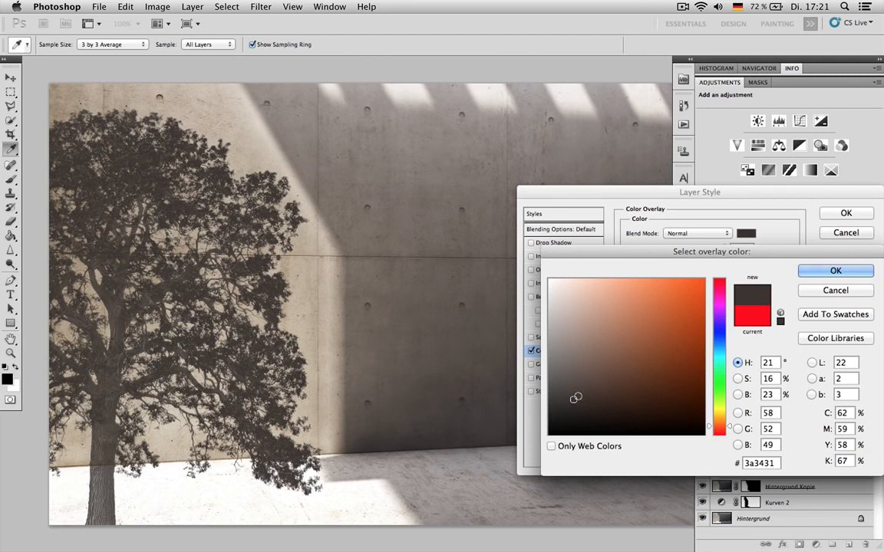
{"action": "key", "text": "Return"}
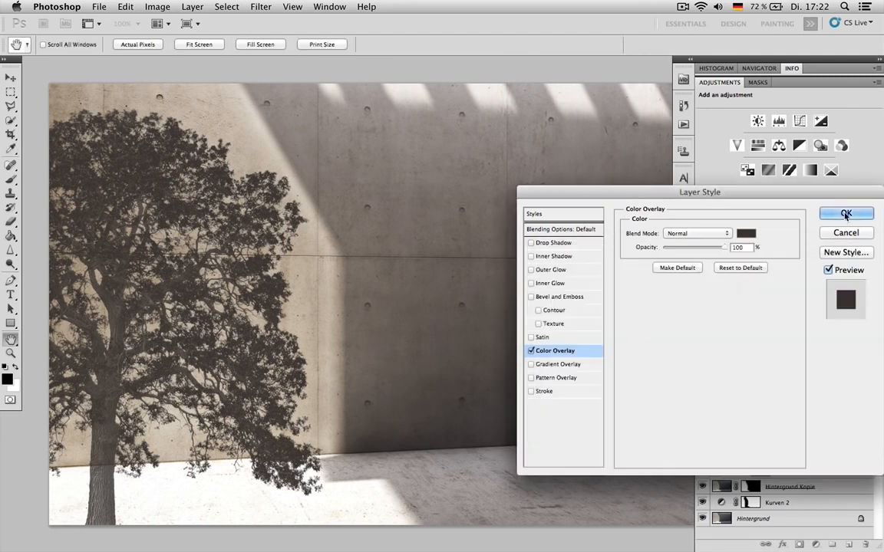
{"action": "left_click", "coordinate": [789, 213]}
- Soften the dark tree silhouette on Layer 1 with a Gaussian Blur so it resembles a cast shadow
{"action": "left_click", "coordinate": [262, 9]}
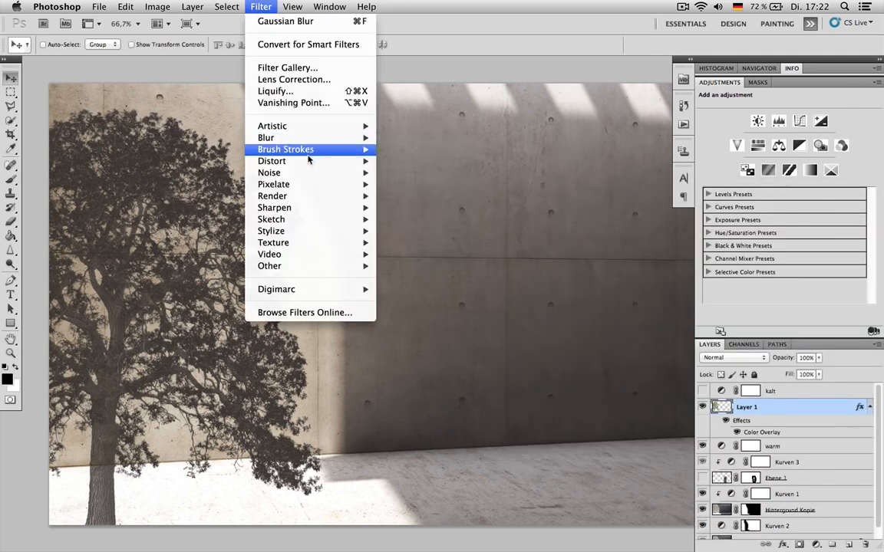
{"action": "mouse_move", "coordinate": [338, 138]}
{"action": "left_click", "coordinate": [428, 185]}
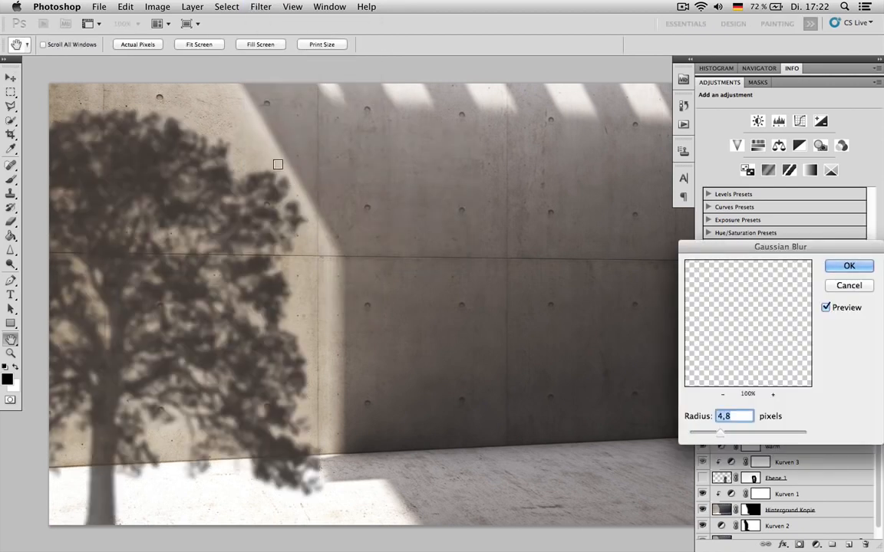
{"action": "left_click", "coordinate": [740, 430]}
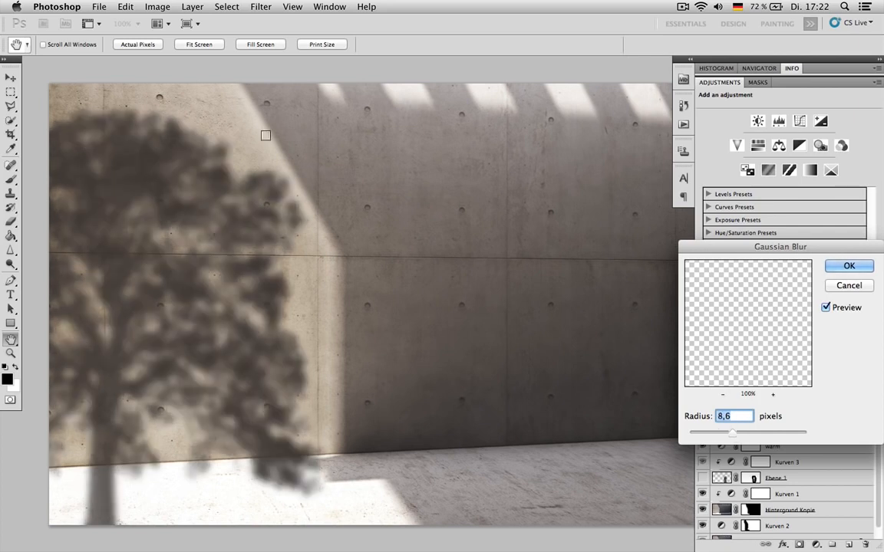
{"action": "left_click", "coordinate": [743, 436]}
{"action": "left_click_drag", "start_coordinate": [743, 436], "coordinate": [729, 438]}
{"action": "left_click", "coordinate": [849, 286]}
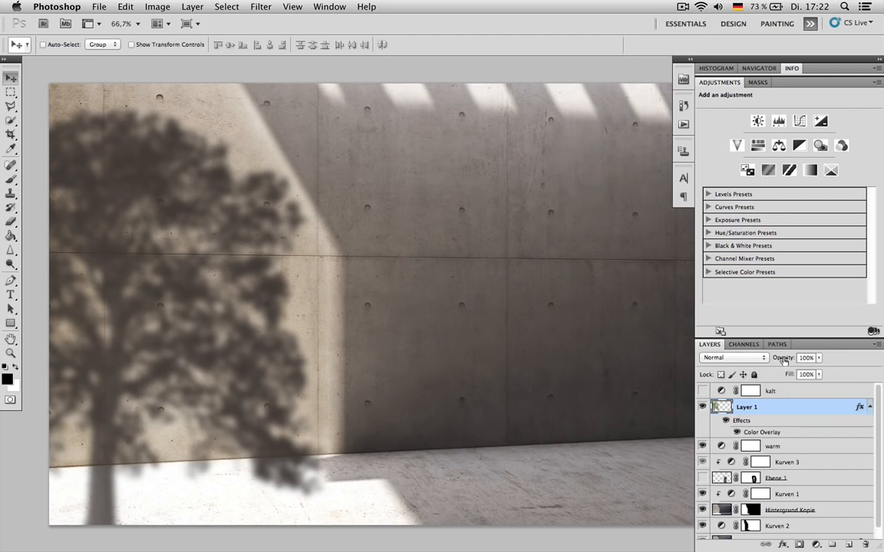
- Set the tree shadow layer to 81% opacity and shift it slightly left and down on the wall
{"action": "left_click_drag", "start_coordinate": [783, 360], "coordinate": [787, 361]}
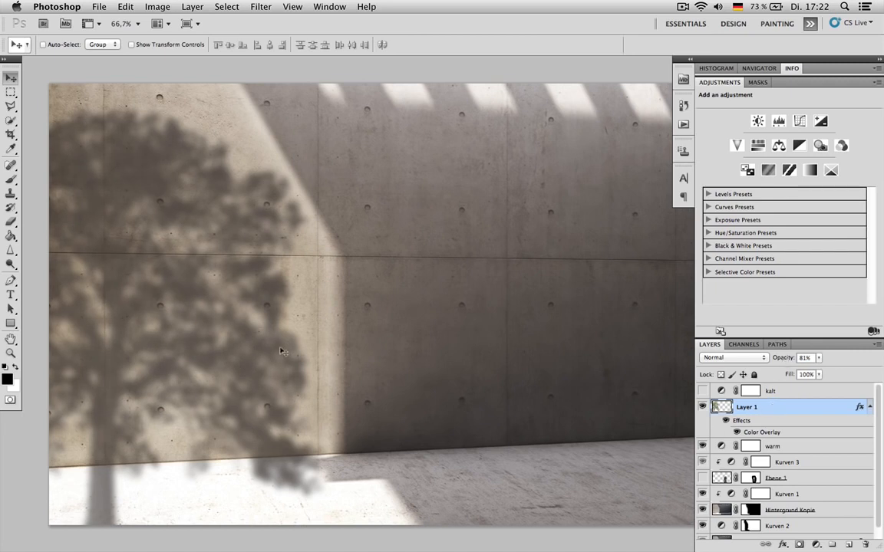
{"action": "left_click_drag", "start_coordinate": [215, 329], "coordinate": [185, 328]}
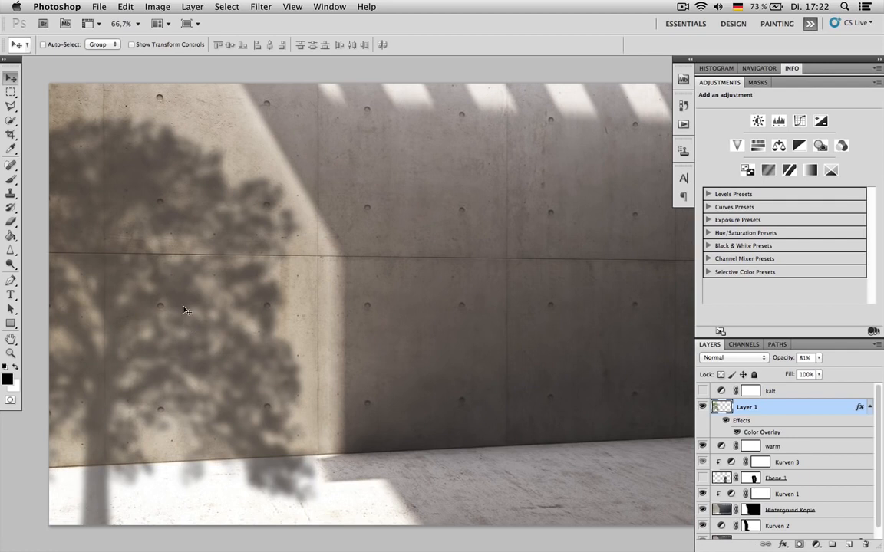
- Change the tree shadow's Color Overlay to the warm dark brown #392c27 after comparing brown and bluish tones
{"action": "double_click", "coordinate": [797, 435]}
{"action": "left_click", "coordinate": [750, 235]}
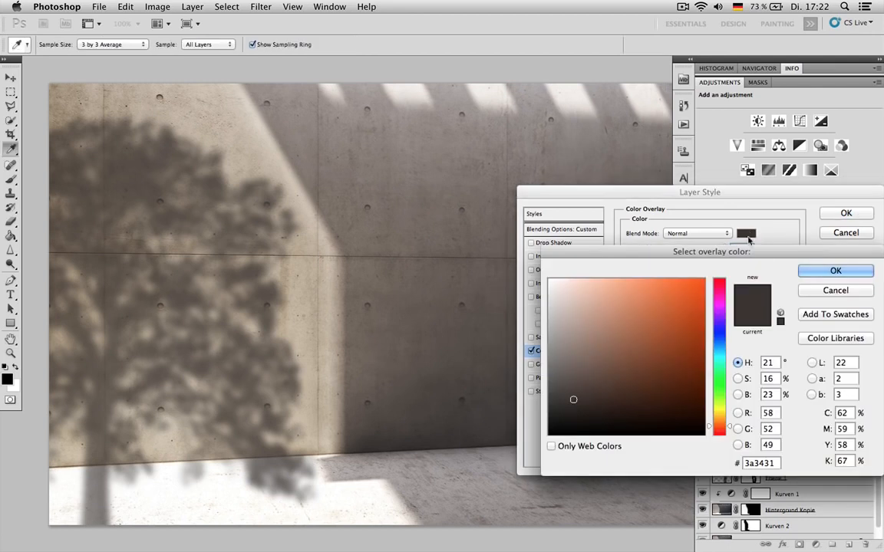
{"action": "left_click_drag", "start_coordinate": [606, 391], "coordinate": [601, 397]}
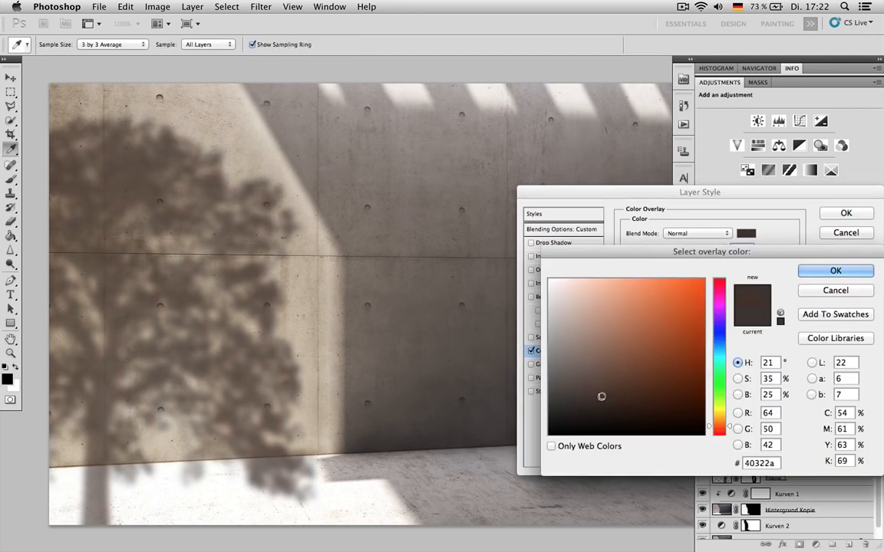
{"action": "type", "text": "6"}
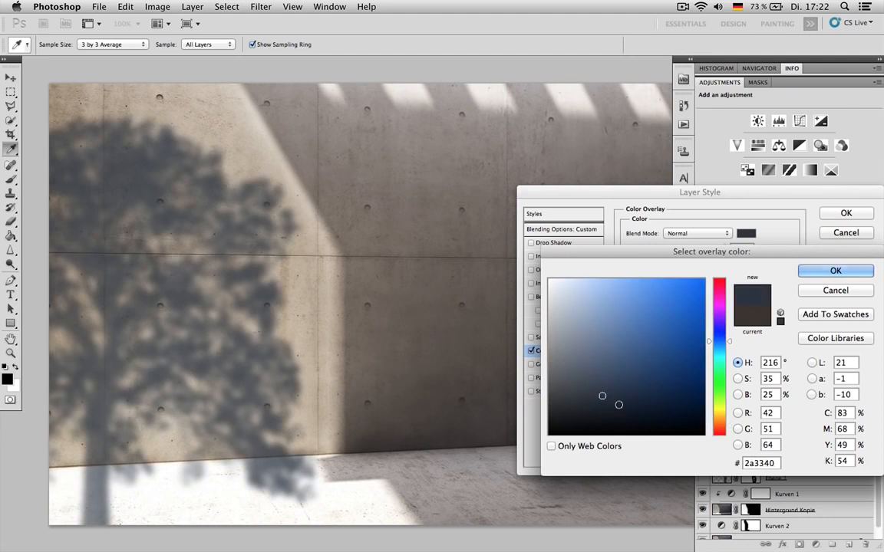
{"action": "left_click", "coordinate": [609, 371]}
{"action": "left_click", "coordinate": [610, 402]}
{"action": "left_click", "coordinate": [589, 407]}
{"action": "left_click", "coordinate": [721, 423]}
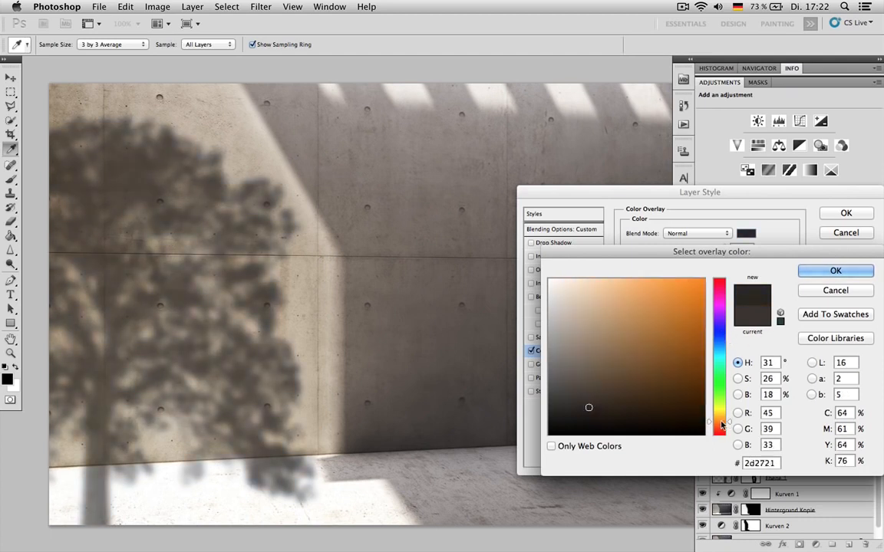
{"action": "left_click", "coordinate": [595, 399]}
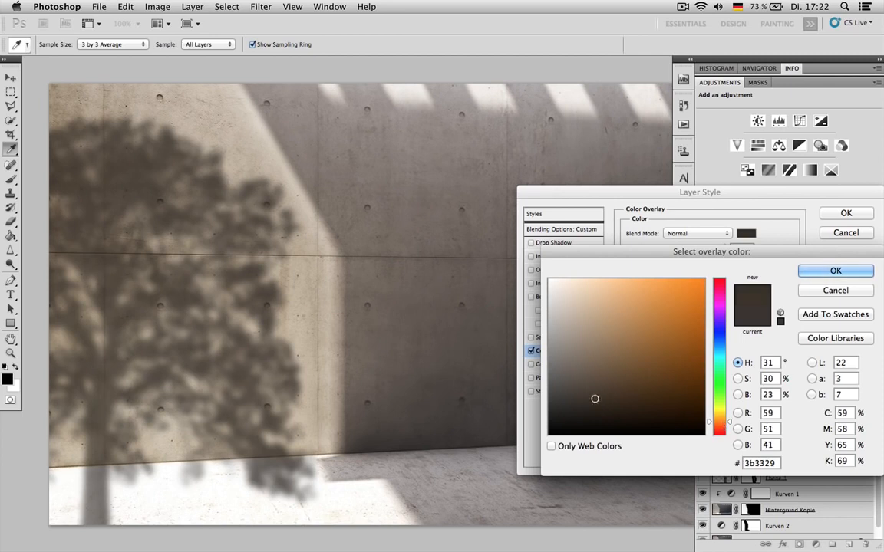
{"action": "left_click", "coordinate": [722, 430]}
{"action": "left_click", "coordinate": [596, 400]}
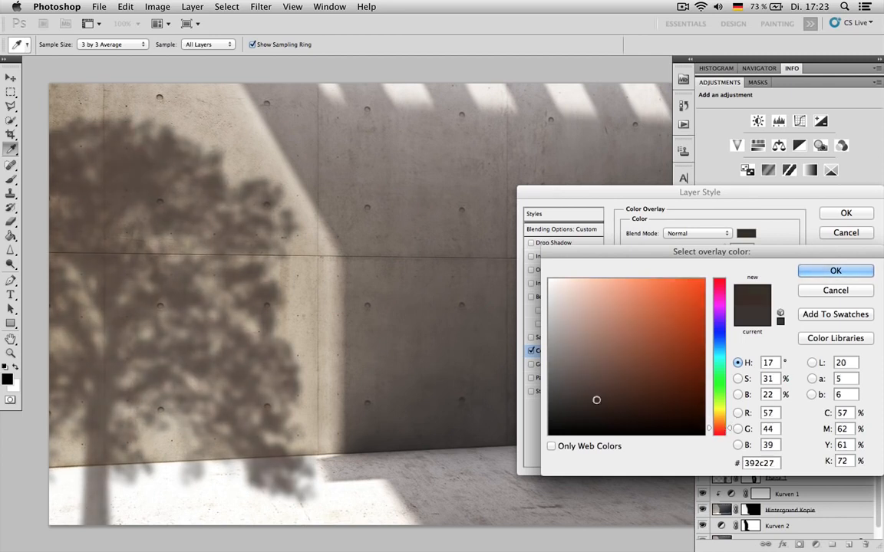
{"action": "key", "text": "Return"}
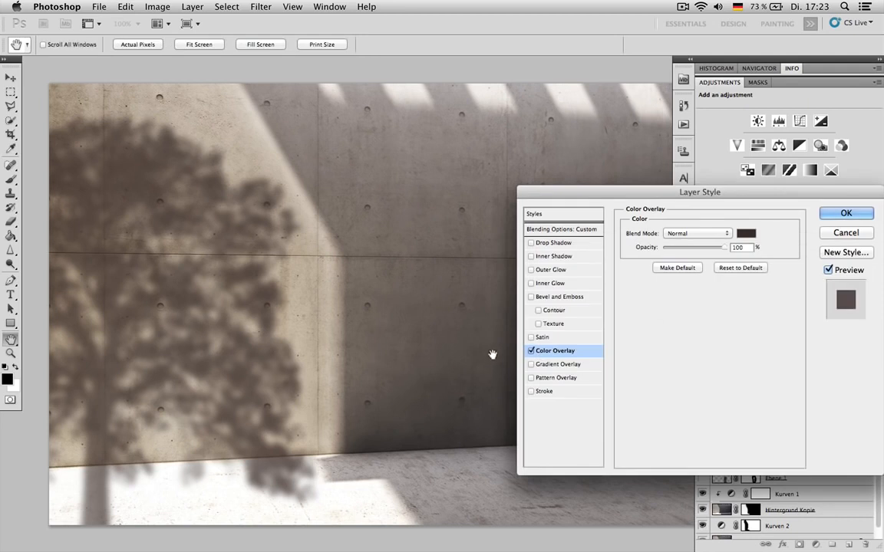
{"action": "key", "text": "Return"}
- Select the part of the tree shadow lying on the floor with the Polygonal Lasso, following the wall's base edge
{"action": "key", "text": "l"}
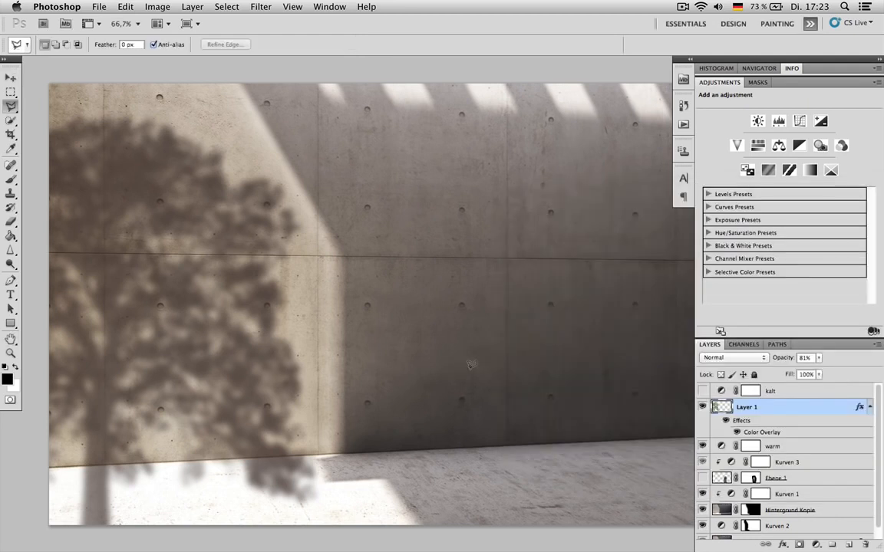
{"action": "left_click", "coordinate": [334, 454]}
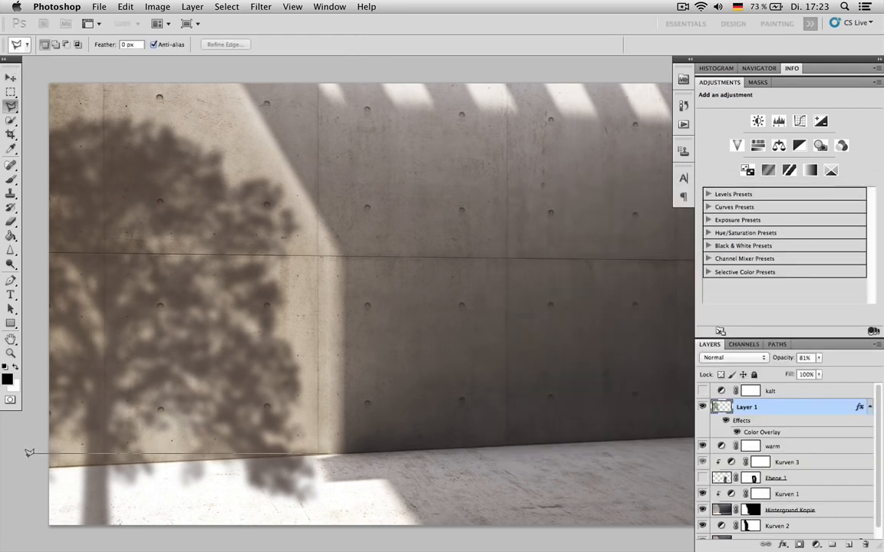
{"action": "left_click", "coordinate": [26, 469]}
{"action": "left_click", "coordinate": [39, 535]}
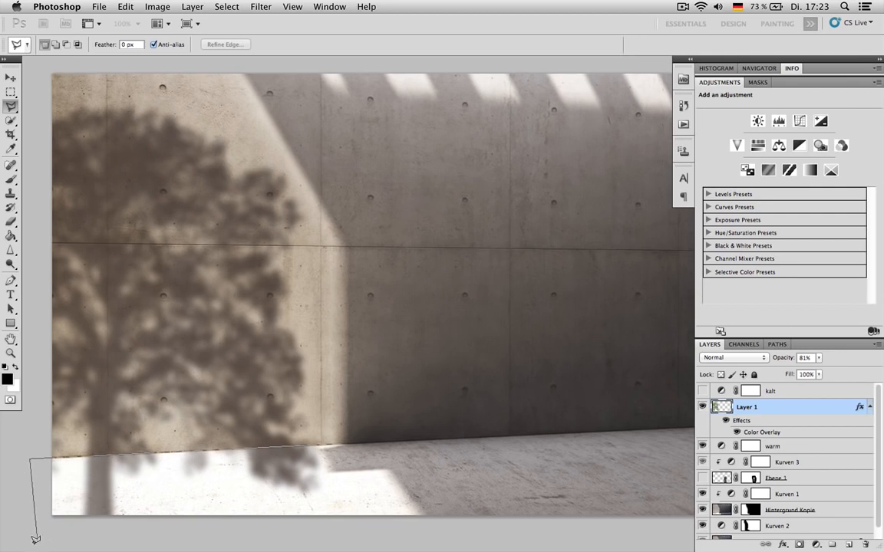
{"action": "left_click", "coordinate": [332, 518]}
{"action": "left_click", "coordinate": [339, 436]}
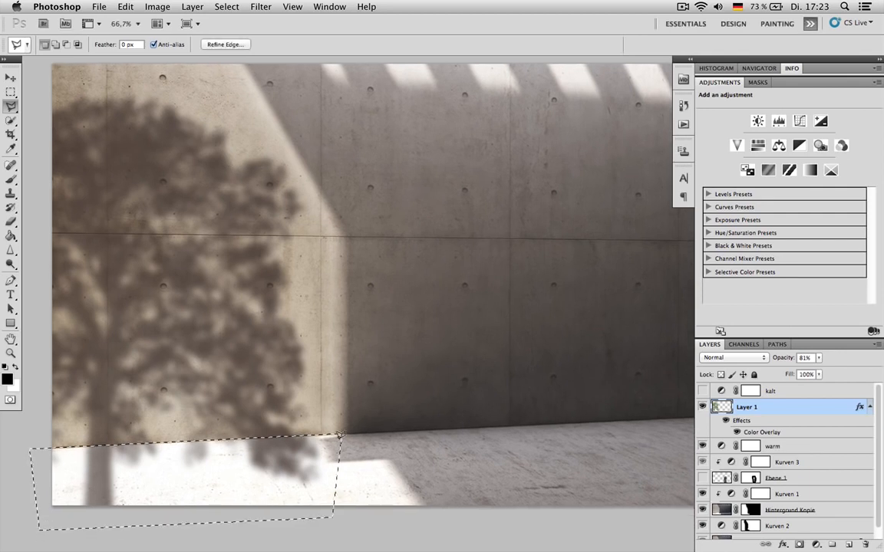
- Skew the selected floor shadow by -23° horizontally at 91.1% height with Free Transform and drop the selection
{"action": "key", "text": "super+t"}
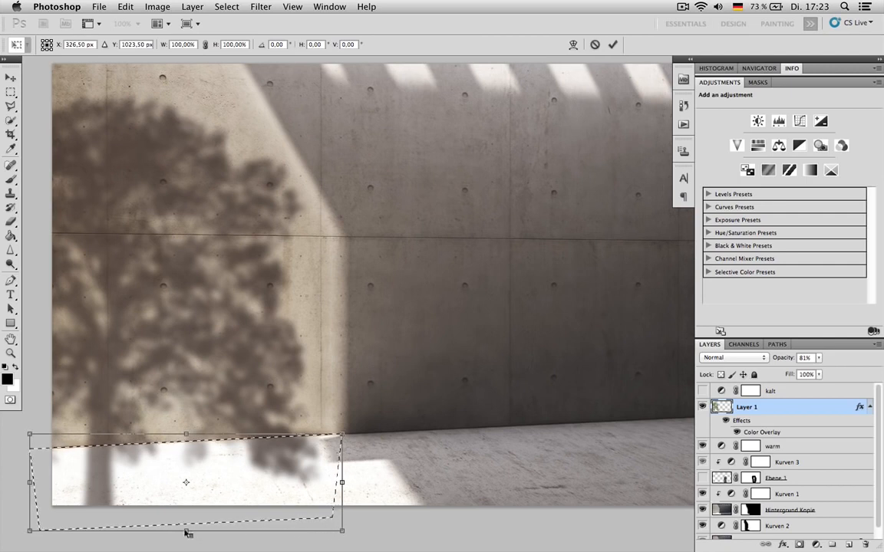
{"action": "left_click_drag", "start_coordinate": [185, 531], "coordinate": [148, 524]}
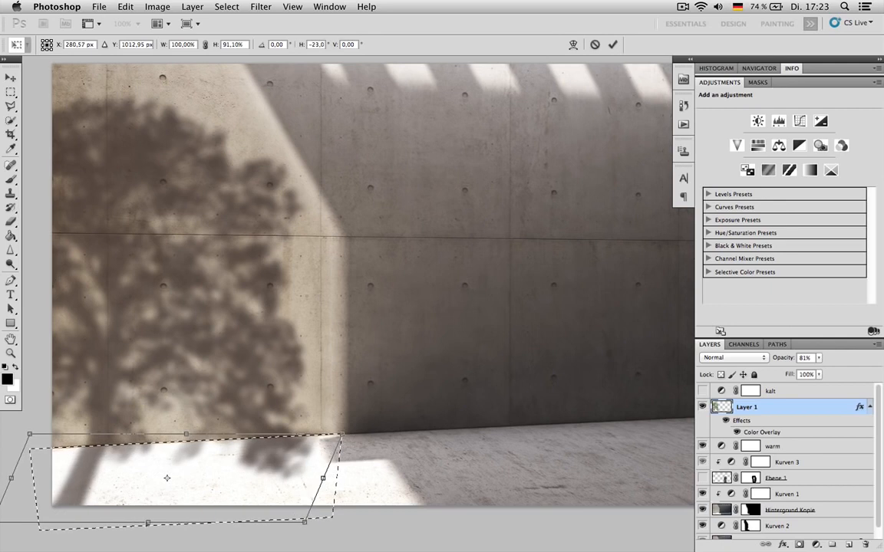
{"action": "key", "text": "Return"}
{"action": "left_click", "coordinate": [169, 501]}
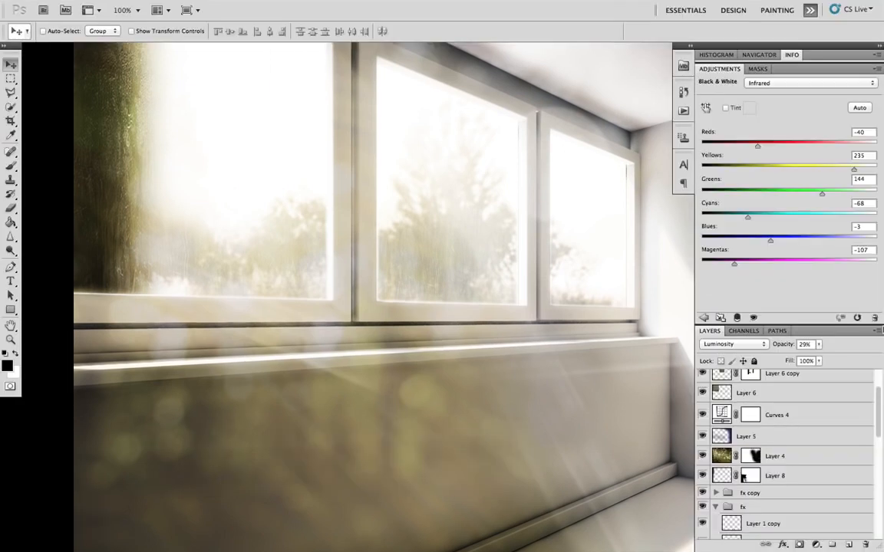
- In the window interior image, hide all layers and groups from Black & White 1 down to the fx group
{"action": "left_click_drag", "start_coordinate": [577, 329], "coordinate": [498, 315]}
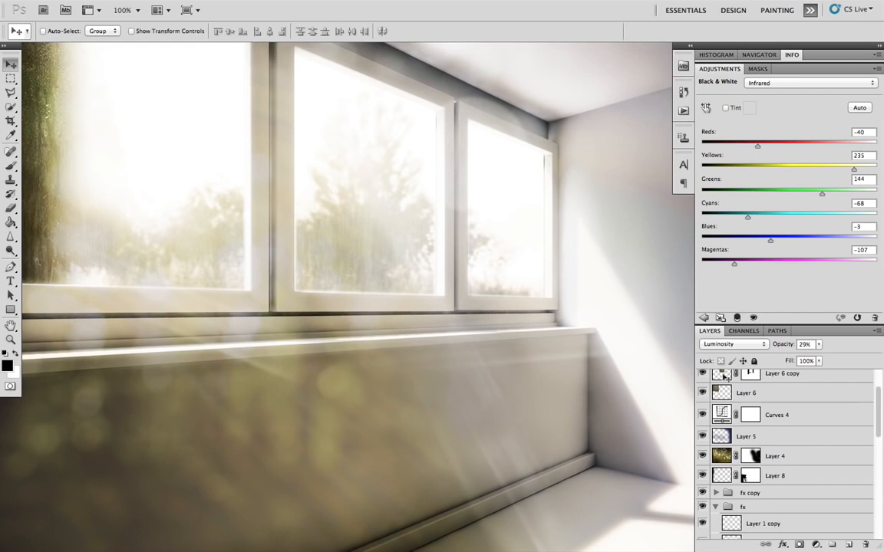
{"action": "scroll", "coordinate": [817, 412], "scroll_direction": "up", "scroll_amount": 3}
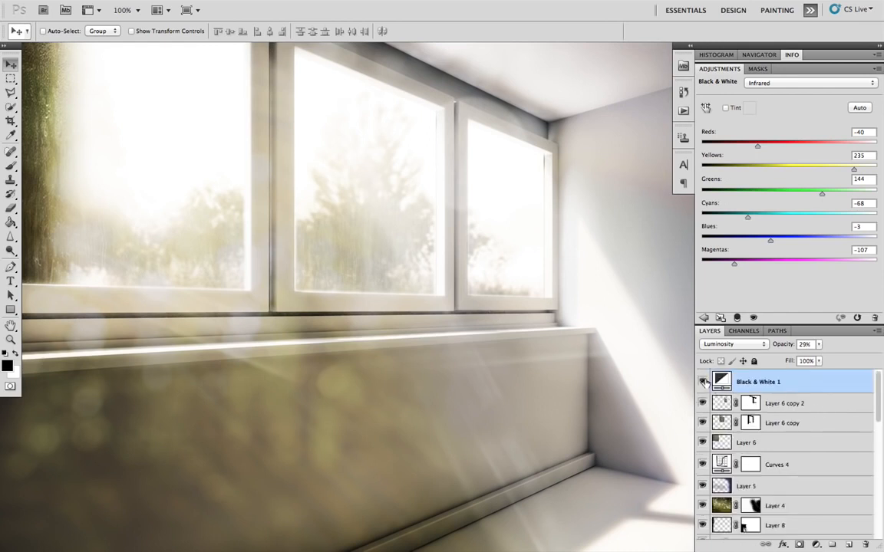
{"action": "left_click_drag", "start_coordinate": [703, 381], "coordinate": [702, 476]}
{"action": "left_click", "coordinate": [703, 446]}
{"action": "left_click", "coordinate": [715, 460]}
{"action": "left_click", "coordinate": [702, 460]}
{"action": "scroll", "coordinate": [722, 451], "scroll_direction": "down", "scroll_amount": 1}
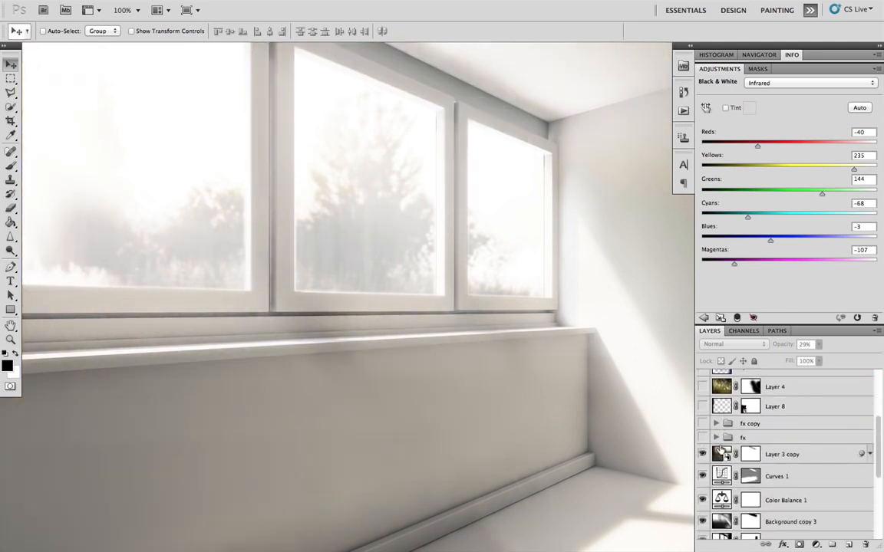
- Hide Layer 3 copy, Curves 1, Color Balance 1, Background copy 3 and Background copy 2
{"action": "left_click", "coordinate": [702, 454]}
{"action": "left_click", "coordinate": [703, 477]}
{"action": "left_click", "coordinate": [702, 501]}
{"action": "scroll", "coordinate": [737, 468], "scroll_direction": "down", "scroll_amount": 2}
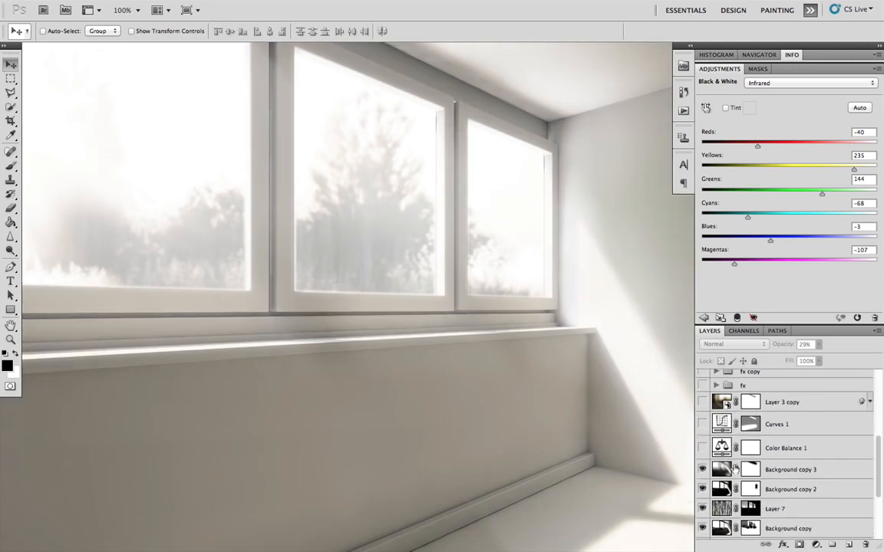
{"action": "left_click", "coordinate": [702, 469]}
{"action": "left_click", "coordinate": [702, 489]}
{"action": "scroll", "coordinate": [722, 460], "scroll_direction": "down", "scroll_amount": 1}
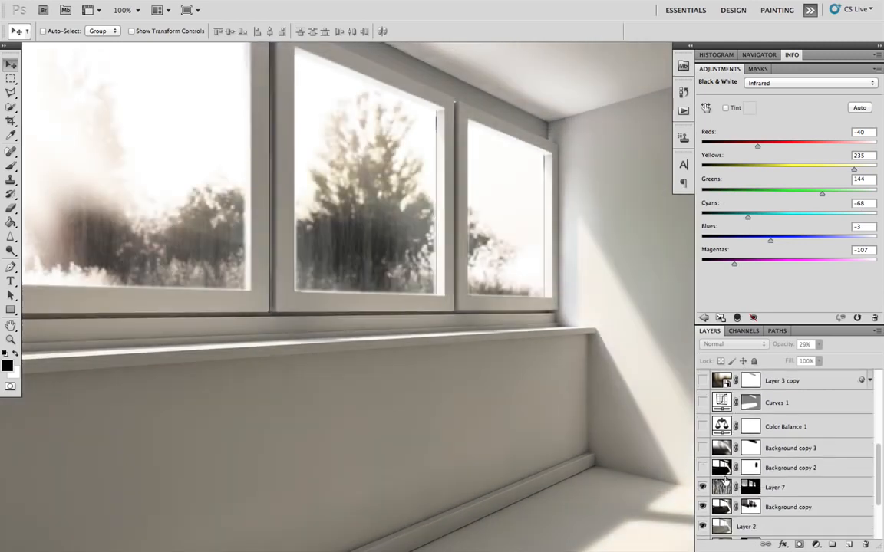
- Hide Layer 7, Background copy and Layer 2 to strip the window interior down further
{"action": "left_click", "coordinate": [702, 483]}
{"action": "scroll", "coordinate": [737, 484], "scroll_direction": "down", "scroll_amount": 2}
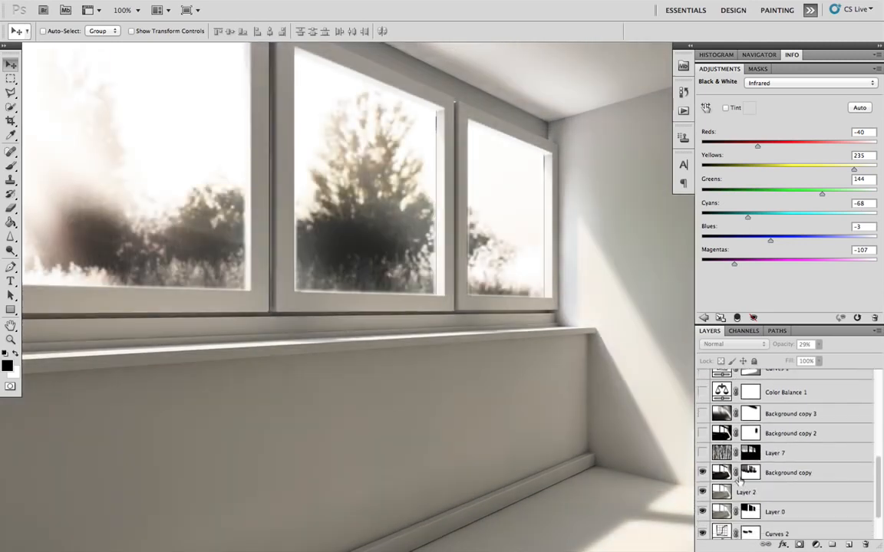
{"action": "left_click", "coordinate": [703, 473]}
{"action": "scroll", "coordinate": [703, 489], "scroll_direction": "down", "scroll_amount": 2}
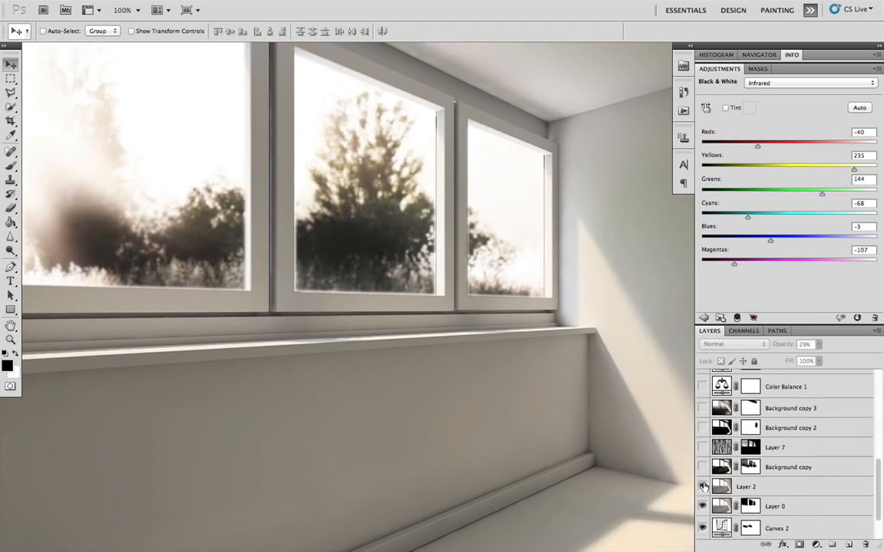
{"action": "left_click", "coordinate": [702, 472]}
{"action": "scroll", "coordinate": [703, 472], "scroll_direction": "down", "scroll_amount": 3}
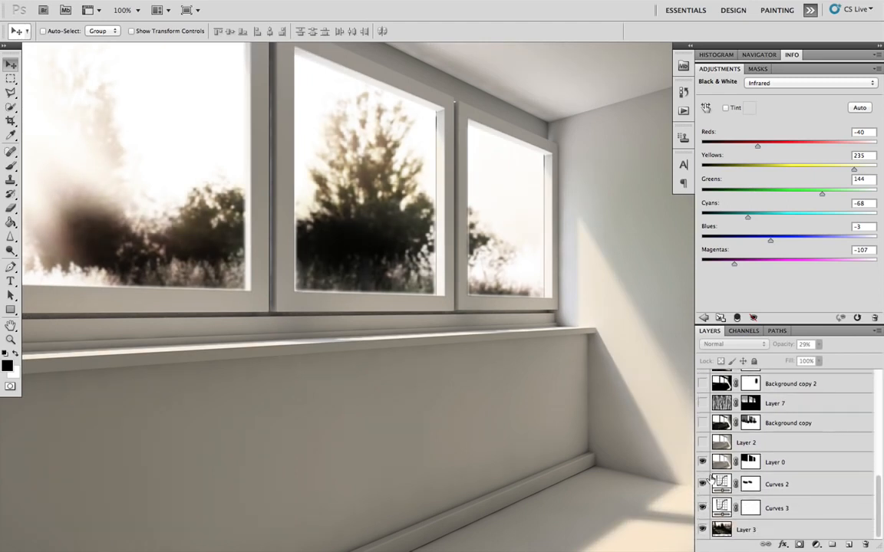
- Show only Layer 0 and disable its layer mask
{"action": "left_click", "coordinate": [703, 462], "text": "alt"}
{"action": "right_click", "coordinate": [750, 462]}
{"action": "left_click", "coordinate": [733, 428]}
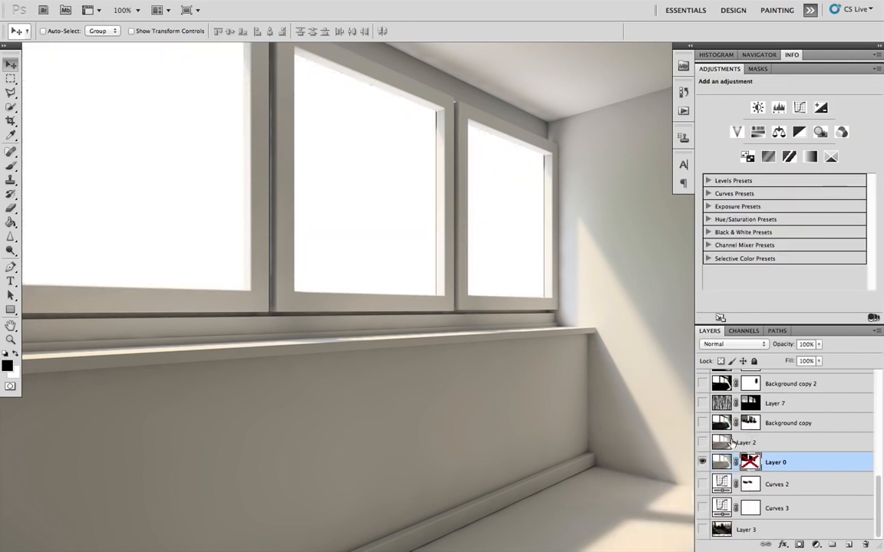
- Compare Layer 0 with its layer mask enabled and disabled, leaving the mask disabled
{"action": "right_click", "coordinate": [750, 462]}
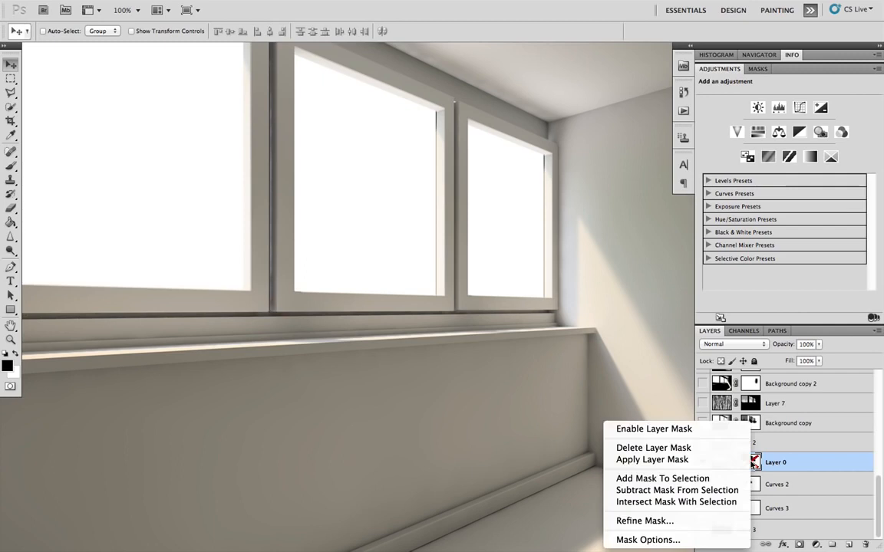
{"action": "left_click", "coordinate": [714, 432]}
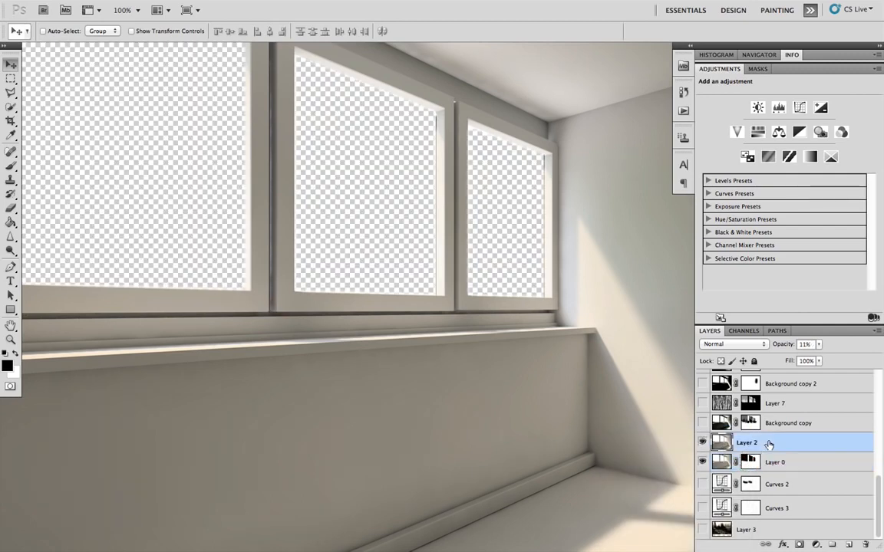
{"action": "right_click", "coordinate": [751, 462]}
{"action": "left_click", "coordinate": [653, 429]}
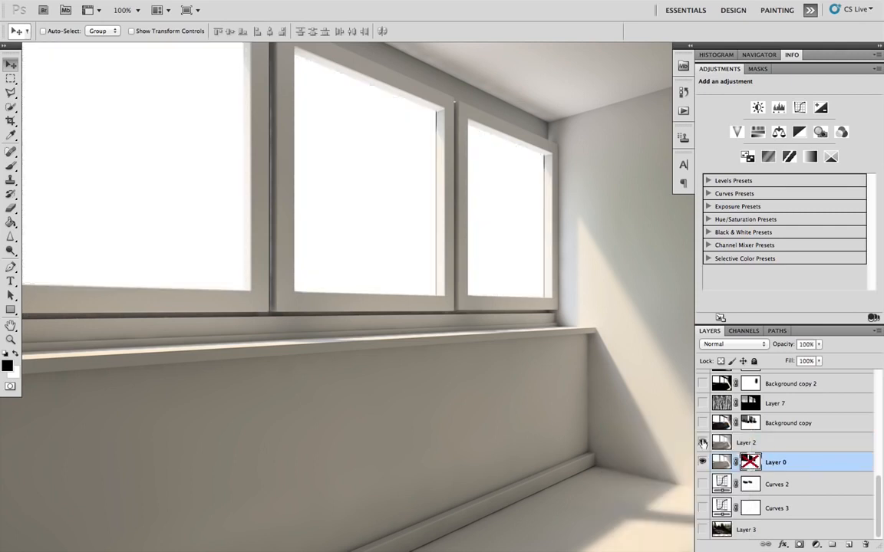
- Show Layer 2 and Background copy above Layer 0, comparing the image with and without Background copy
{"action": "left_click", "coordinate": [702, 443]}
{"action": "left_click", "coordinate": [722, 443]}
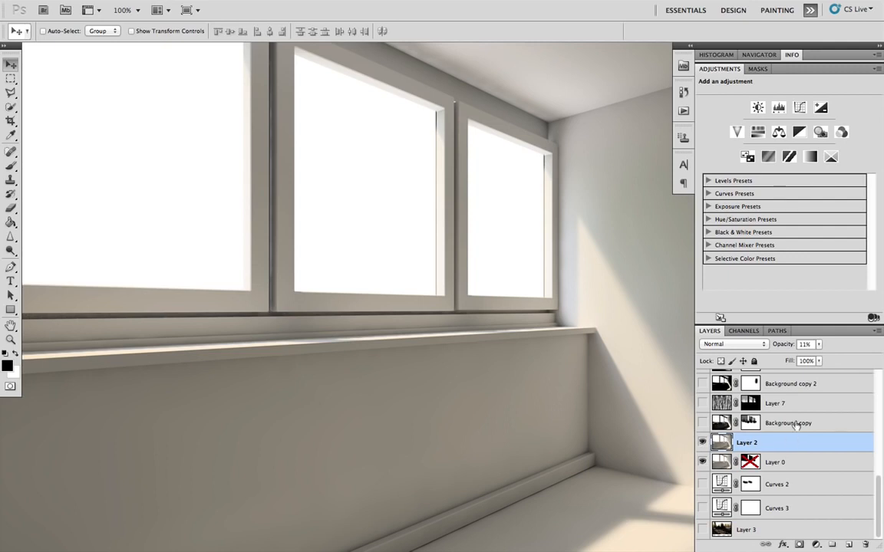
{"action": "left_click", "coordinate": [702, 423]}
{"action": "left_click", "coordinate": [702, 423]}
{"action": "left_click", "coordinate": [703, 422]}
{"action": "left_click", "coordinate": [795, 423]}
{"action": "left_click", "coordinate": [702, 423]}
{"action": "left_click", "coordinate": [702, 423]}
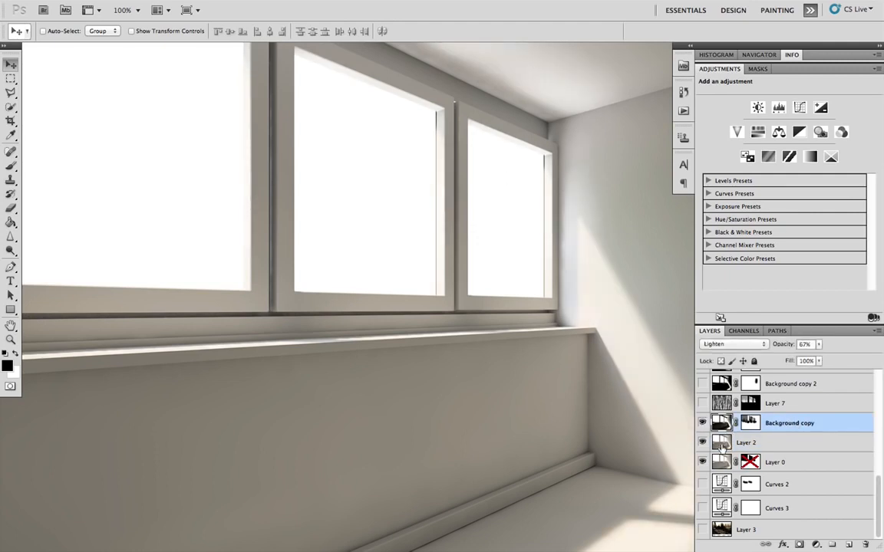
{"action": "left_click", "coordinate": [702, 422]}
{"action": "left_click", "coordinate": [702, 423]}
- Show Background copy 2 and Background copy 3, comparing the whole image with and without Background copy 3
{"action": "key", "text": "super+minus"}
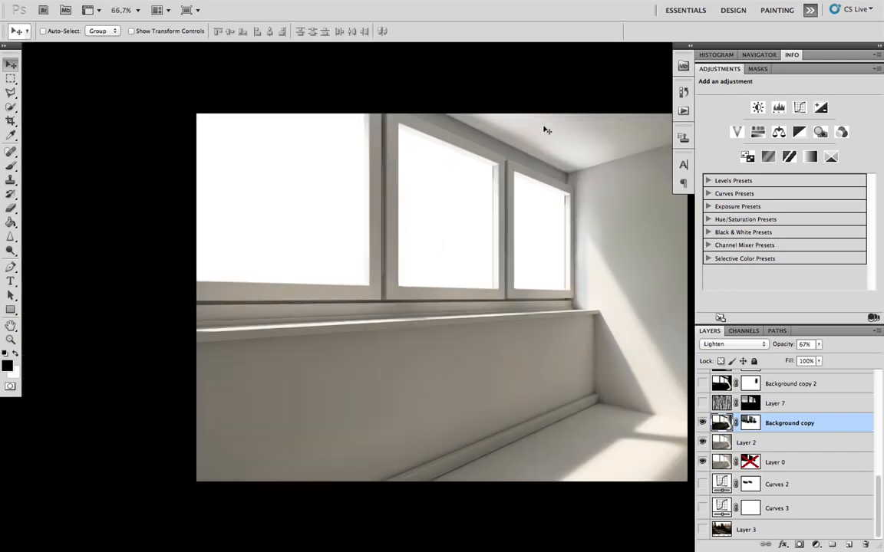
{"action": "scroll", "coordinate": [796, 444], "scroll_direction": "up", "scroll_amount": 1}
{"action": "scroll", "coordinate": [771, 434], "scroll_direction": "up", "scroll_amount": 1}
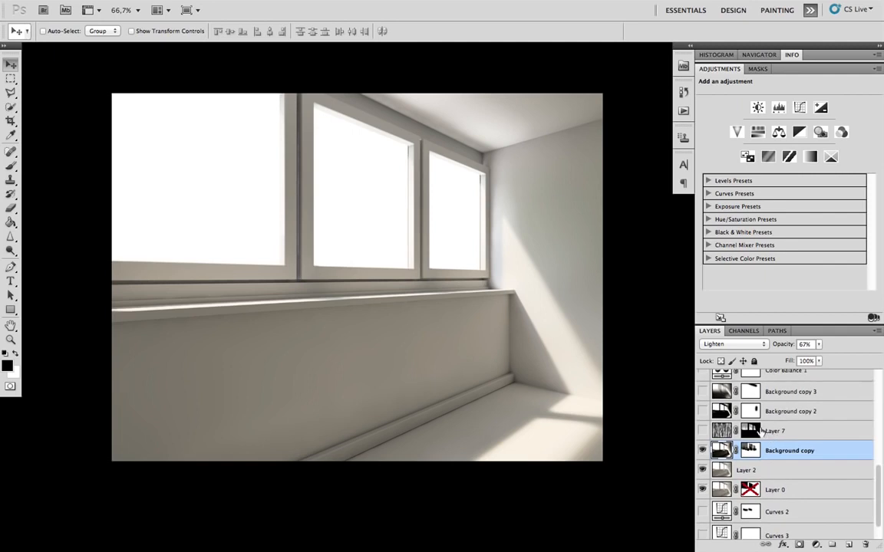
{"action": "left_click", "coordinate": [703, 411]}
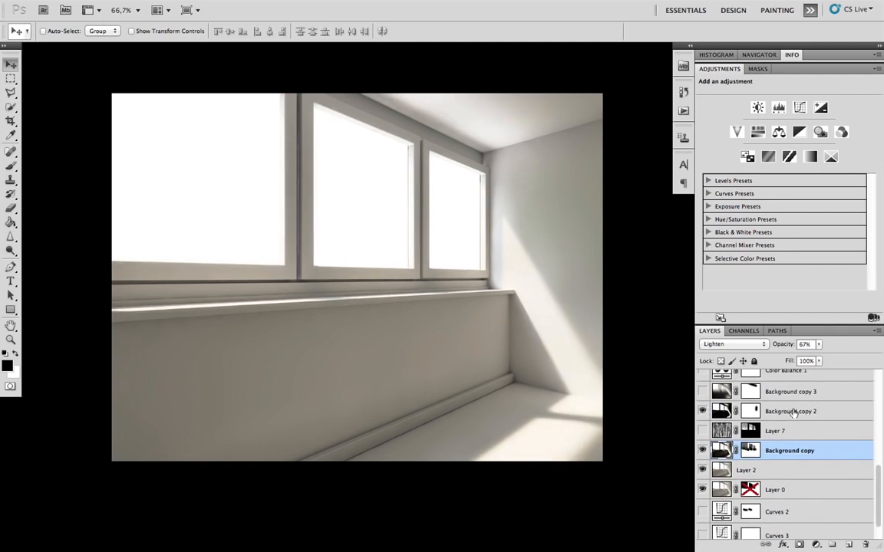
{"action": "scroll", "coordinate": [790, 413], "scroll_direction": "up", "scroll_amount": 1}
{"action": "left_click", "coordinate": [703, 394]}
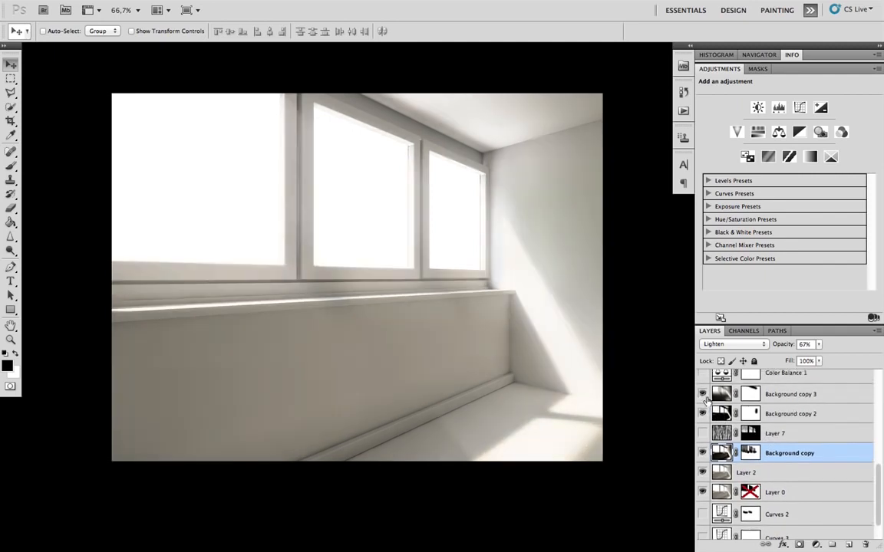
{"action": "scroll", "coordinate": [779, 405], "scroll_direction": "up", "scroll_amount": 4}
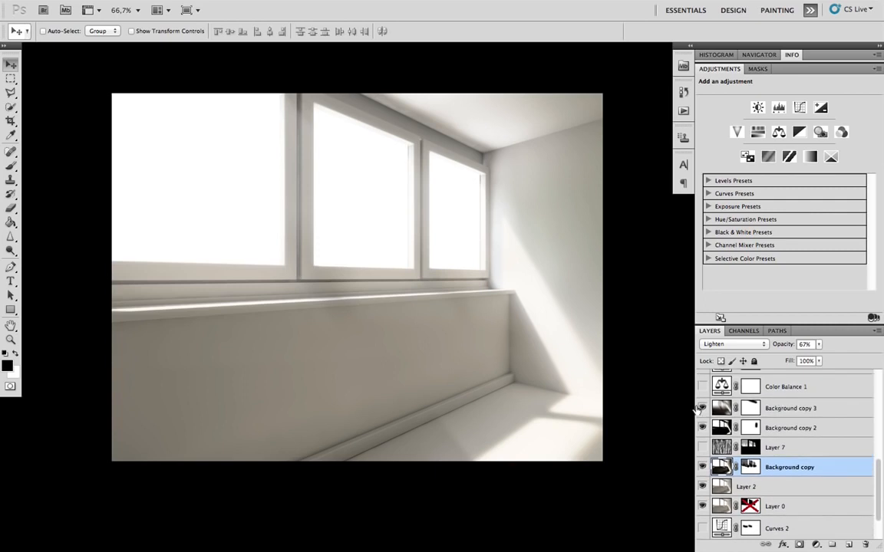
{"action": "left_click", "coordinate": [704, 409]}
{"action": "left_click", "coordinate": [703, 408]}
- Show the Color Balance 1 and Curves 1 adjustments and the fx and fx copy groups
{"action": "scroll", "coordinate": [748, 416], "scroll_direction": "up", "scroll_amount": 1}
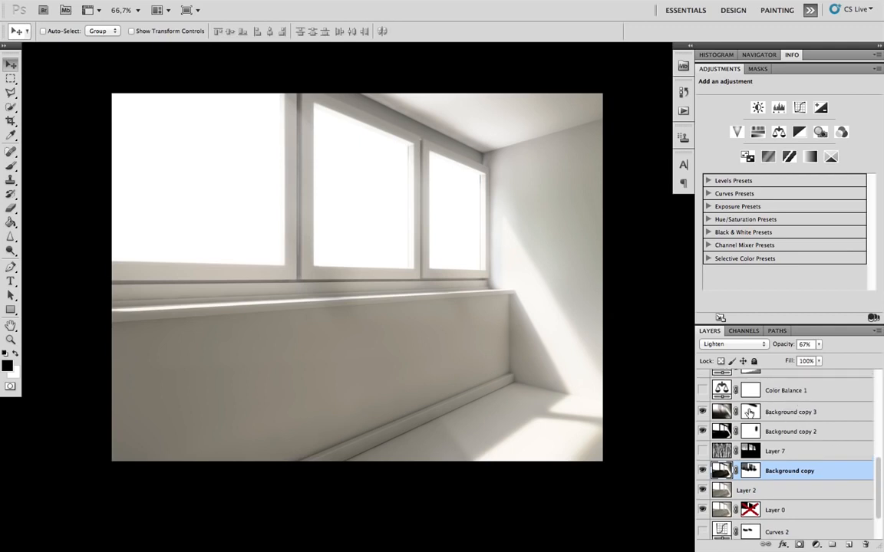
{"action": "scroll", "coordinate": [749, 415], "scroll_direction": "up", "scroll_amount": 1}
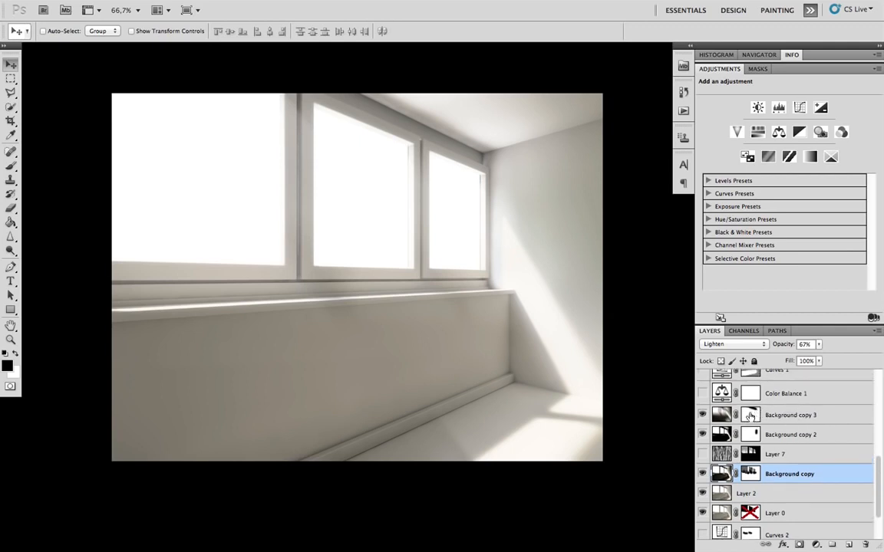
{"action": "scroll", "coordinate": [735, 406], "scroll_direction": "up", "scroll_amount": 5}
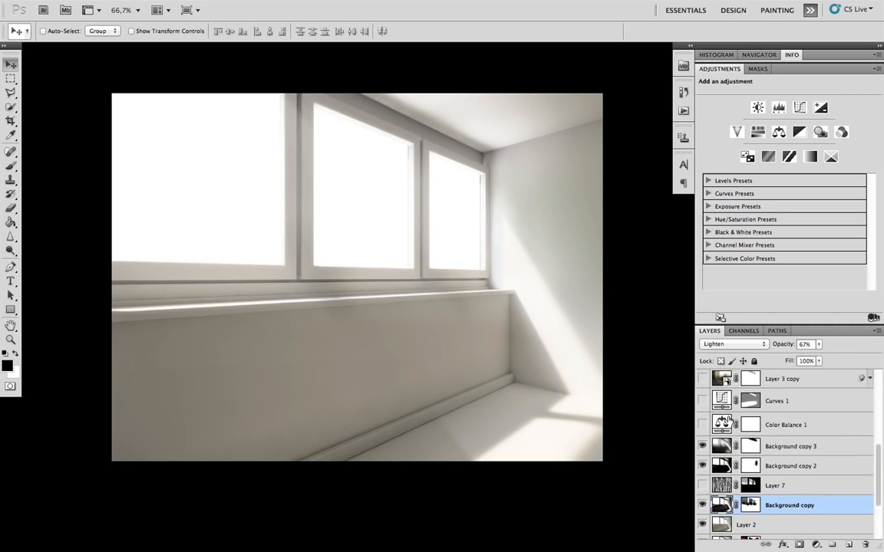
{"action": "left_click", "coordinate": [703, 425]}
{"action": "scroll", "coordinate": [702, 422], "scroll_direction": "up", "scroll_amount": 2}
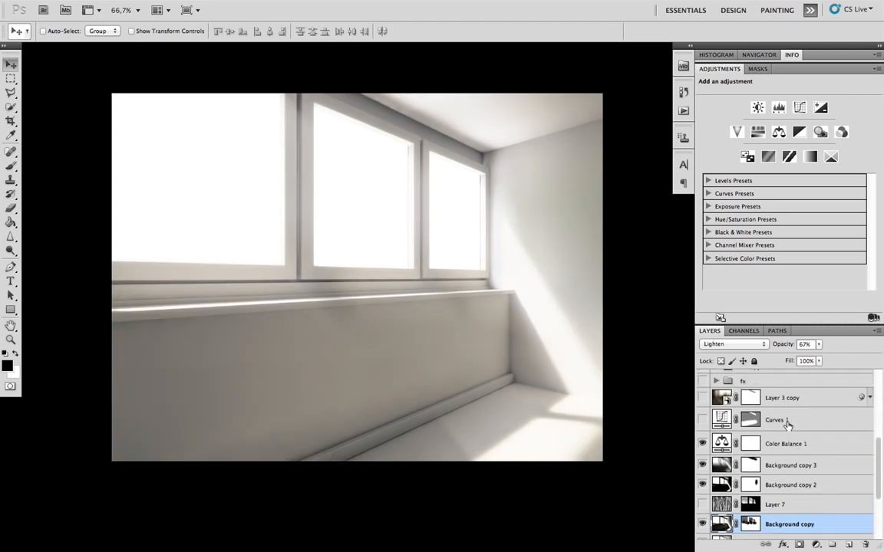
{"action": "left_click", "coordinate": [702, 420]}
{"action": "scroll", "coordinate": [743, 422], "scroll_direction": "up", "scroll_amount": 3}
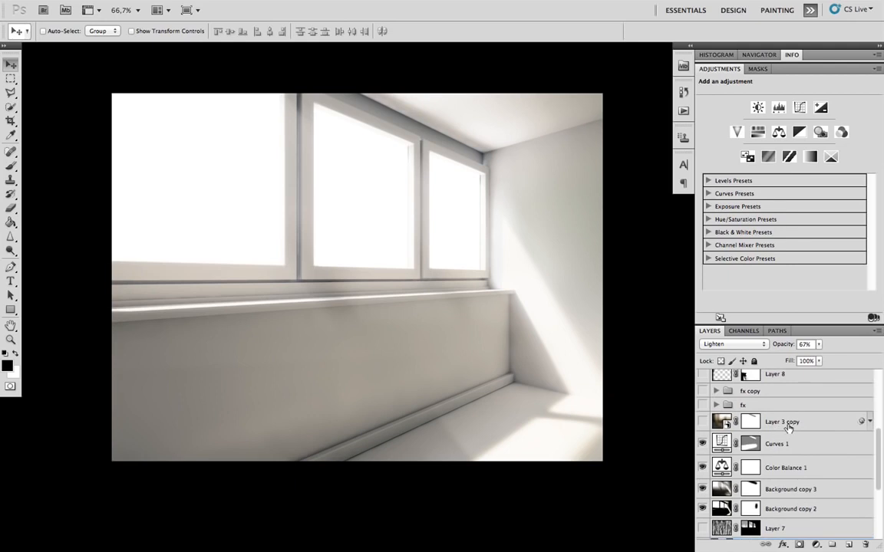
{"action": "scroll", "coordinate": [789, 428], "scroll_direction": "up", "scroll_amount": 3}
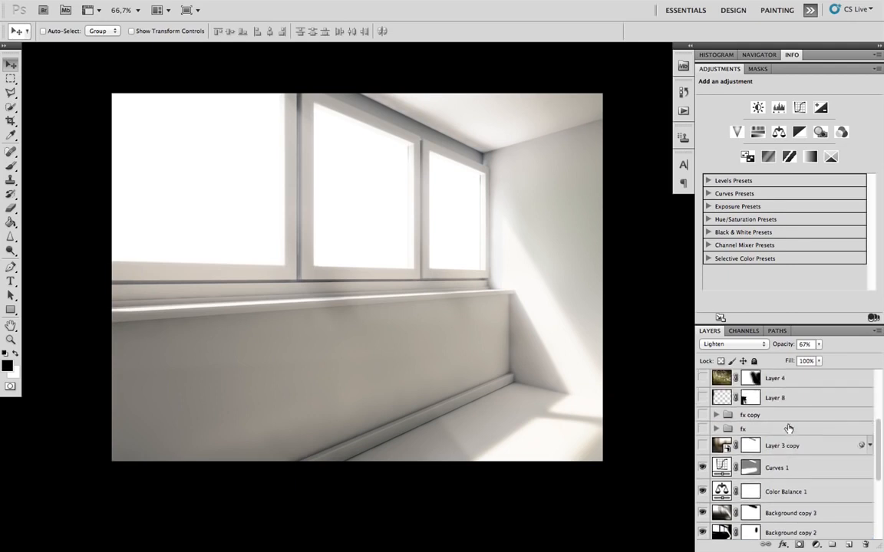
{"action": "left_click", "coordinate": [702, 434]}
- Preview the Curves 4 adjustment on the interior, leaving it hidden
{"action": "scroll", "coordinate": [775, 422], "scroll_direction": "up", "scroll_amount": 4}
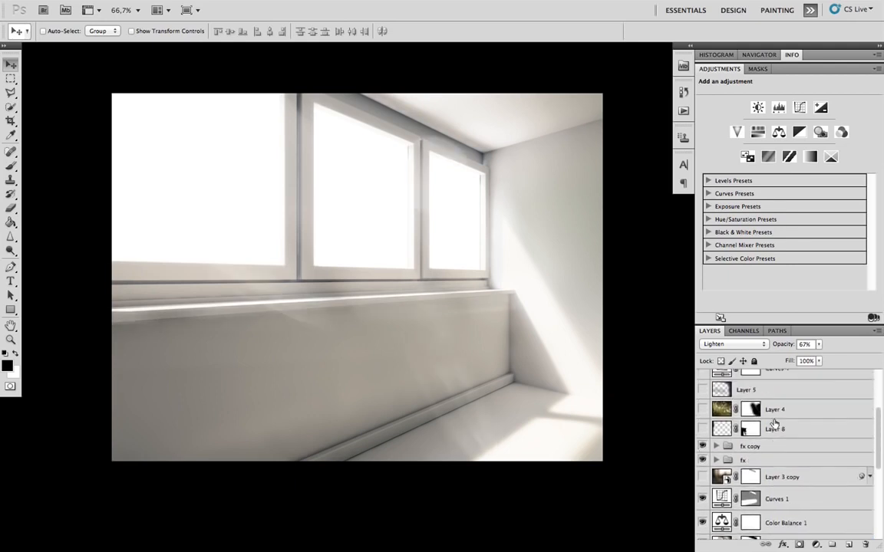
{"action": "scroll", "coordinate": [698, 381], "scroll_direction": "up", "scroll_amount": 2}
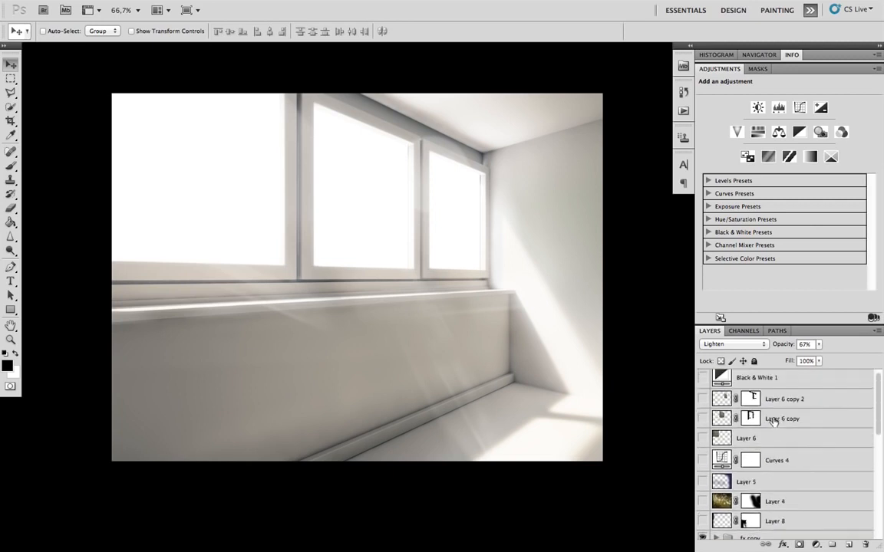
{"action": "left_click", "coordinate": [703, 461]}
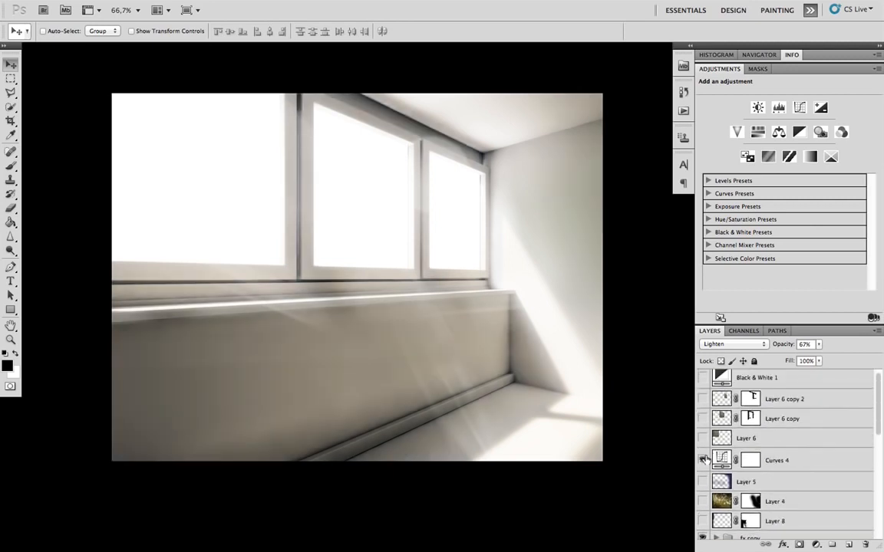
{"action": "left_click", "coordinate": [703, 459]}
- Enable Layer 0's layer mask and show the Layer 3 background behind the windows, comparing it on and off
{"action": "scroll", "coordinate": [790, 400], "scroll_direction": "down", "scroll_amount": 1}
{"action": "scroll", "coordinate": [791, 400], "scroll_direction": "down", "scroll_amount": 10}
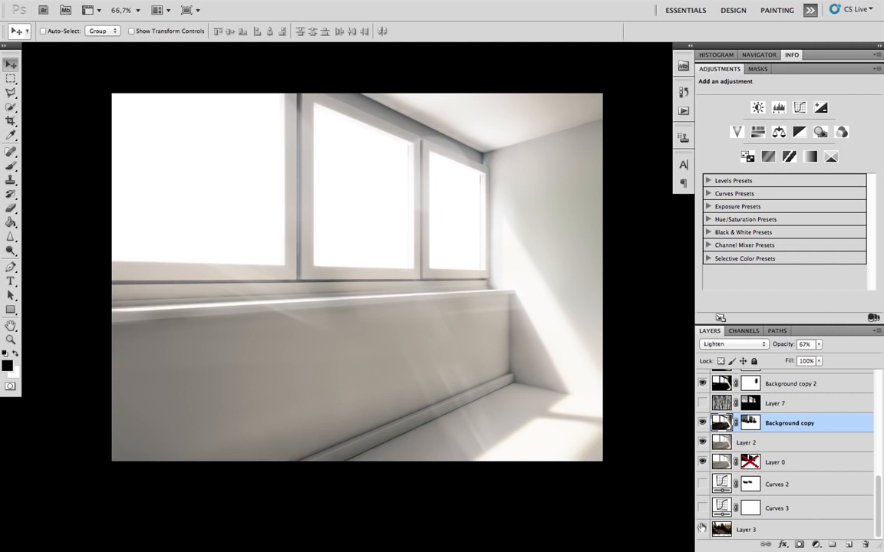
{"action": "right_click", "coordinate": [750, 462]}
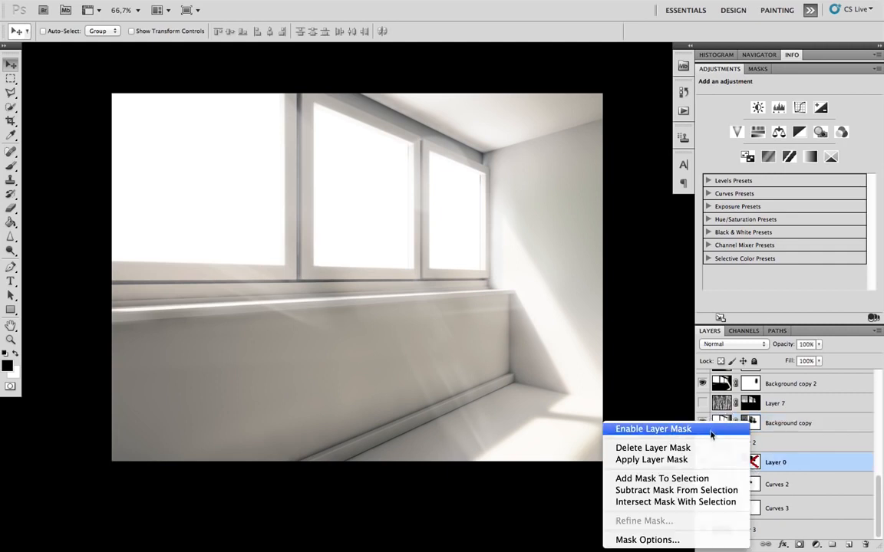
{"action": "left_click", "coordinate": [672, 434]}
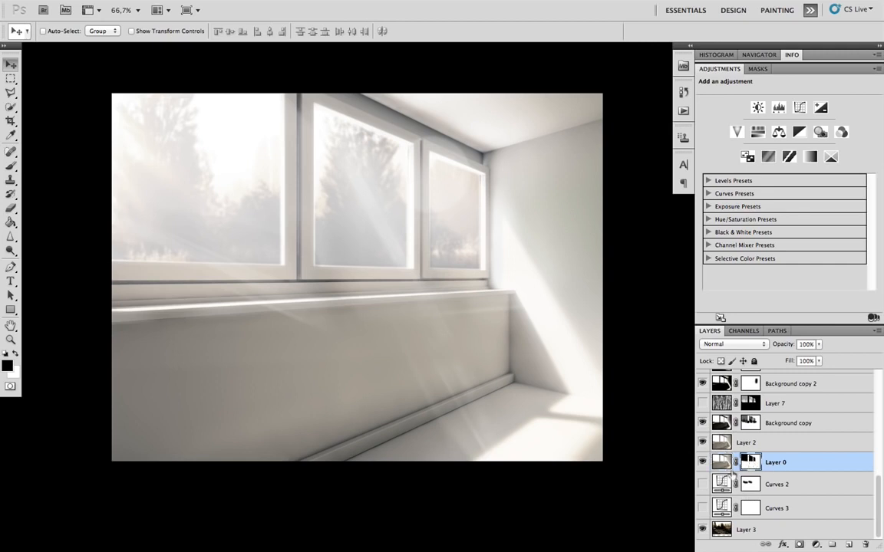
{"action": "left_click", "coordinate": [703, 529]}
{"action": "left_click", "coordinate": [703, 529]}
{"action": "left_click", "coordinate": [756, 530]}
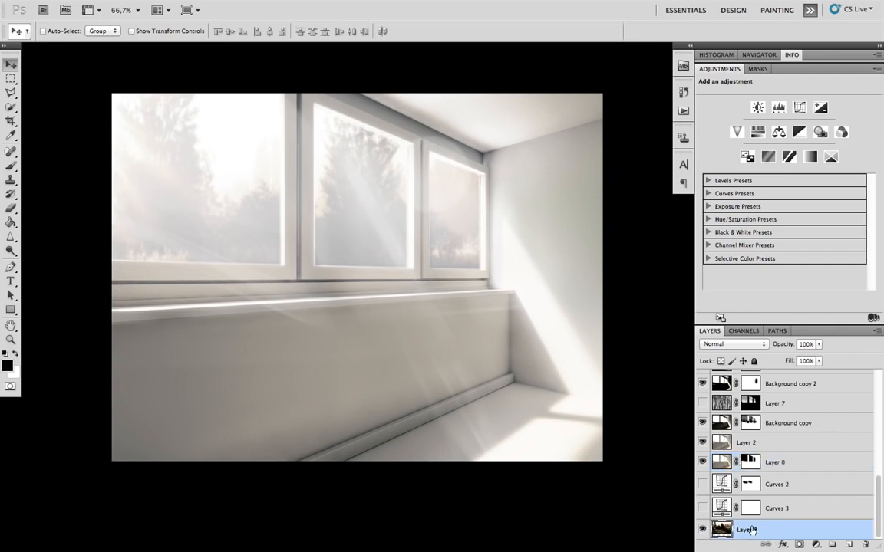
- Show the Curves 3 and Curves 2 adjustments above Layer 3 and display their curves
{"action": "left_click", "coordinate": [813, 508]}
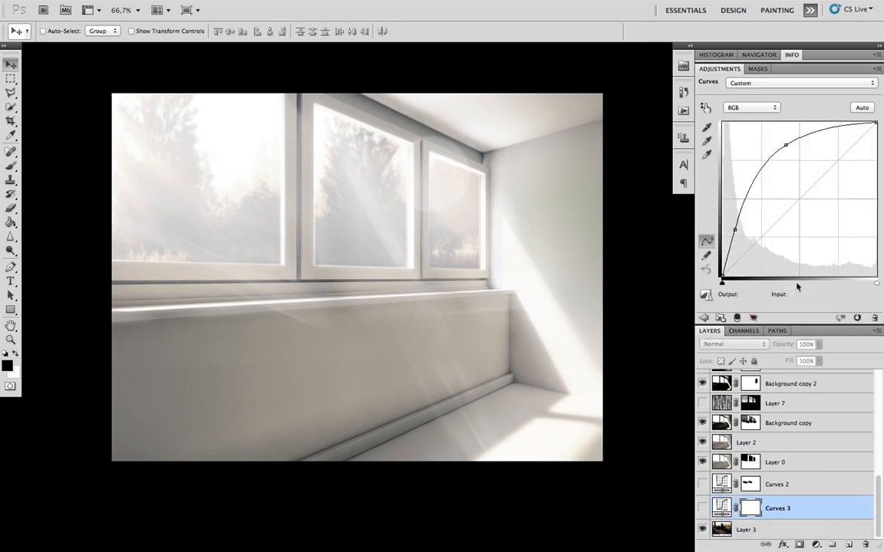
{"action": "left_click", "coordinate": [702, 508]}
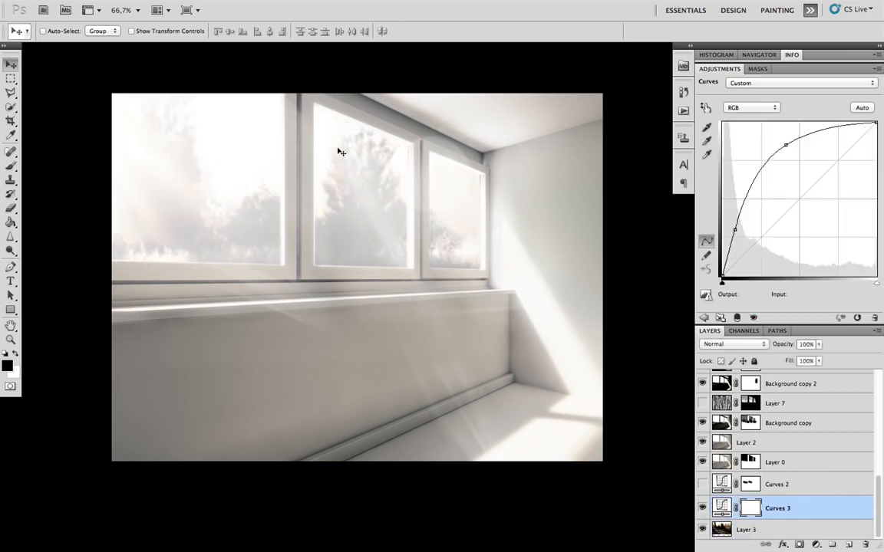
{"action": "left_click", "coordinate": [701, 485]}
{"action": "left_click", "coordinate": [788, 483]}
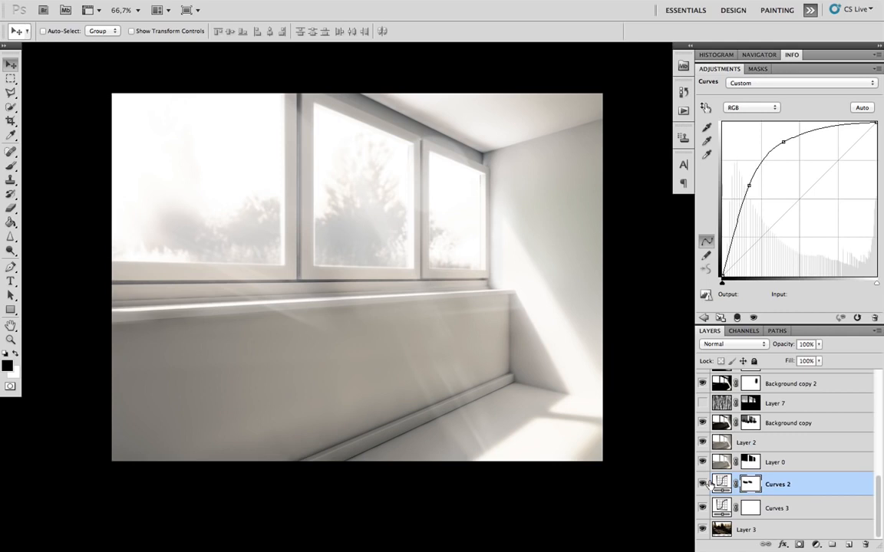
{"action": "scroll", "coordinate": [726, 470], "scroll_direction": "up", "scroll_amount": 1}
{"action": "scroll", "coordinate": [725, 468], "scroll_direction": "down", "scroll_amount": 1}
{"action": "scroll", "coordinate": [737, 461], "scroll_direction": "up", "scroll_amount": 1}
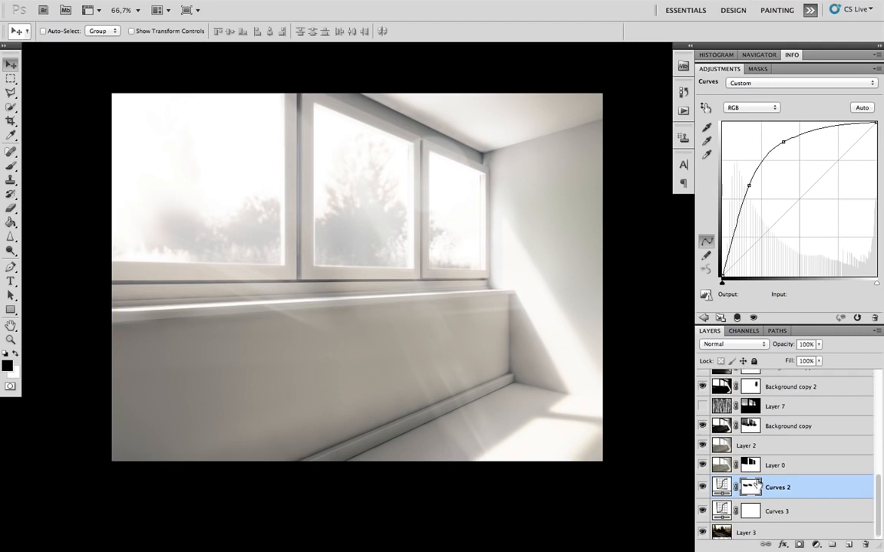
{"action": "scroll", "coordinate": [698, 443], "scroll_direction": "up", "scroll_amount": 1}
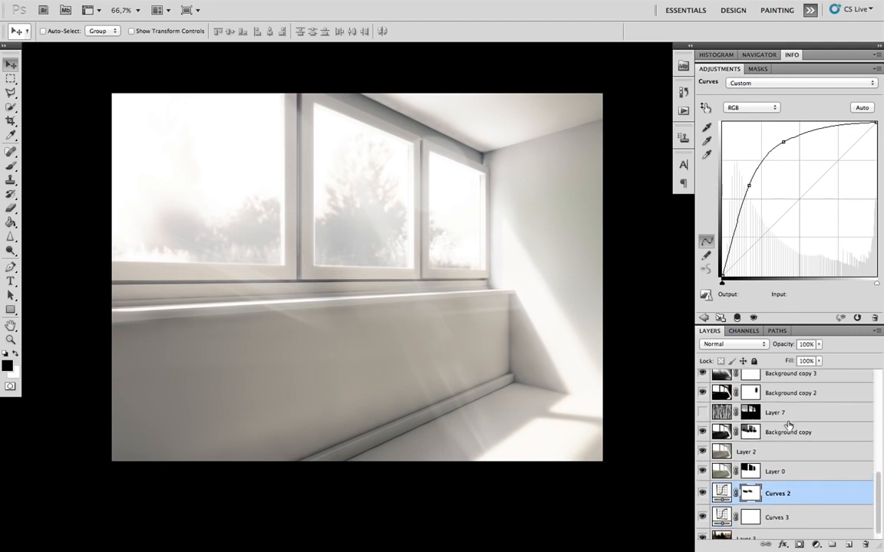
{"action": "scroll", "coordinate": [788, 425], "scroll_direction": "up", "scroll_amount": 2}
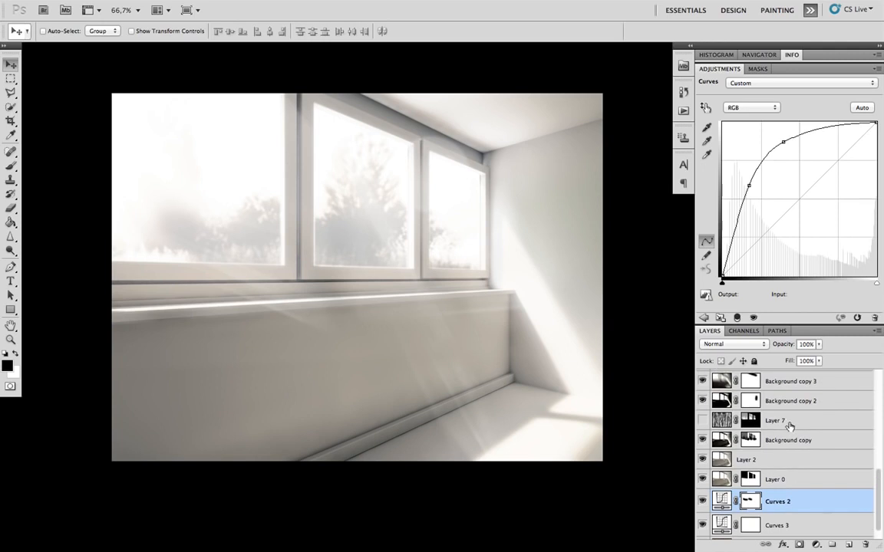
- Preview Layer 4 over the interior by switching its visibility on and off
{"action": "scroll", "coordinate": [790, 426], "scroll_direction": "up", "scroll_amount": 5}
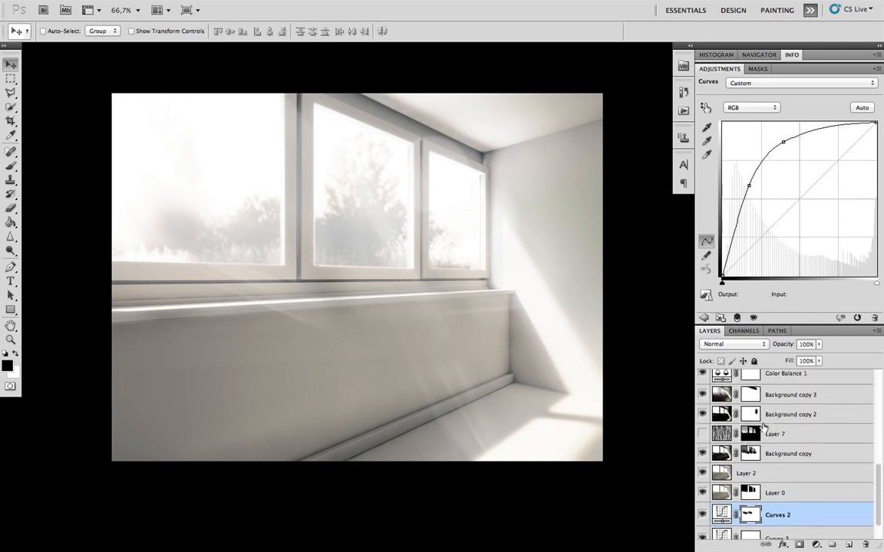
{"action": "scroll", "coordinate": [783, 428], "scroll_direction": "up", "scroll_amount": 15}
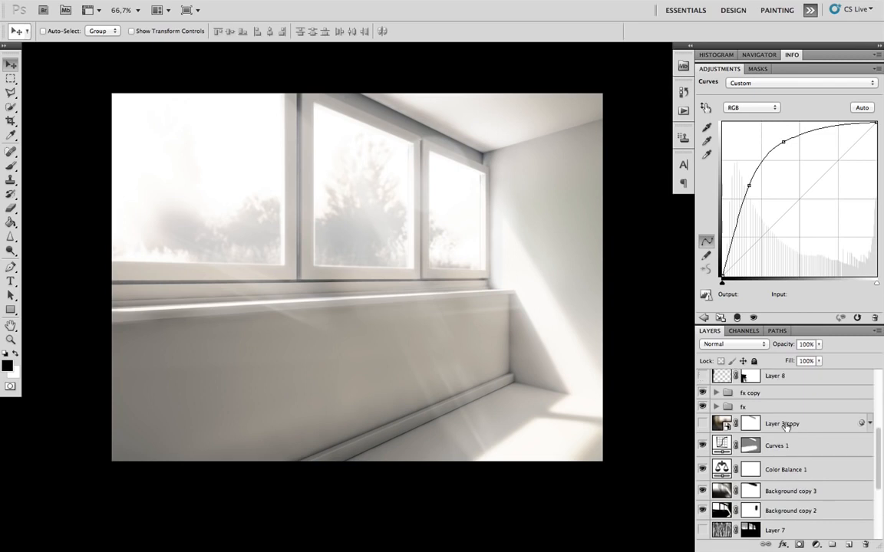
{"action": "scroll", "coordinate": [788, 428], "scroll_direction": "up", "scroll_amount": 2}
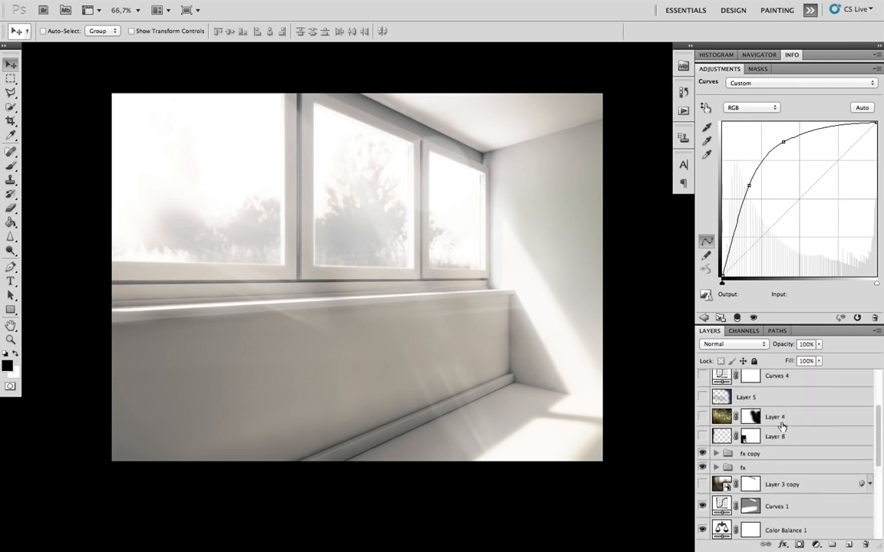
{"action": "scroll", "coordinate": [768, 423], "scroll_direction": "up", "scroll_amount": 1}
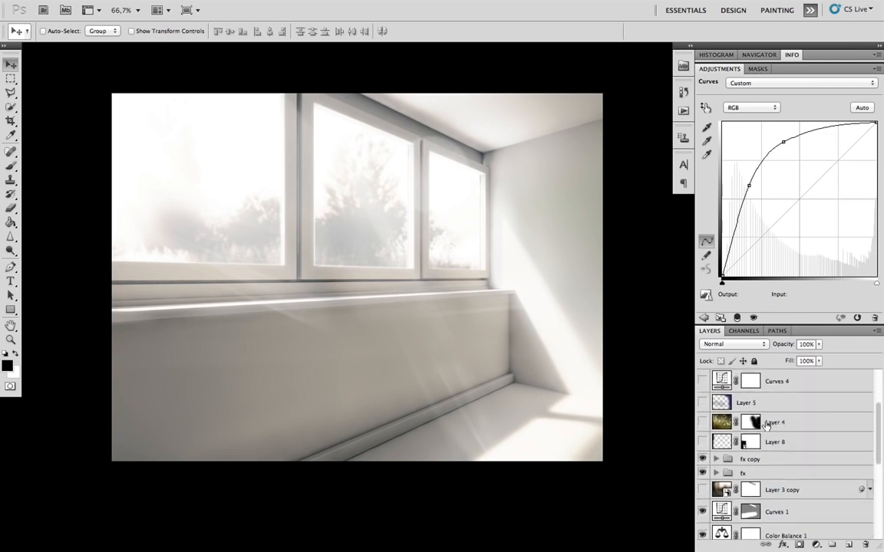
{"action": "left_click", "coordinate": [703, 421]}
{"action": "left_click", "coordinate": [703, 422]}
- Show Layer 6 over the large window pane and set its blending mode to Normal
{"action": "scroll", "coordinate": [767, 430], "scroll_direction": "up", "scroll_amount": 10}
{"action": "left_click", "coordinate": [702, 439]}
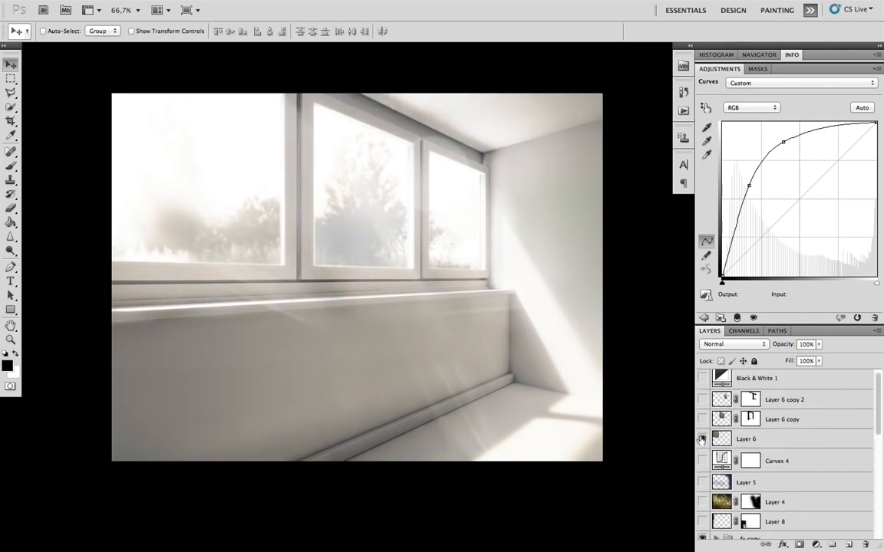
{"action": "left_click", "coordinate": [767, 439]}
{"action": "left_click", "coordinate": [733, 344]}
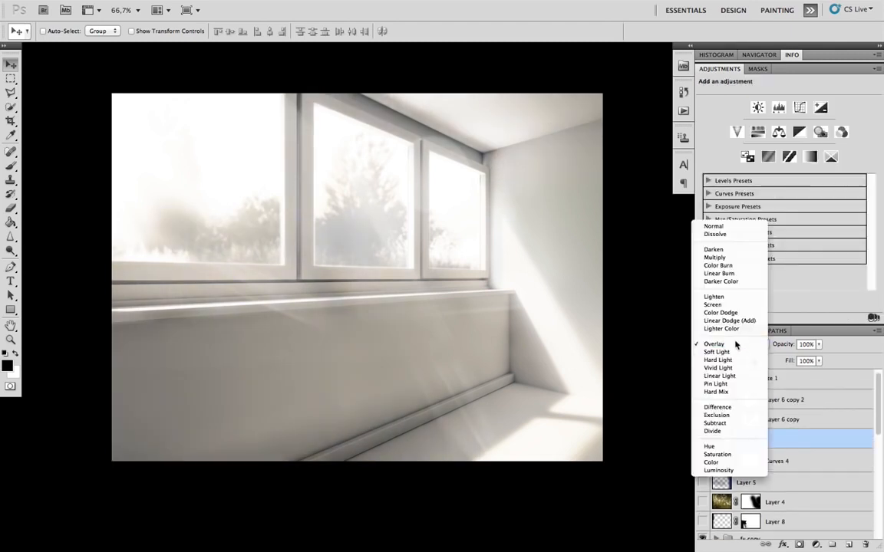
{"action": "left_click", "coordinate": [734, 227]}
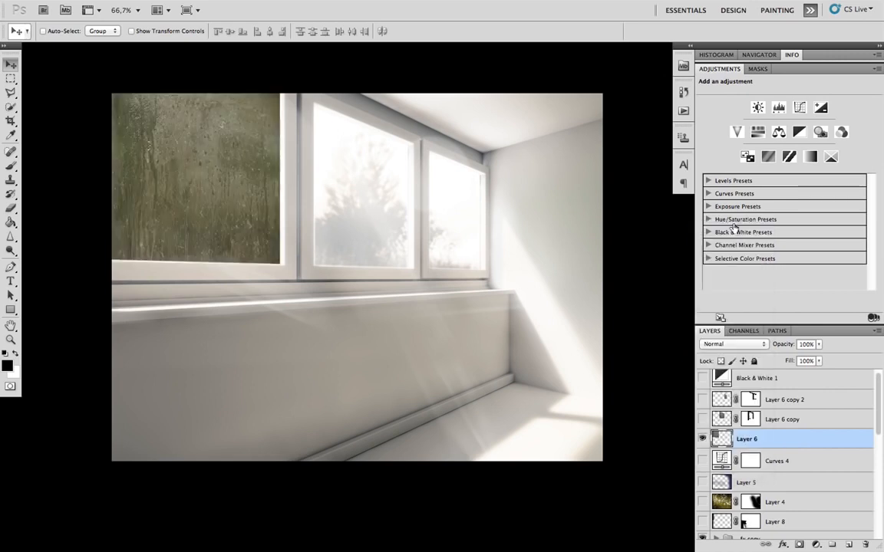
- Show Layer 6 copy and Layer 6 copy 2 and select both layers
{"action": "scroll", "coordinate": [714, 378], "scroll_direction": "up", "scroll_amount": 1}
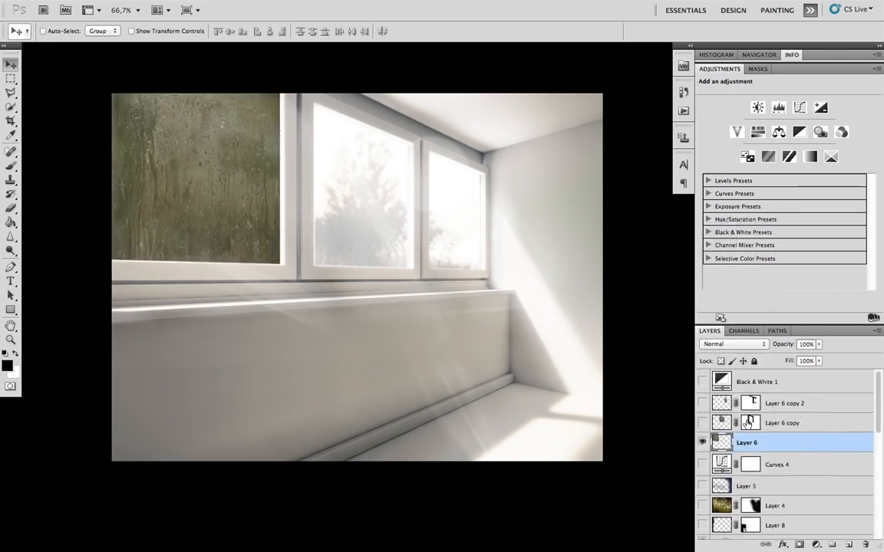
{"action": "left_click", "coordinate": [702, 423]}
{"action": "left_click", "coordinate": [721, 423]}
{"action": "left_click", "coordinate": [702, 403]}
{"action": "left_click", "coordinate": [721, 402], "text": "shift"}
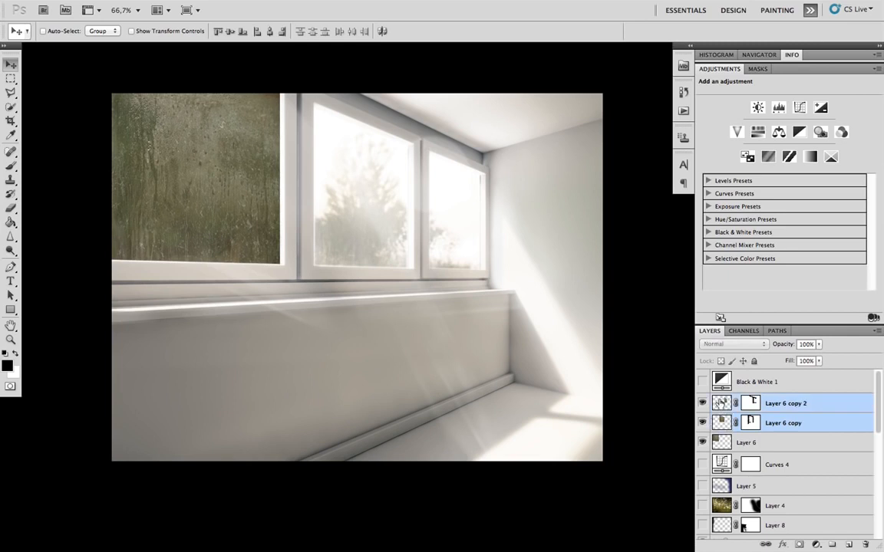
- Set the blending mode of Layer 6 copy and Layer 6 copy 2 to Normal, one layer at a time
{"action": "left_click", "coordinate": [724, 420]}
{"action": "left_click", "coordinate": [735, 343]}
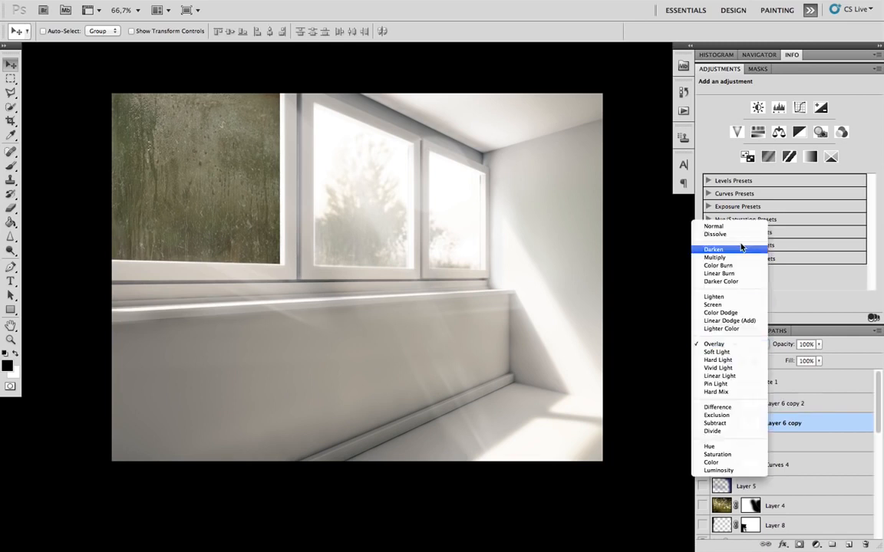
{"action": "left_click", "coordinate": [694, 229]}
{"action": "left_click", "coordinate": [783, 403]}
{"action": "left_click", "coordinate": [734, 344]}
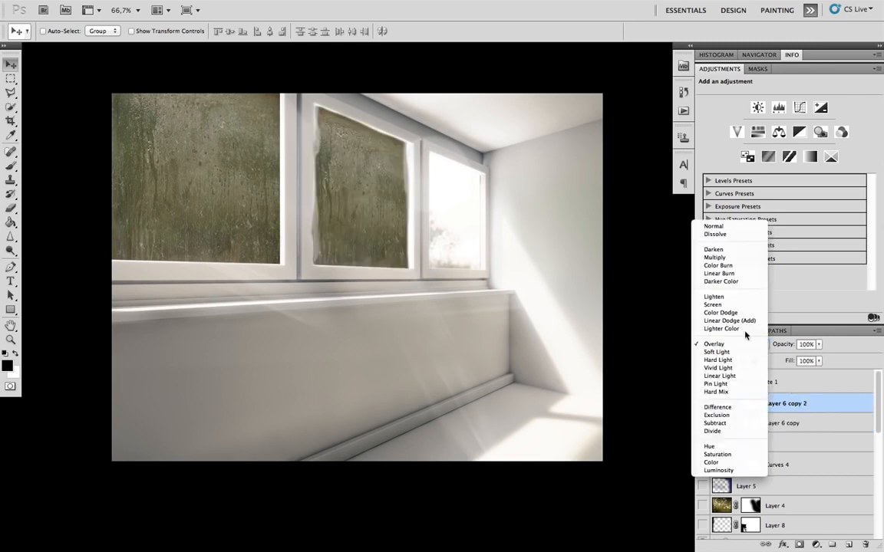
{"action": "left_click", "coordinate": [659, 205]}
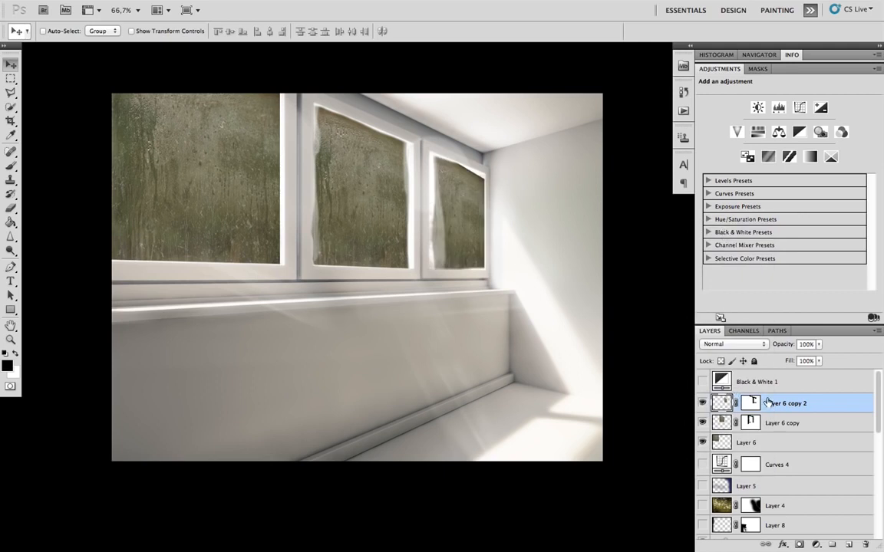
- Revert Layer 6 and its two copies to Overlay blending
{"action": "key", "text": "alt+bracketleft"}
{"action": "key", "text": "alt+bracketleft"}
{"action": "key", "text": "alt+comma"}
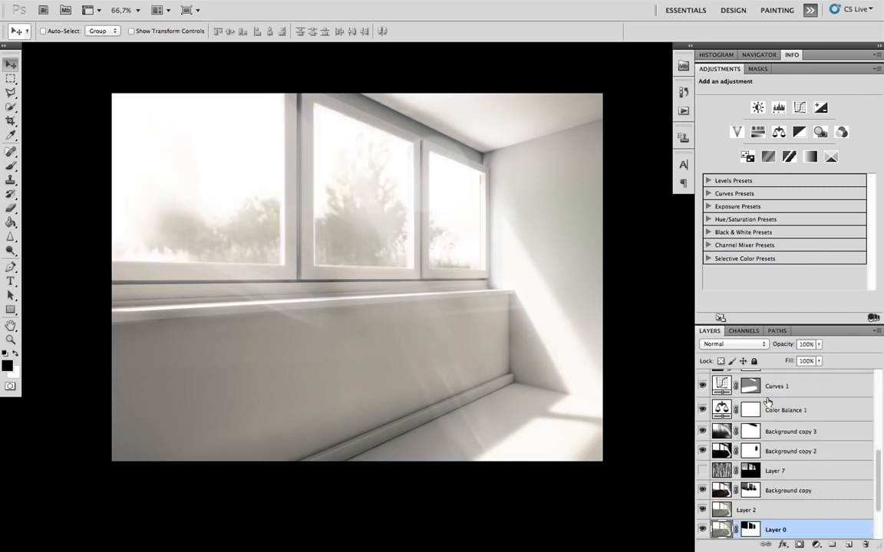
- Check the blend settings of Layer 0, Background copy, Layer 6 copy, Layer 6 copy 2 and Layer 6 by selecting them in turn
{"action": "scroll", "coordinate": [829, 491], "scroll_direction": "down", "scroll_amount": 1}
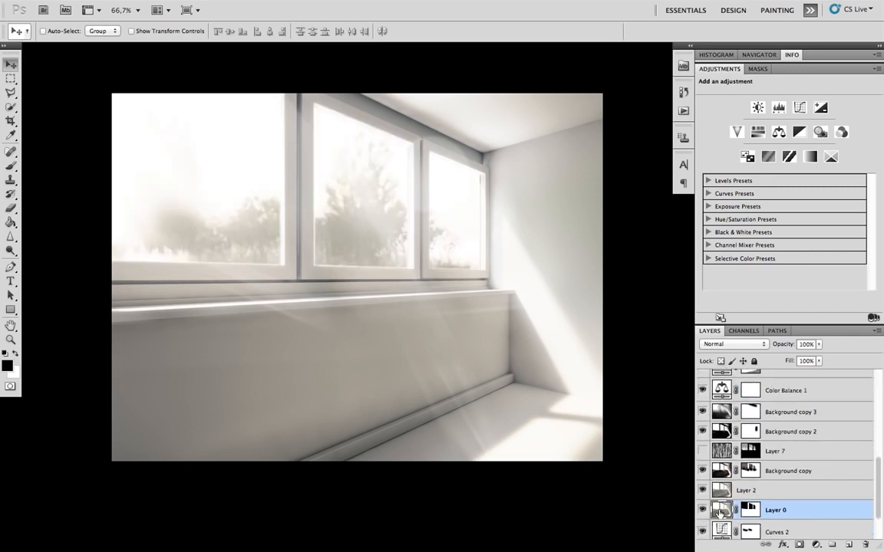
{"action": "key", "text": "alt+bracketright"}
{"action": "key", "text": "alt+bracketright"}
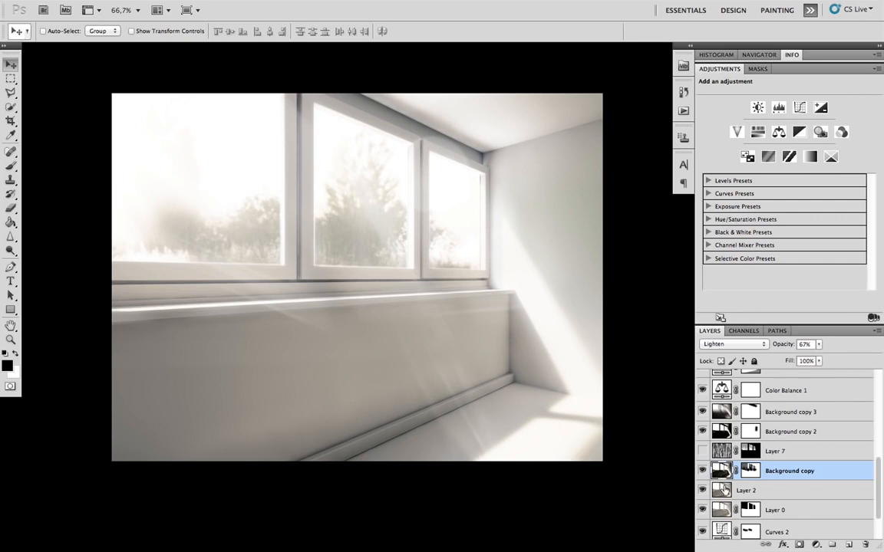
{"action": "scroll", "coordinate": [741, 462], "scroll_direction": "up", "scroll_amount": 5}
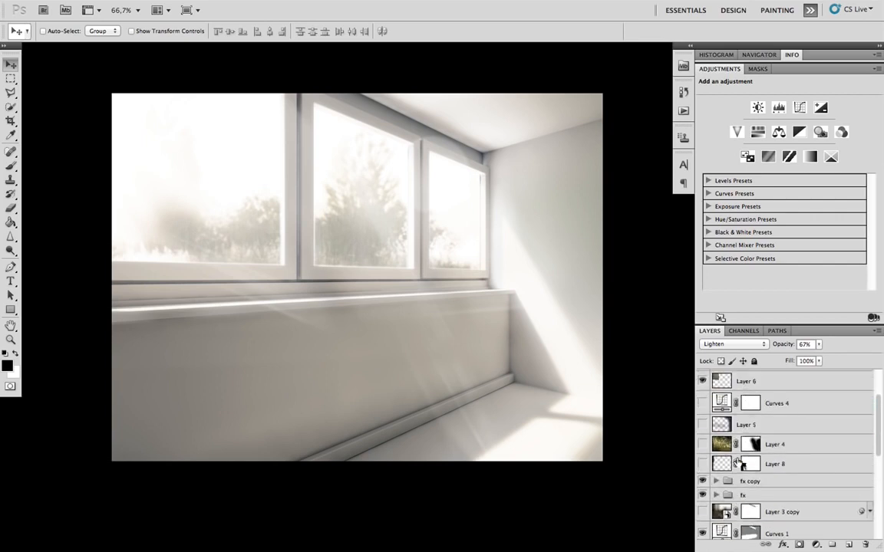
{"action": "left_click", "coordinate": [768, 423]}
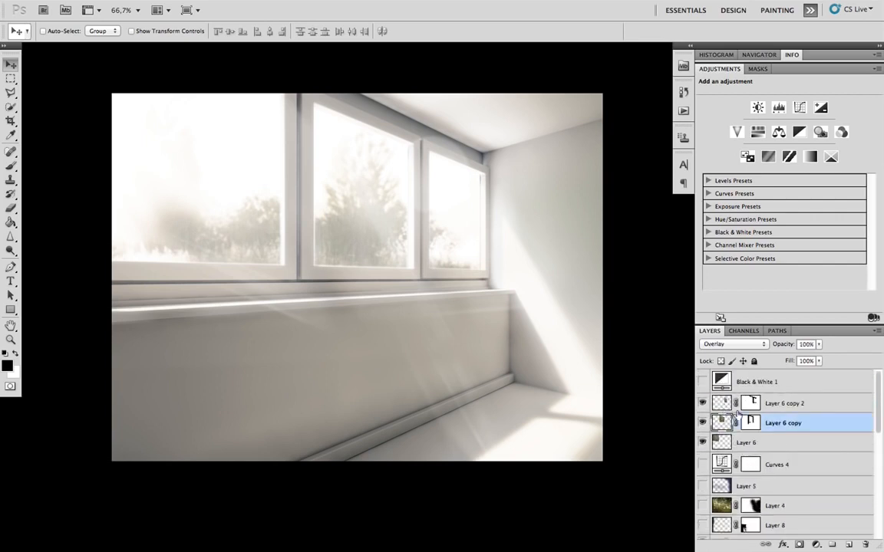
{"action": "left_click", "coordinate": [794, 404]}
{"action": "key", "text": "alt+bracketleft"}
{"action": "key", "text": "alt+bracketleft"}
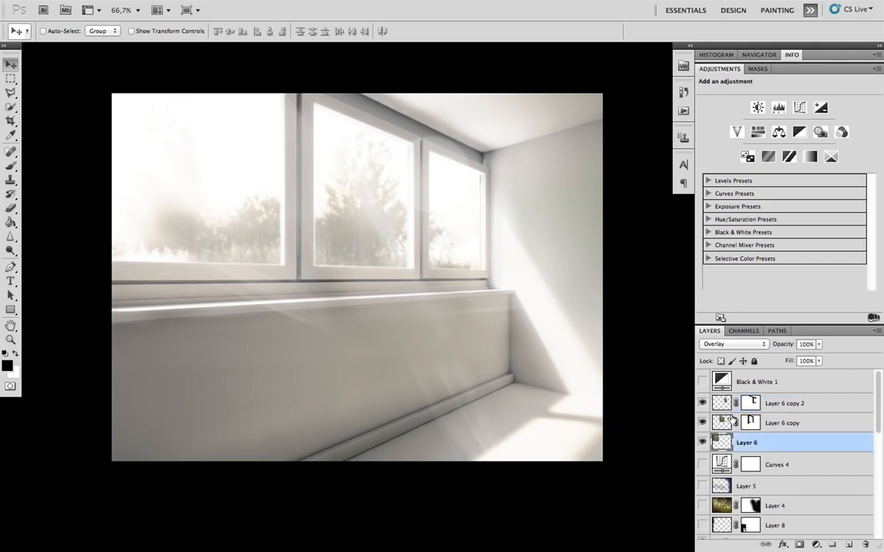
- Show the Layer 3 copy layer above Curves 1 and select it
{"action": "scroll", "coordinate": [742, 410], "scroll_direction": "down", "scroll_amount": 4}
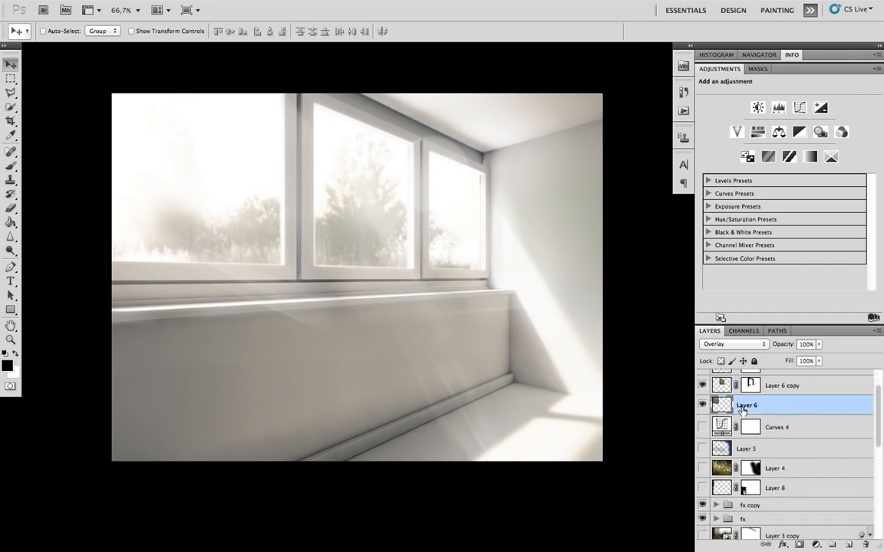
{"action": "scroll", "coordinate": [745, 412], "scroll_direction": "down", "scroll_amount": 6}
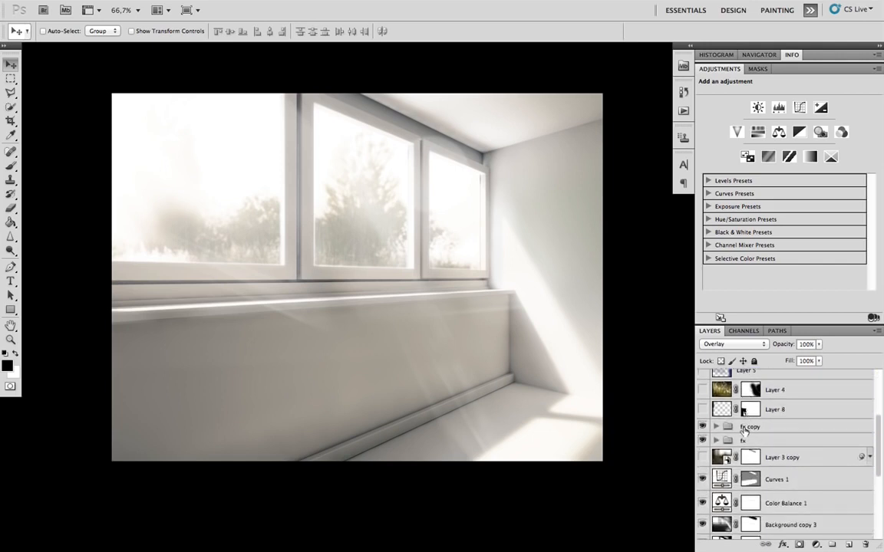
{"action": "left_click", "coordinate": [702, 437]}
{"action": "left_click", "coordinate": [721, 437]}
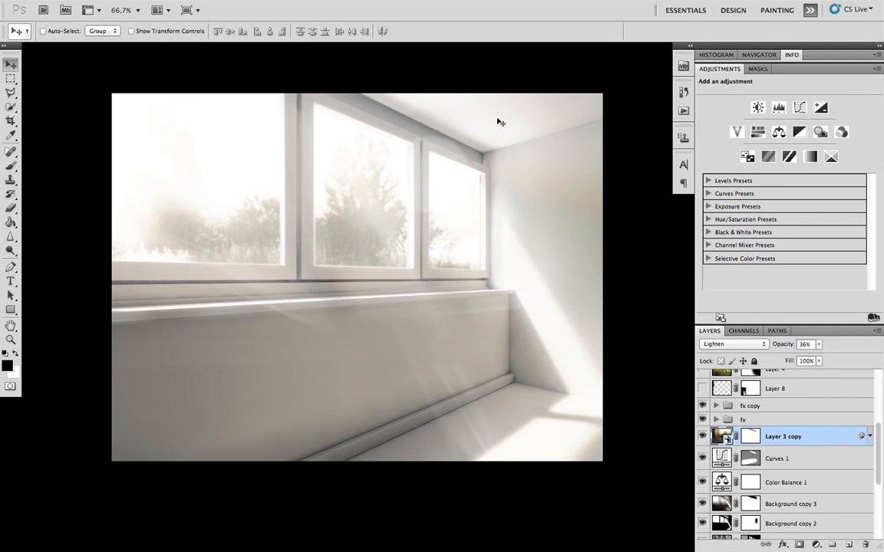
- Show Layer 7 above Background copy and select it
{"action": "scroll", "coordinate": [798, 457], "scroll_direction": "down", "scroll_amount": 2}
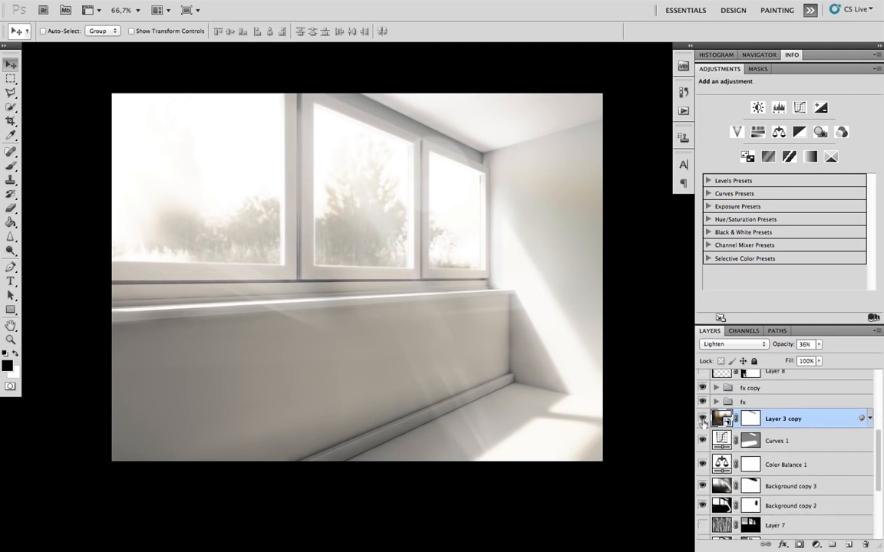
{"action": "scroll", "coordinate": [726, 426], "scroll_direction": "down", "scroll_amount": 5}
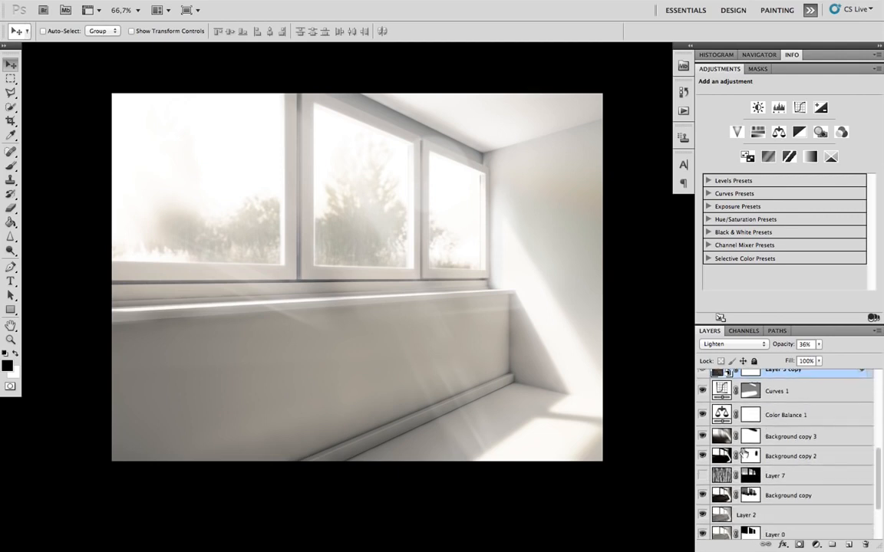
{"action": "left_click", "coordinate": [706, 475]}
{"action": "left_click", "coordinate": [703, 475]}
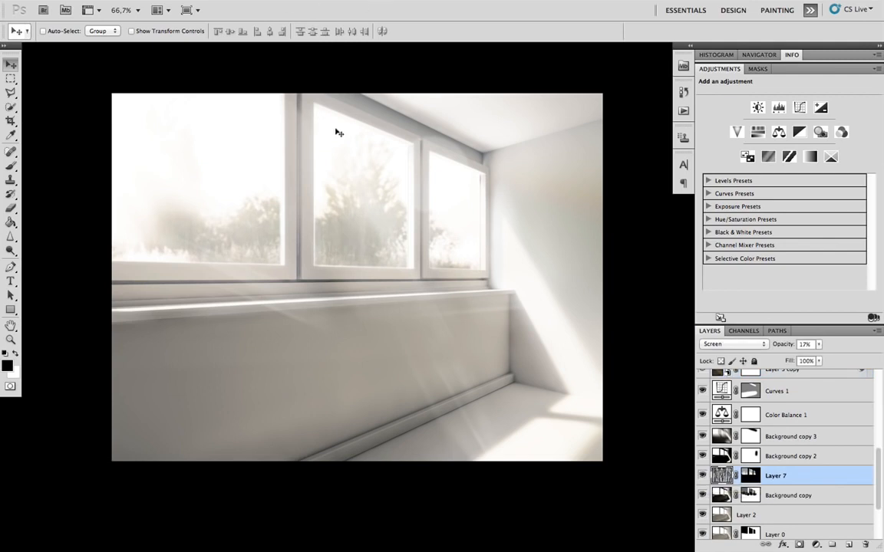
- Switch to the screen mode with the menu bar and look through the available Render filters without applying one
{"action": "key", "text": "f"}
{"action": "key", "text": "f"}
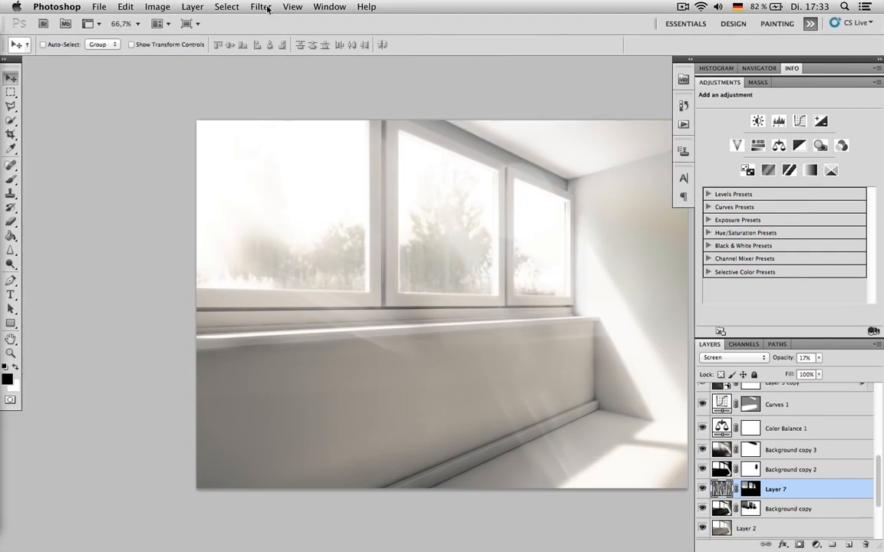
{"action": "left_click", "coordinate": [261, 7]}
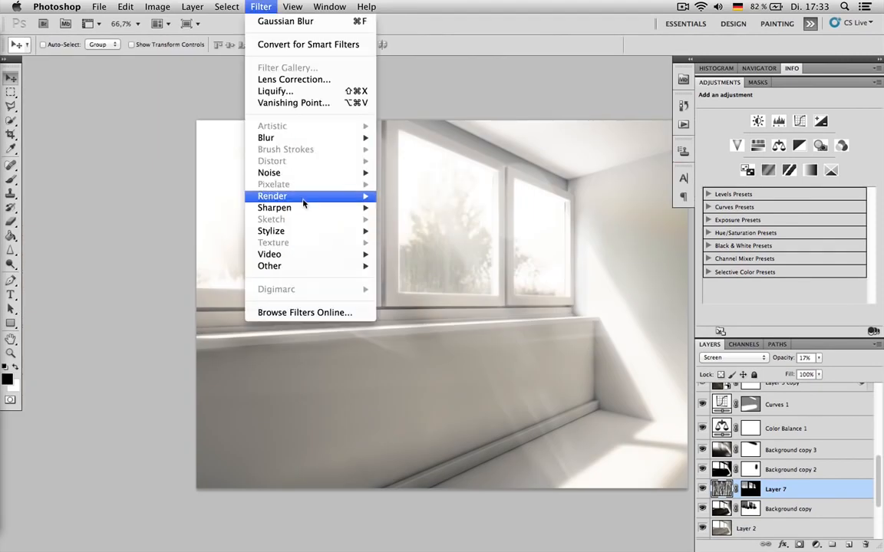
{"action": "mouse_move", "coordinate": [280, 196]}
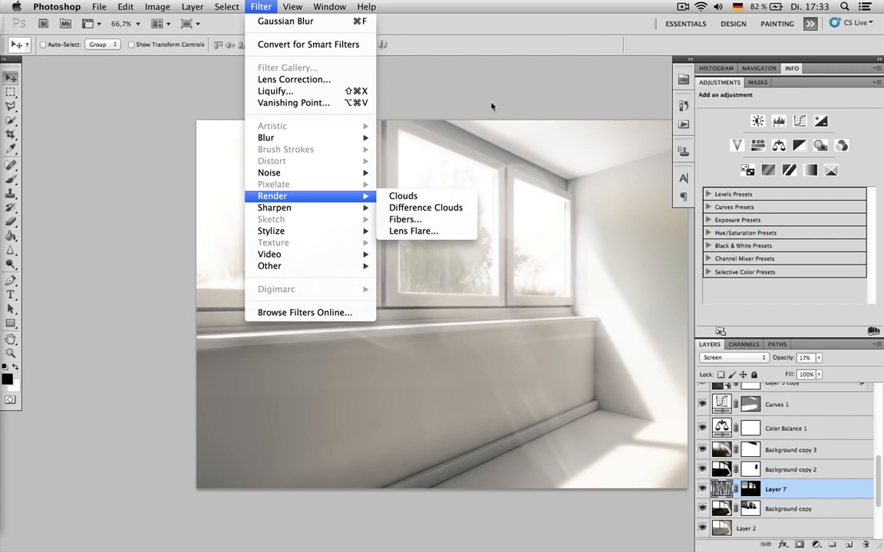
{"action": "left_click", "coordinate": [546, 172]}
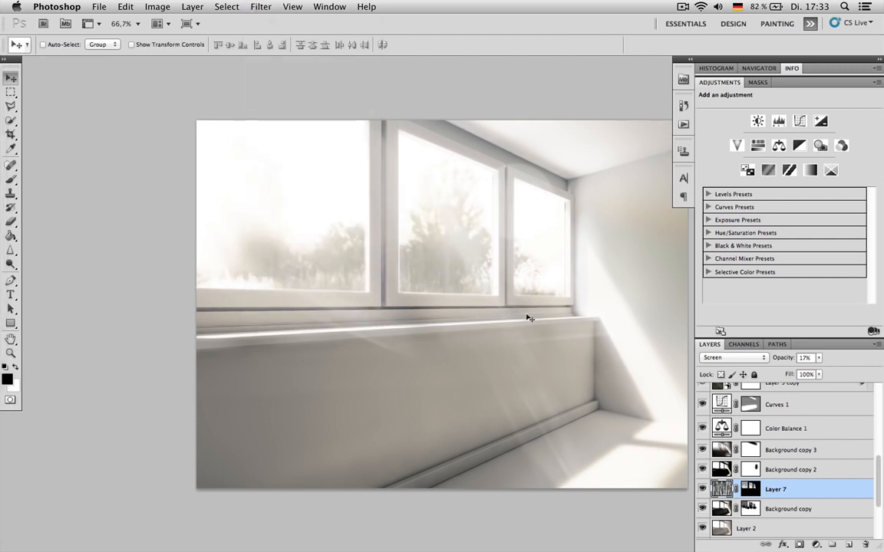
{"action": "scroll", "coordinate": [540, 337], "scroll_direction": "right", "scroll_amount": 5}
{"action": "scroll", "coordinate": [783, 429], "scroll_direction": "down", "scroll_amount": 1}
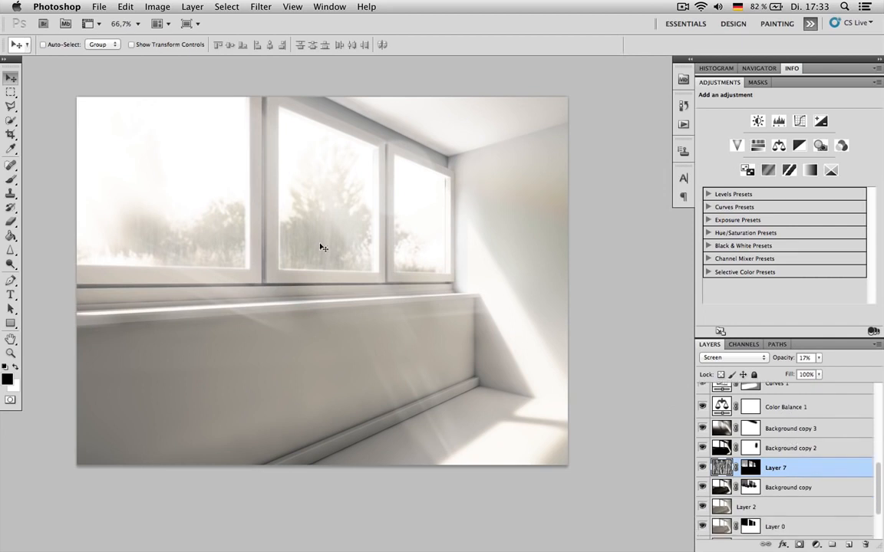
- Show Layer 4 above Layer 8, comparing the interior with and without it, and select the layer
{"action": "scroll", "coordinate": [767, 461], "scroll_direction": "down", "scroll_amount": 3}
{"action": "scroll", "coordinate": [769, 483], "scroll_direction": "up", "scroll_amount": 10}
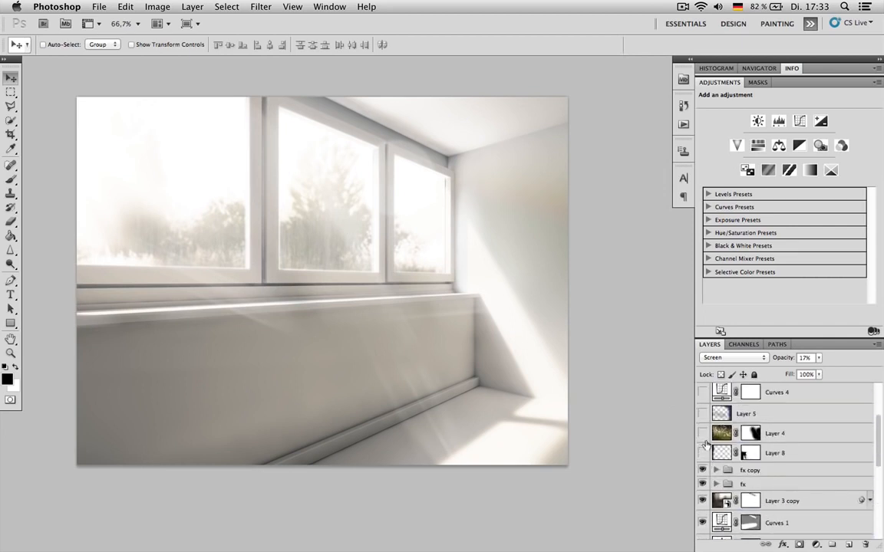
{"action": "left_click", "coordinate": [702, 435]}
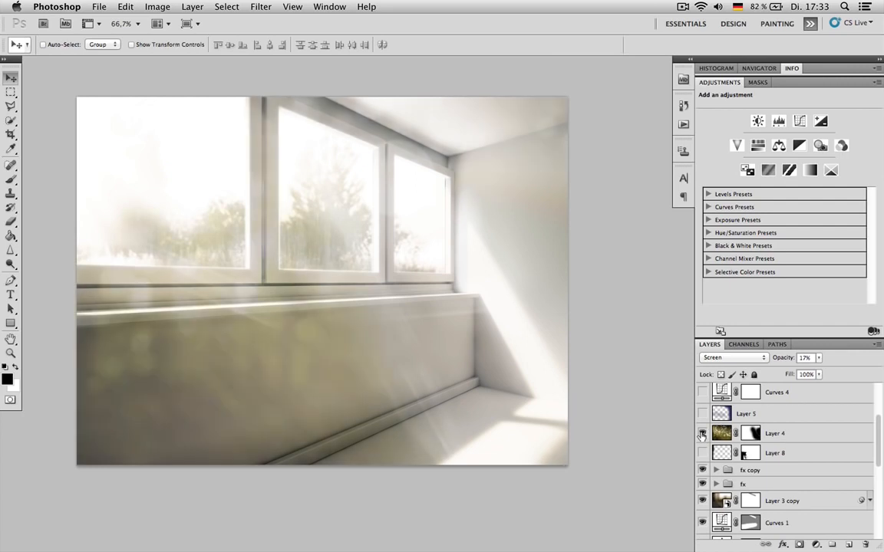
{"action": "left_click", "coordinate": [701, 435]}
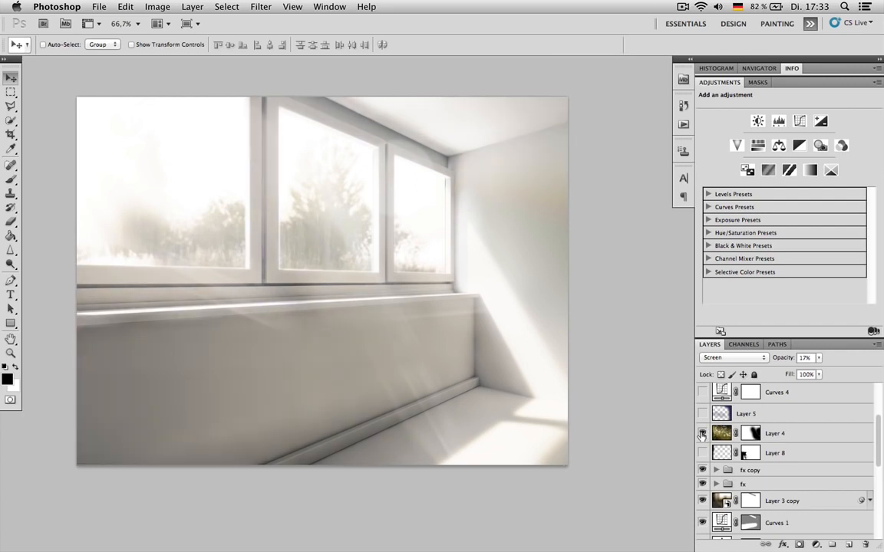
{"action": "left_click", "coordinate": [701, 435]}
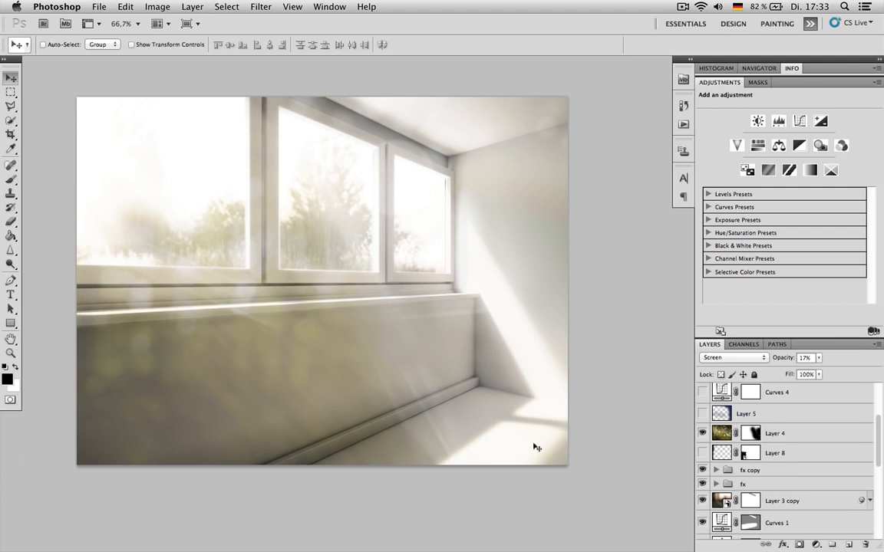
{"action": "left_click", "coordinate": [727, 435]}
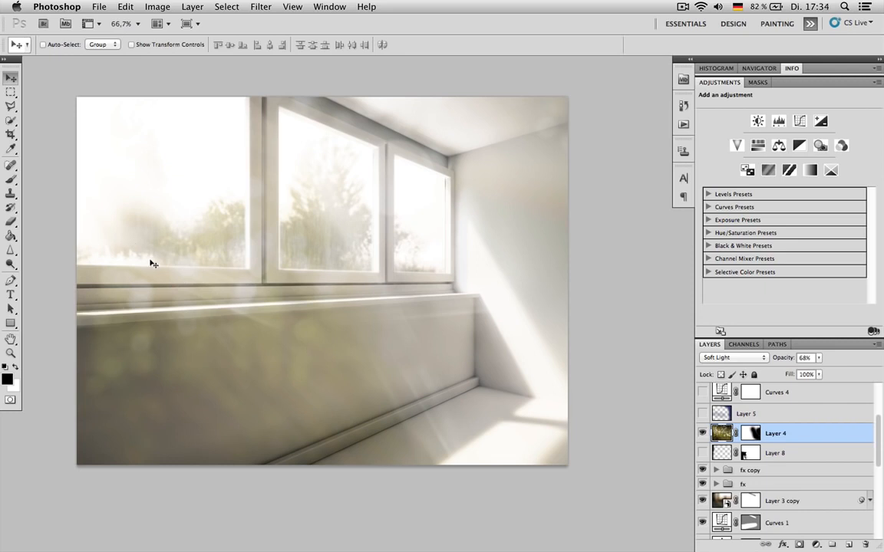
{"action": "scroll", "coordinate": [793, 436], "scroll_direction": "up", "scroll_amount": 1}
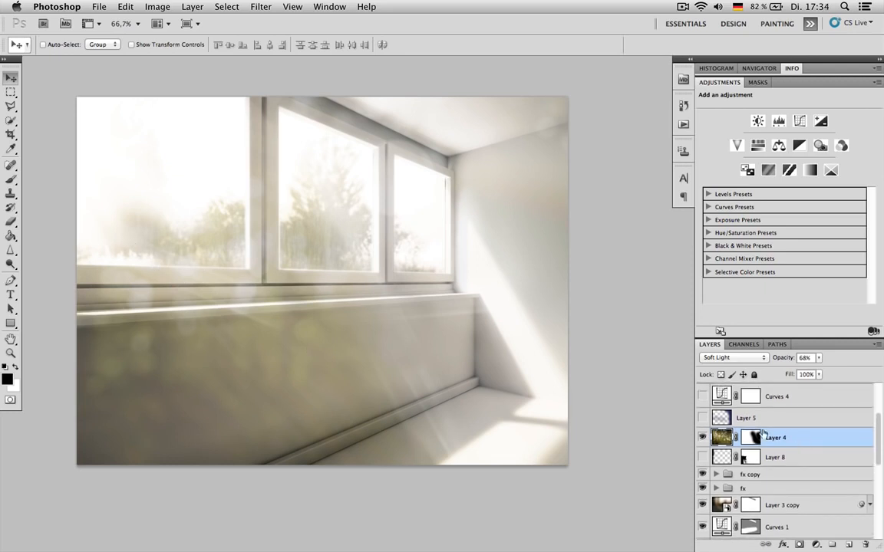
- Hide Layer 4 while showing Layer 8, set Layer 8's opacity to 60%, and show Layer 4 again
{"action": "left_click", "coordinate": [701, 438]}
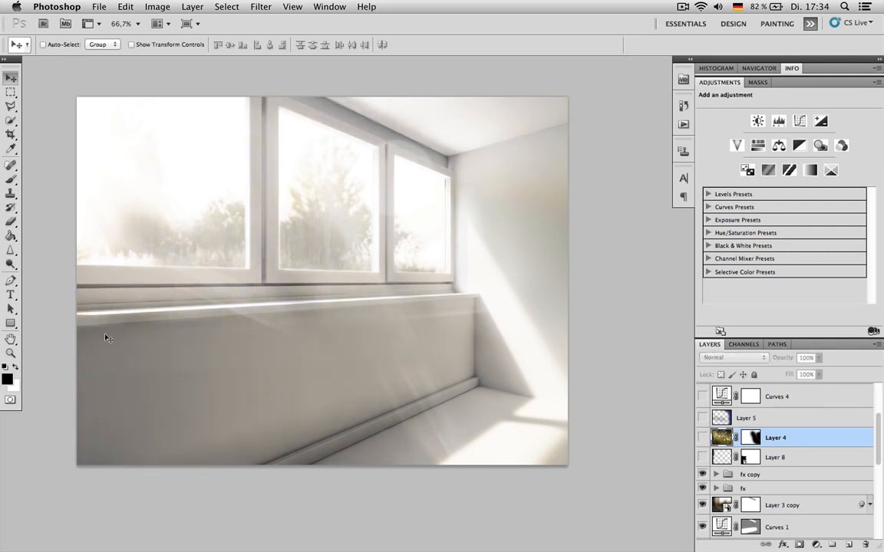
{"action": "left_click", "coordinate": [702, 457]}
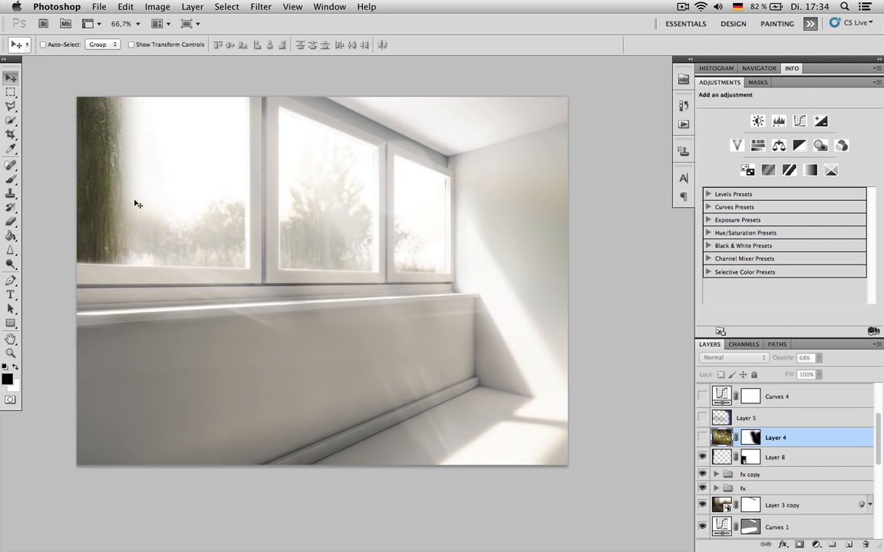
{"action": "left_click", "coordinate": [738, 456]}
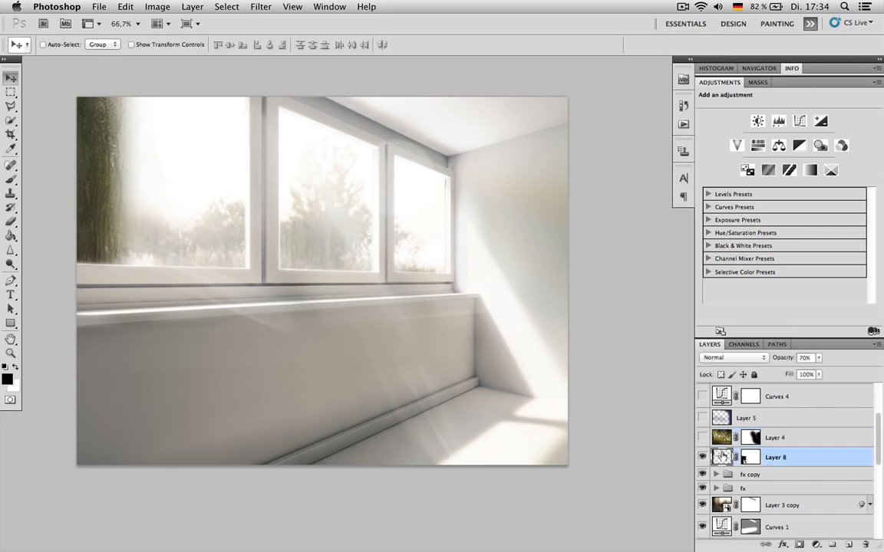
{"action": "mouse_move", "coordinate": [787, 359]}
{"action": "left_mouse_down"}
{"action": "mouse_move", "coordinate": [779, 359]}
{"action": "mouse_move", "coordinate": [788, 360]}
{"action": "left_mouse_up"}
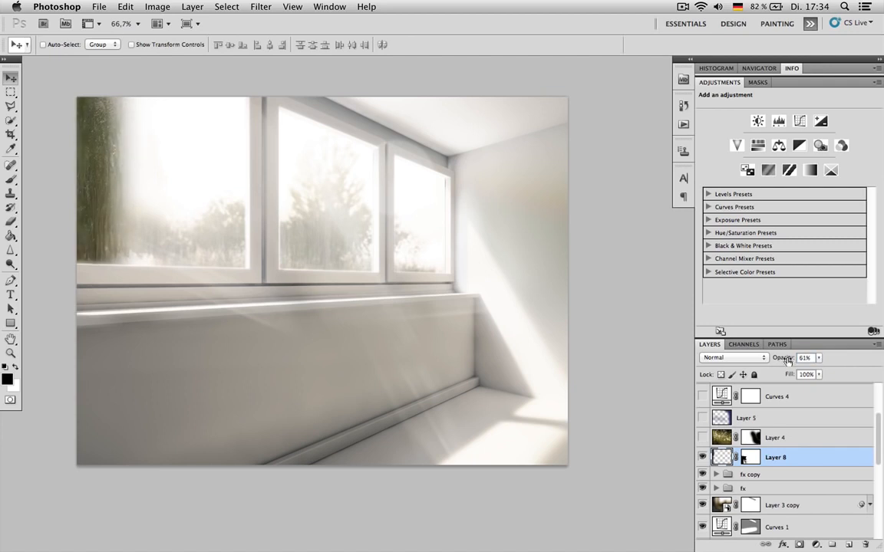
{"action": "left_click", "coordinate": [703, 437]}
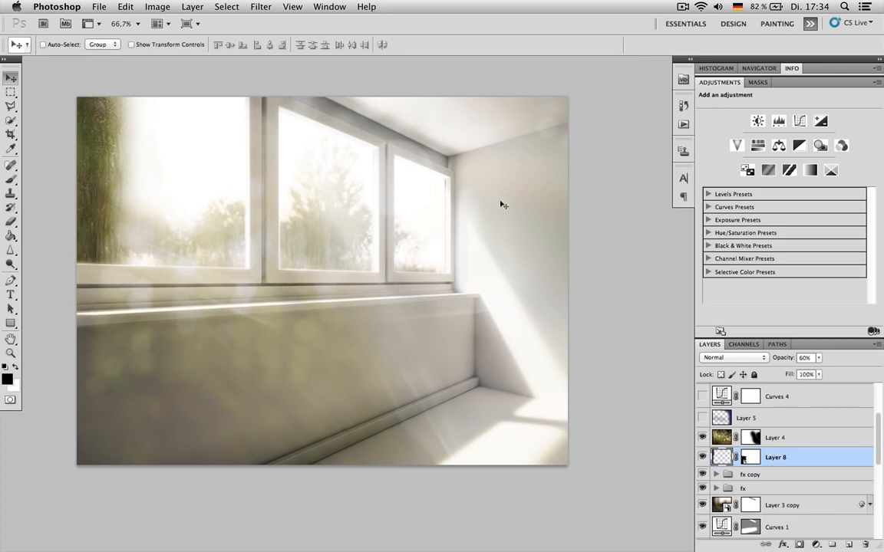
- Show Layer 5 and Curves 4, select Curves 4, and compare the interior with and without that adjustment
{"action": "left_click", "coordinate": [702, 418]}
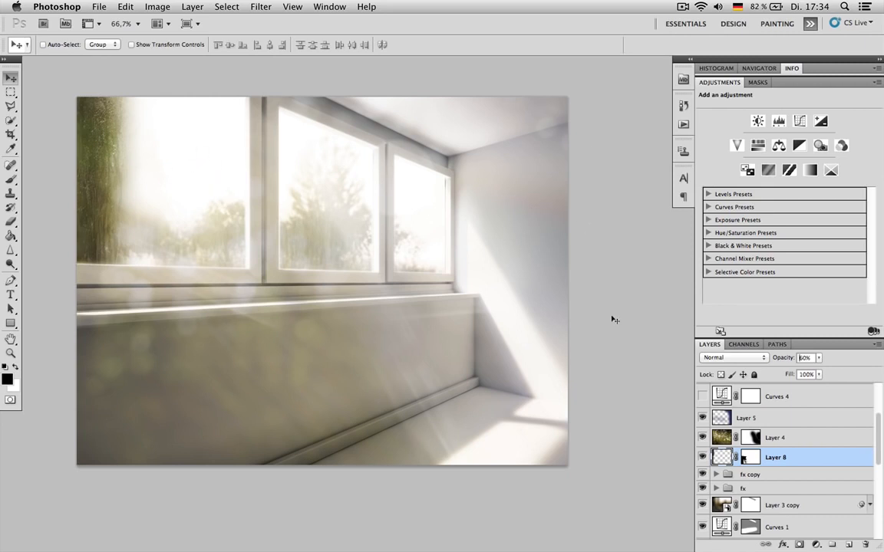
{"action": "left_click", "coordinate": [700, 396]}
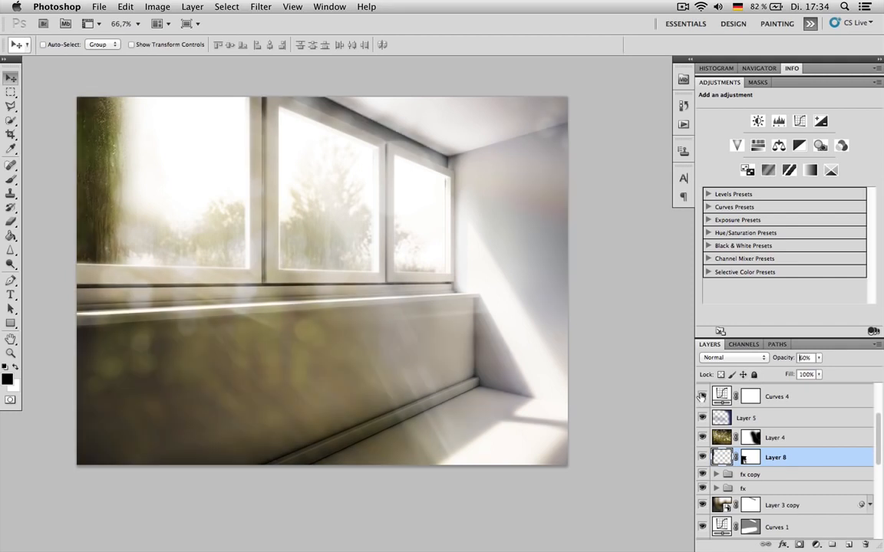
{"action": "left_click", "coordinate": [820, 399]}
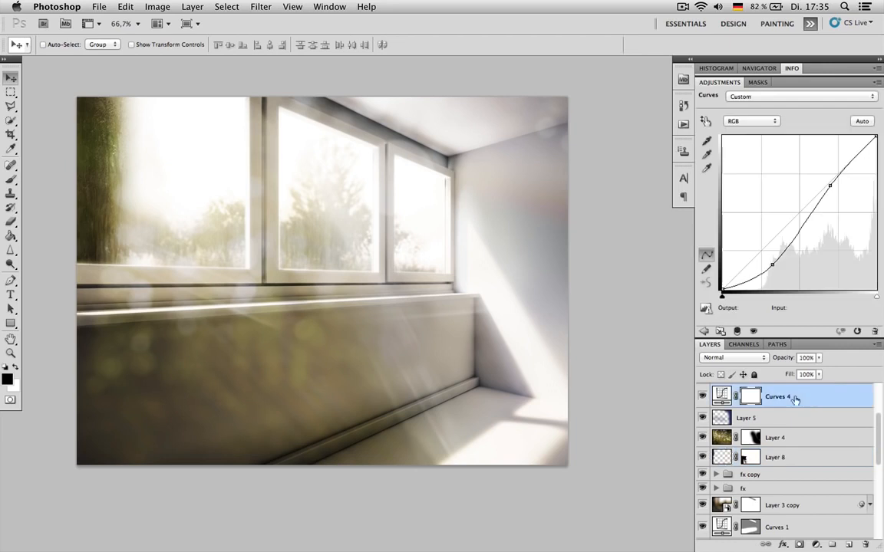
{"action": "left_click", "coordinate": [703, 396]}
{"action": "left_click", "coordinate": [703, 396]}
- Select the Black & White 1 adjustment layer at the top of the layer stack and show it
{"action": "scroll", "coordinate": [803, 413], "scroll_direction": "down", "scroll_amount": 3}
{"action": "scroll", "coordinate": [803, 413], "scroll_direction": "down", "scroll_amount": 10}
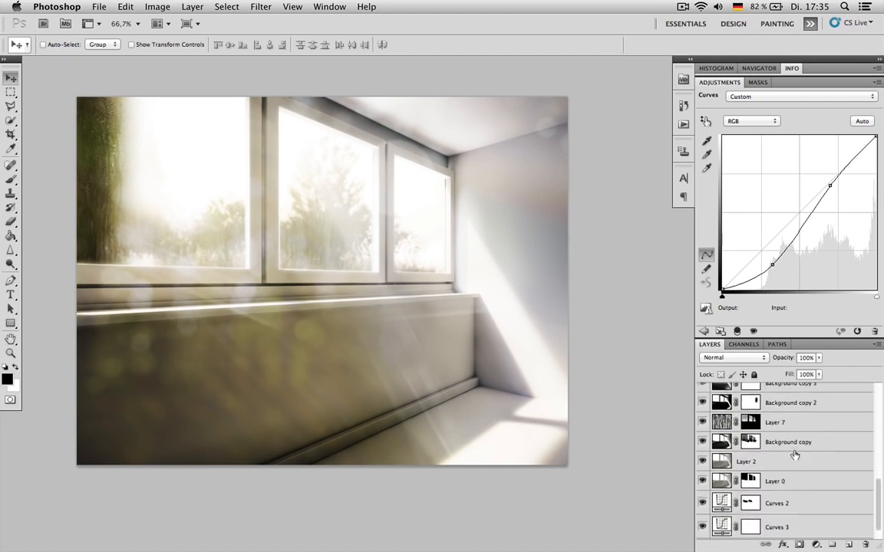
{"action": "scroll", "coordinate": [795, 454], "scroll_direction": "up", "scroll_amount": 15}
{"action": "scroll", "coordinate": [796, 451], "scroll_direction": "up", "scroll_amount": 2}
{"action": "left_click", "coordinate": [773, 395]}
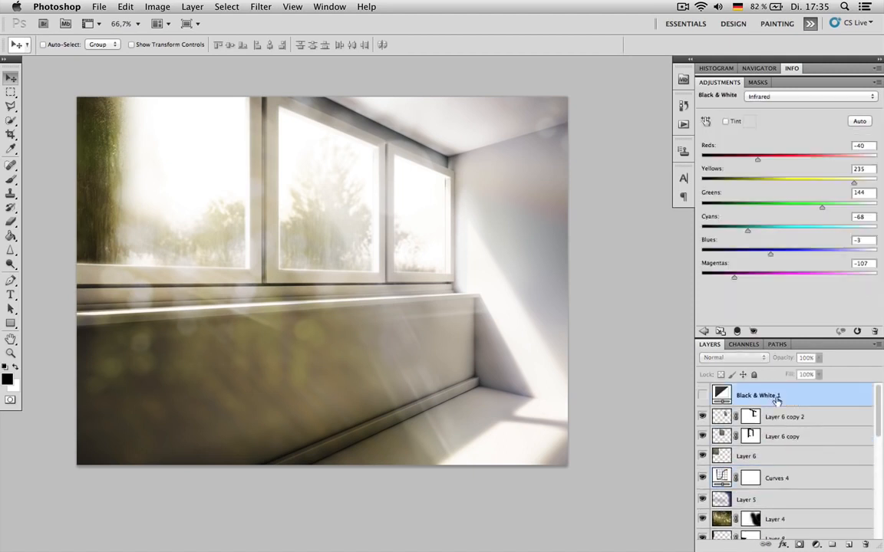
{"action": "left_click", "coordinate": [703, 395]}
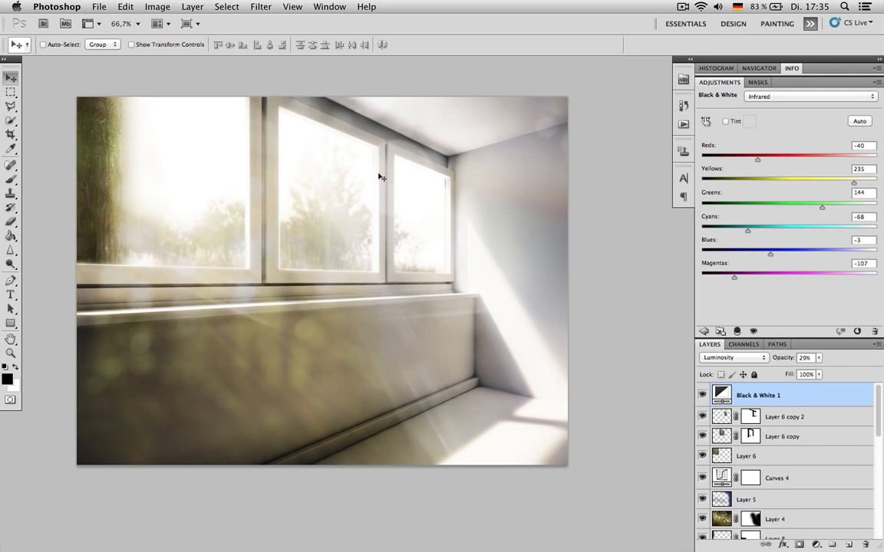
- Check the image's color mode and bit depth, keeping 16 Bits/Channel
{"action": "left_click", "coordinate": [158, 6]}
{"action": "mouse_move", "coordinate": [184, 21]}
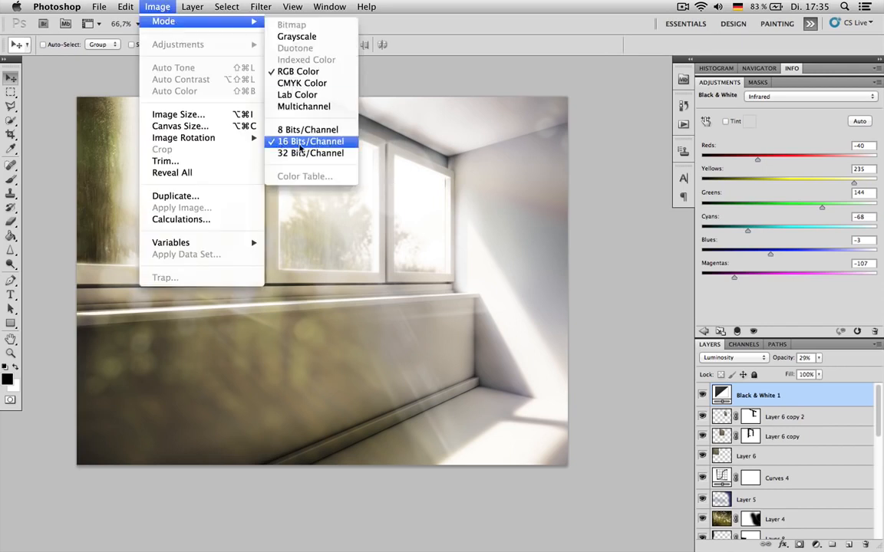
{"action": "left_click", "coordinate": [338, 146]}
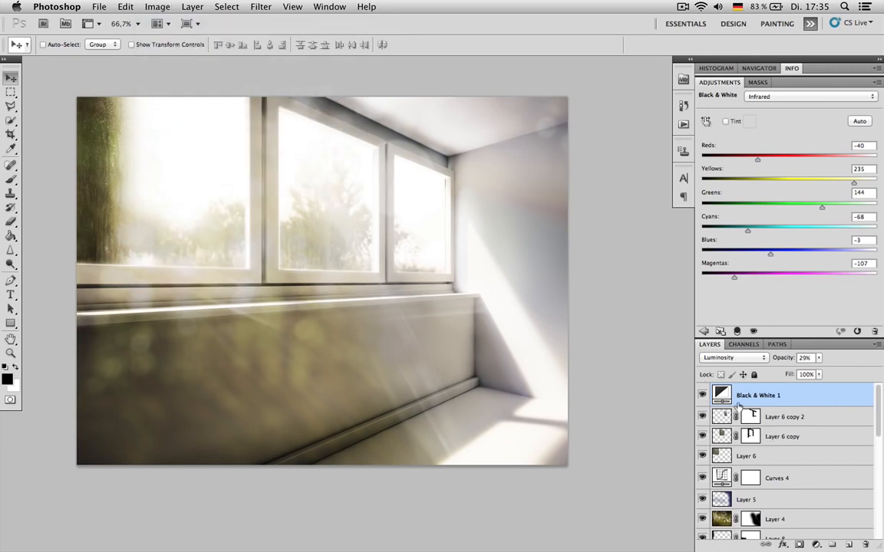
- Select the Layer 6 copy 2 layer and display the image's histogram
{"action": "left_click", "coordinate": [798, 417]}
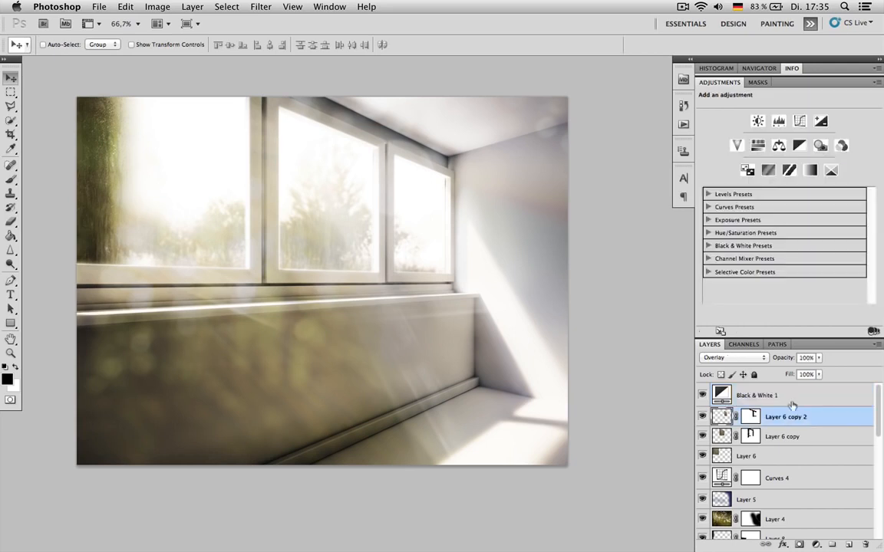
{"action": "left_click", "coordinate": [713, 69]}
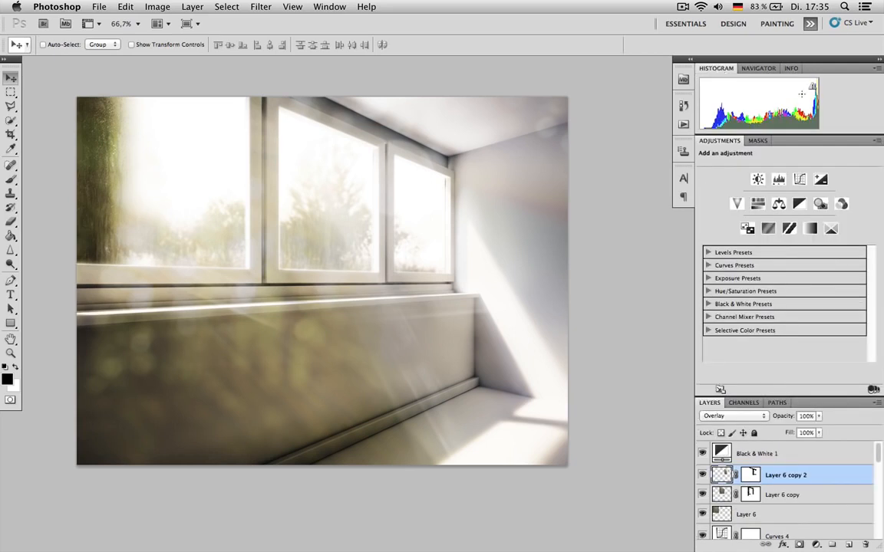